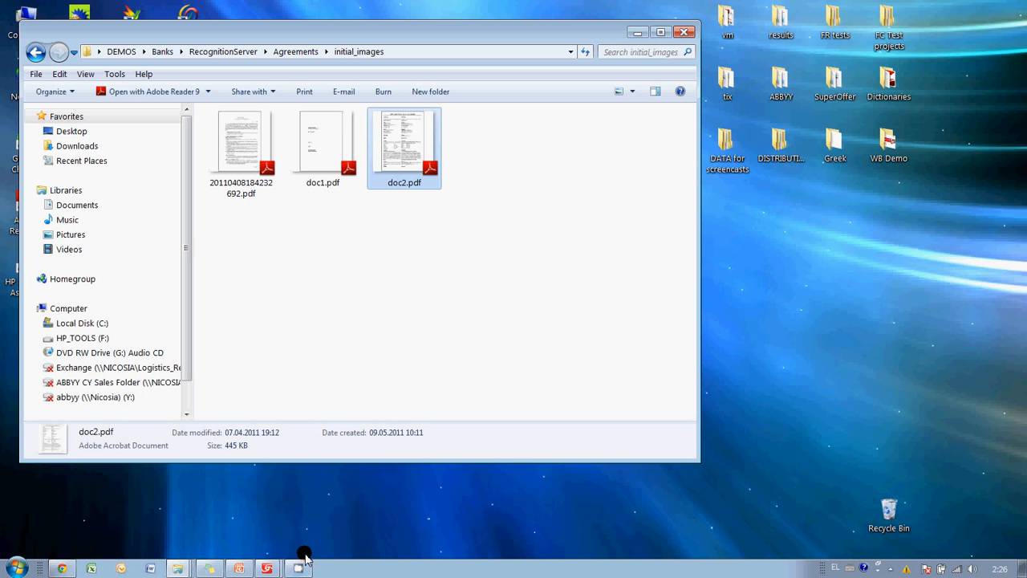
Step: Switch to the ABBYY Recognition Server Remote Administration Console and open the properties of the Banks Agreements workflow
{"action": "left_click", "coordinate": [29, 568]}
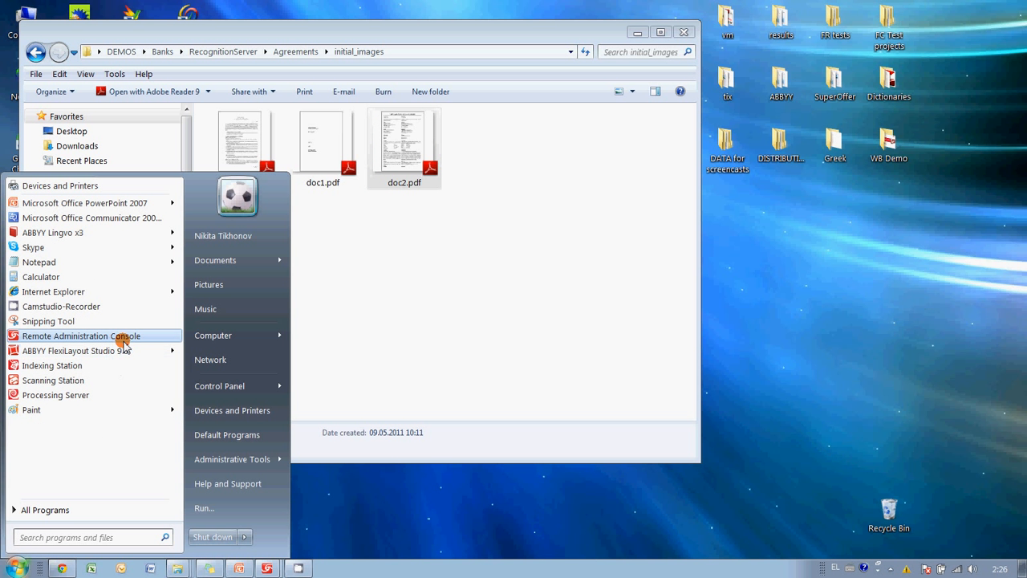
{"action": "left_click", "coordinate": [65, 339]}
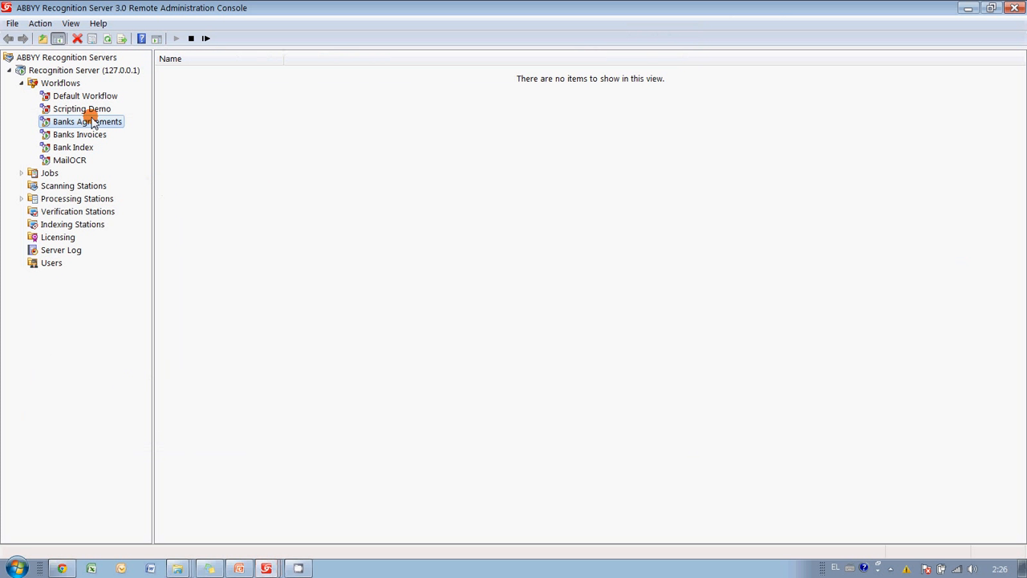
{"action": "left_click", "coordinate": [58, 80]}
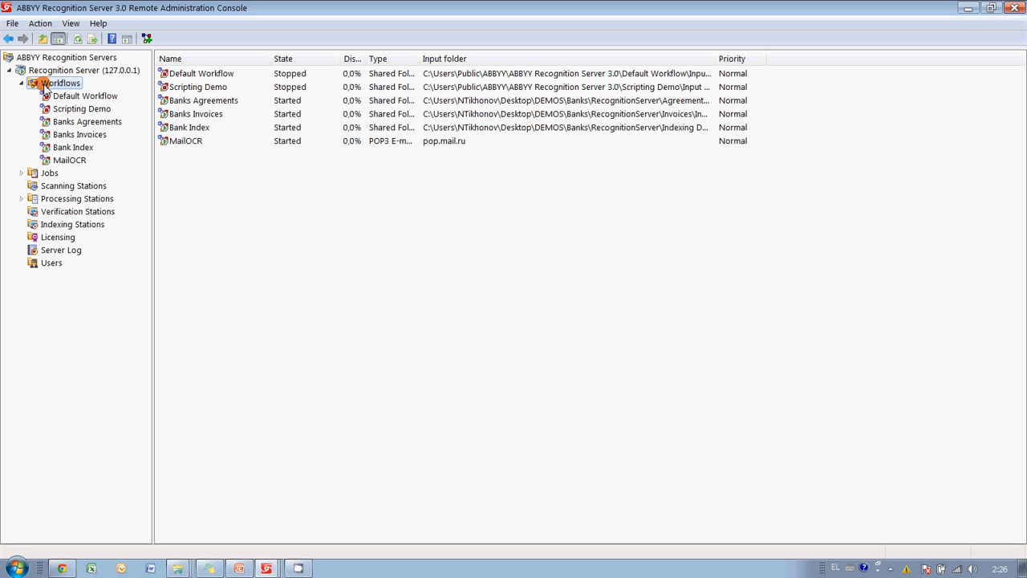
{"action": "left_click", "coordinate": [81, 122]}
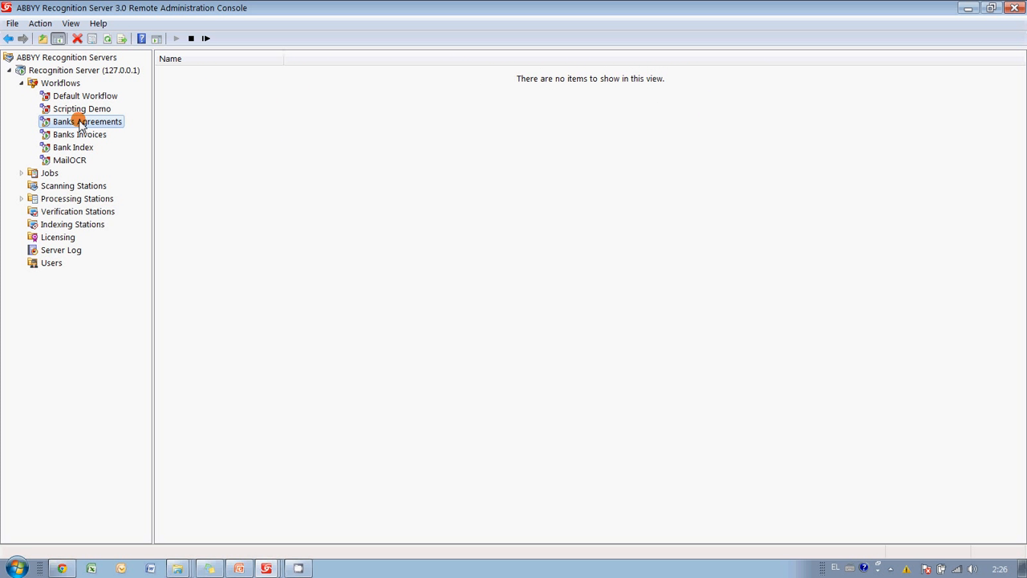
{"action": "right_click", "coordinate": [80, 122]}
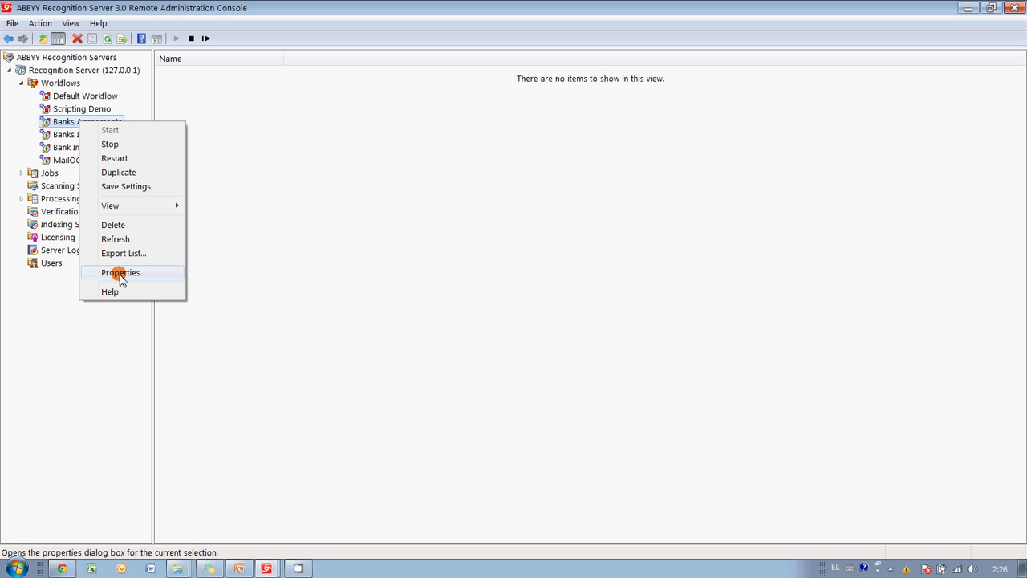
{"action": "left_click", "coordinate": [121, 273]}
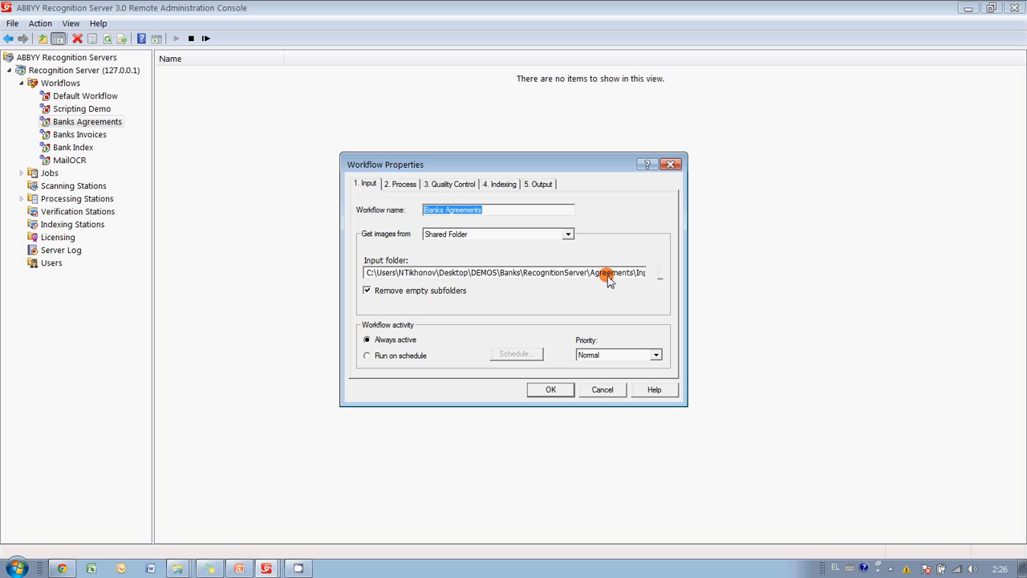
Step: In the workflow's processing settings, temporarily add Bemba, Blackfoot and Breton as document languages and clear all three again
{"action": "left_click", "coordinate": [404, 184]}
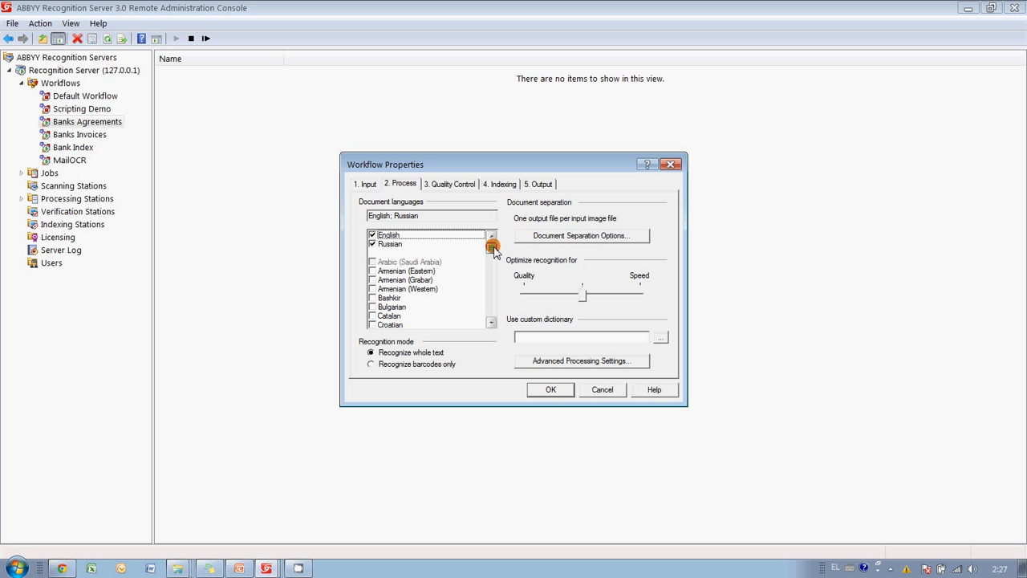
{"action": "left_click_drag", "start_coordinate": [492, 253], "coordinate": [496, 268]}
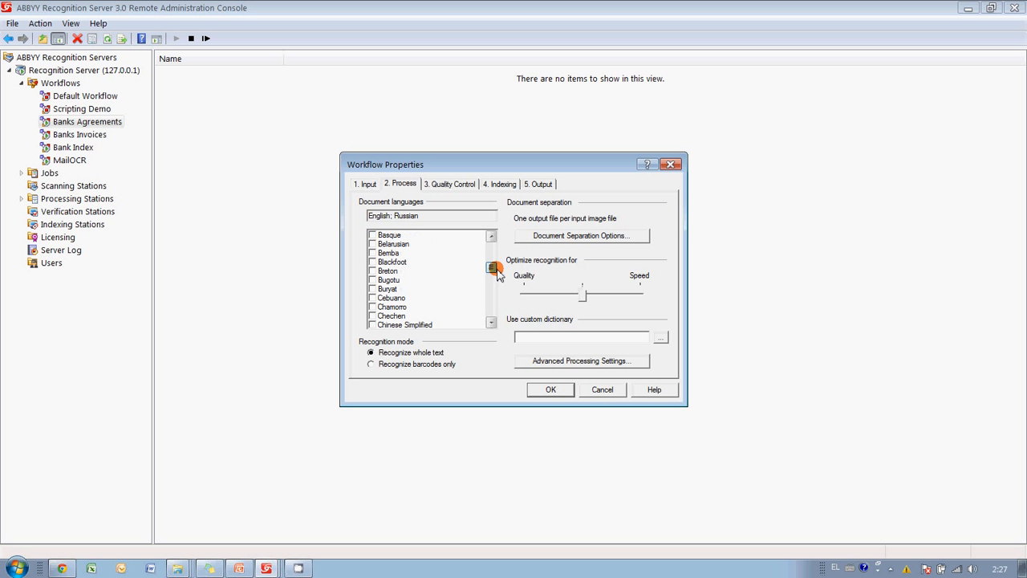
{"action": "left_click", "coordinate": [373, 253]}
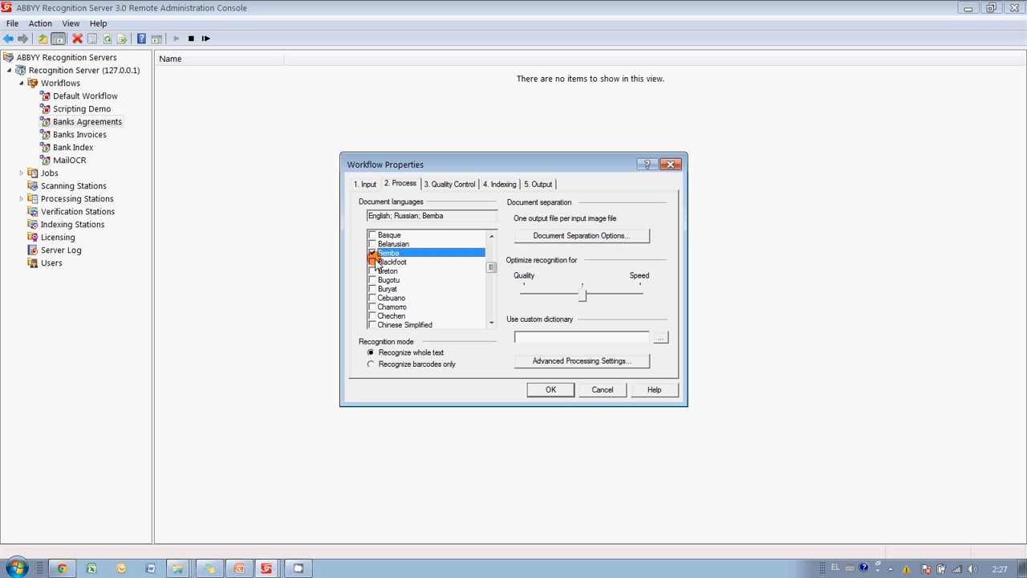
{"action": "left_click", "coordinate": [373, 262]}
{"action": "left_click", "coordinate": [373, 272]}
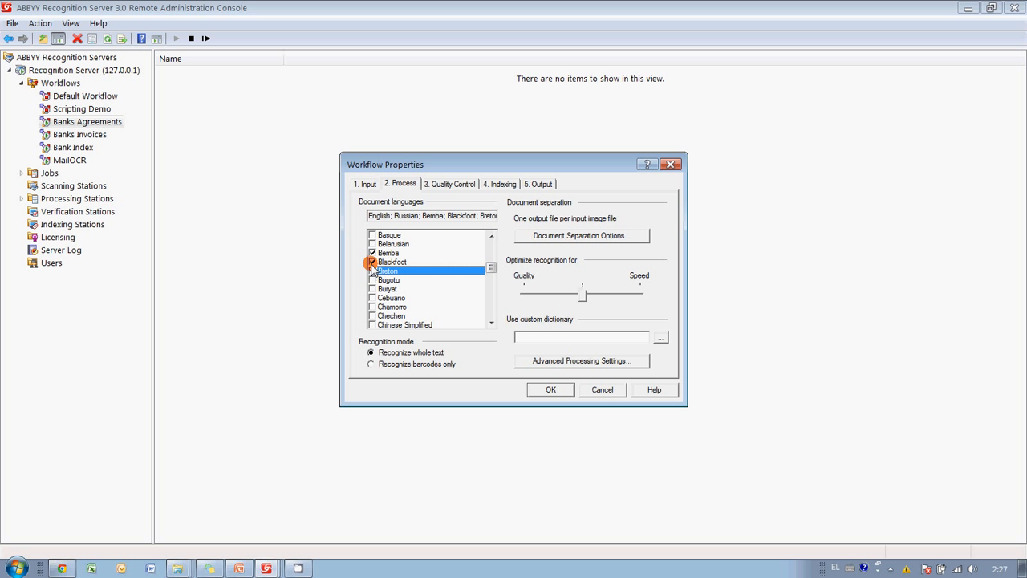
{"action": "left_click", "coordinate": [373, 262]}
{"action": "left_click", "coordinate": [372, 253]}
{"action": "left_click", "coordinate": [372, 271]}
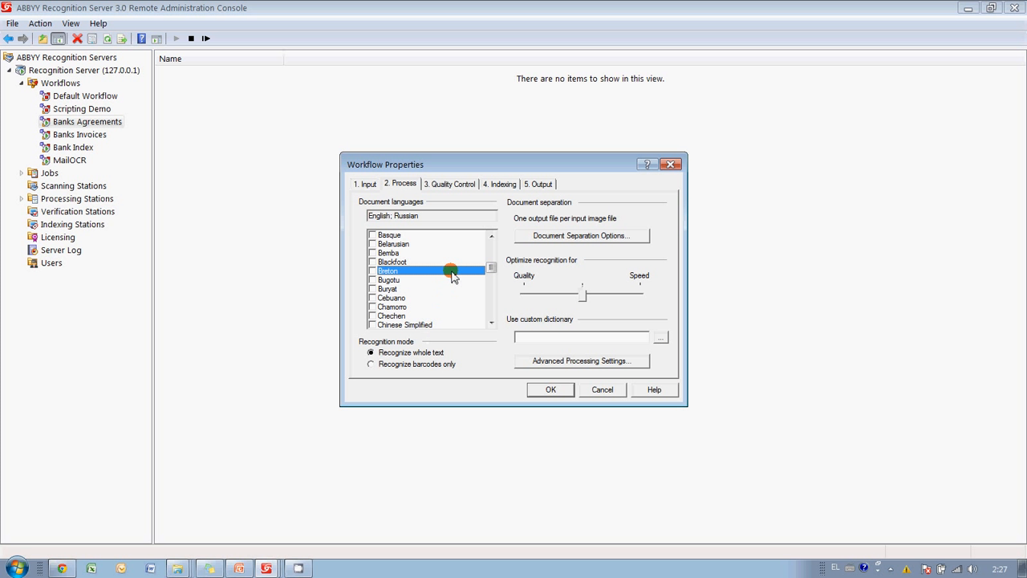
Step: Review the workflow's quality control, indexing and output format settings, and close the properties with the workflow reselected
{"action": "left_click", "coordinate": [463, 184]}
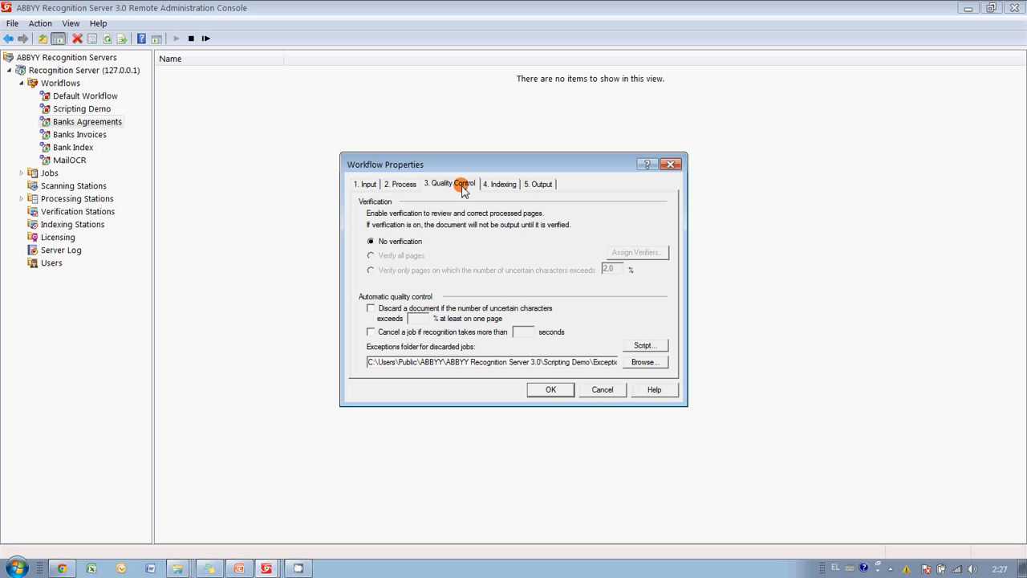
{"action": "left_click", "coordinate": [499, 186]}
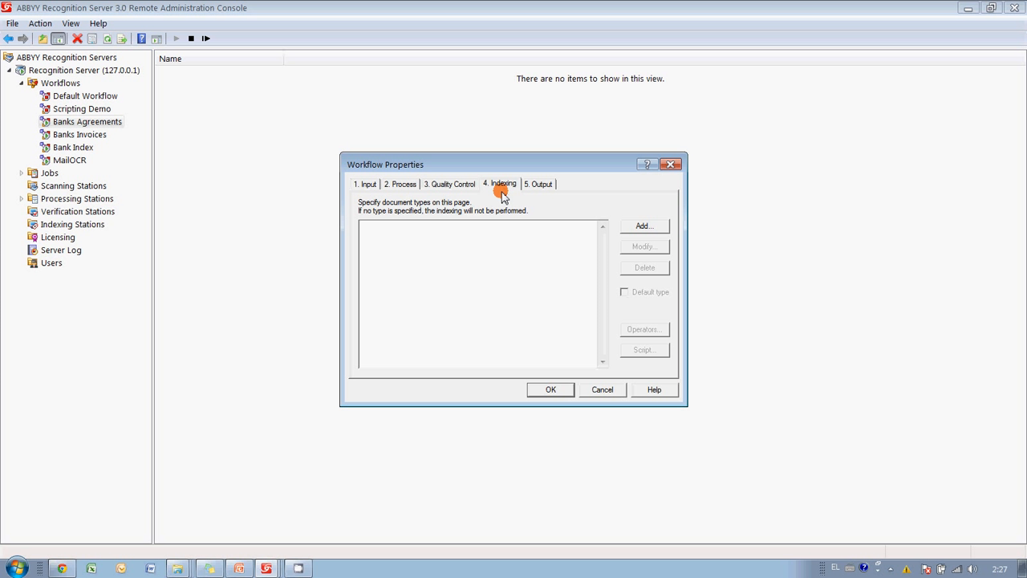
{"action": "left_click", "coordinate": [542, 184]}
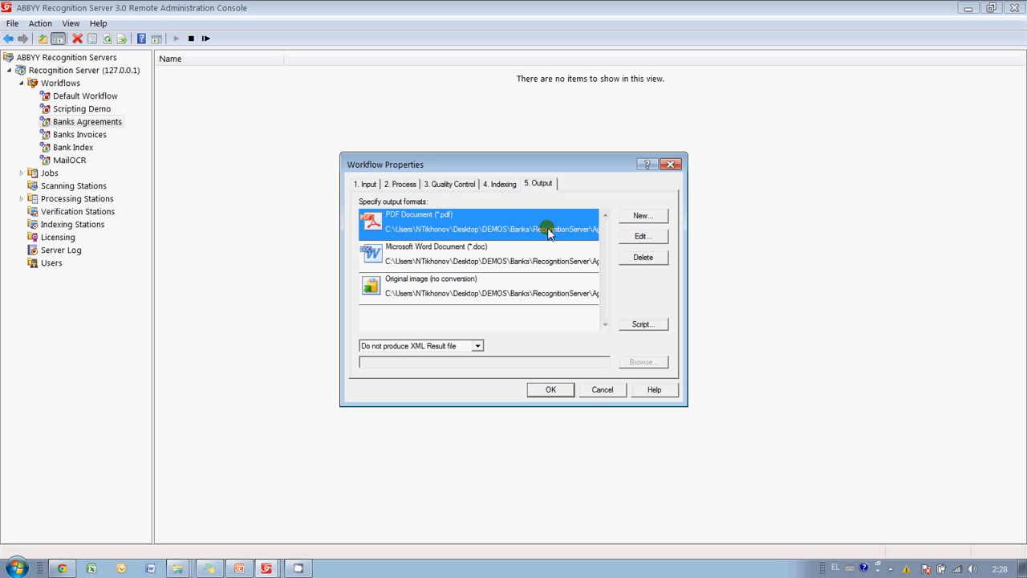
{"action": "left_click", "coordinate": [492, 257]}
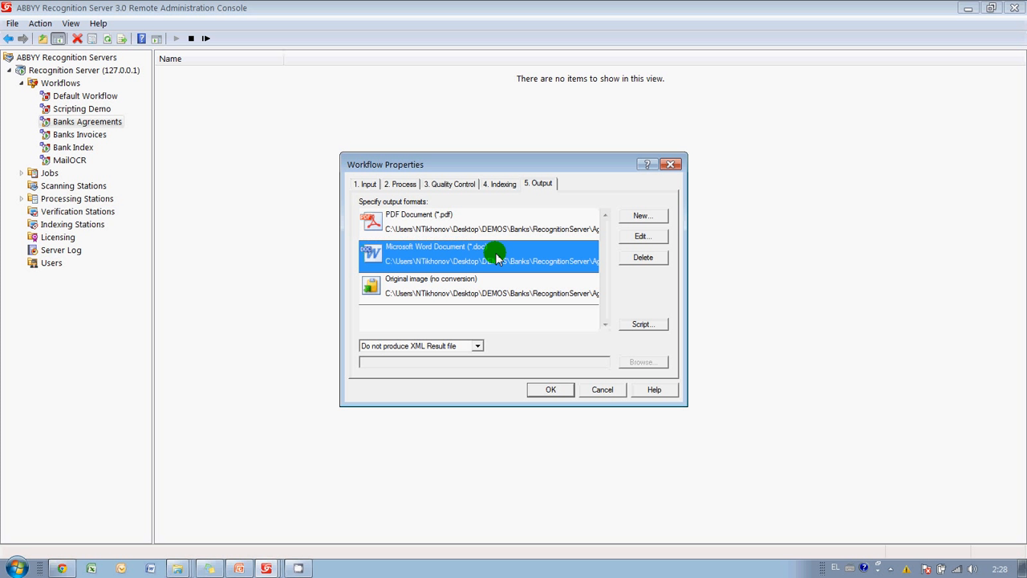
{"action": "left_click", "coordinate": [461, 290]}
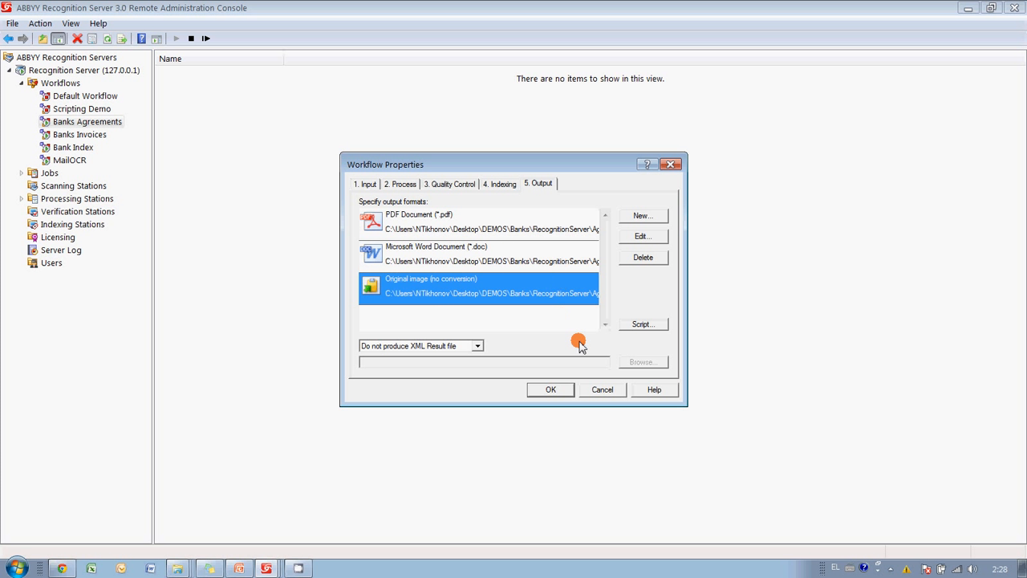
{"action": "left_click", "coordinate": [552, 389]}
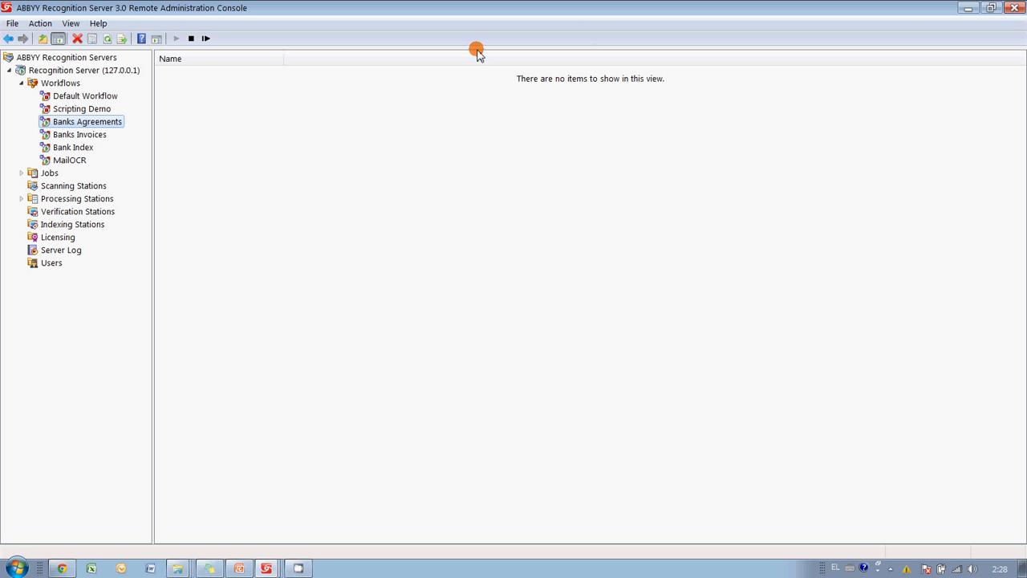
{"action": "left_click", "coordinate": [83, 134]}
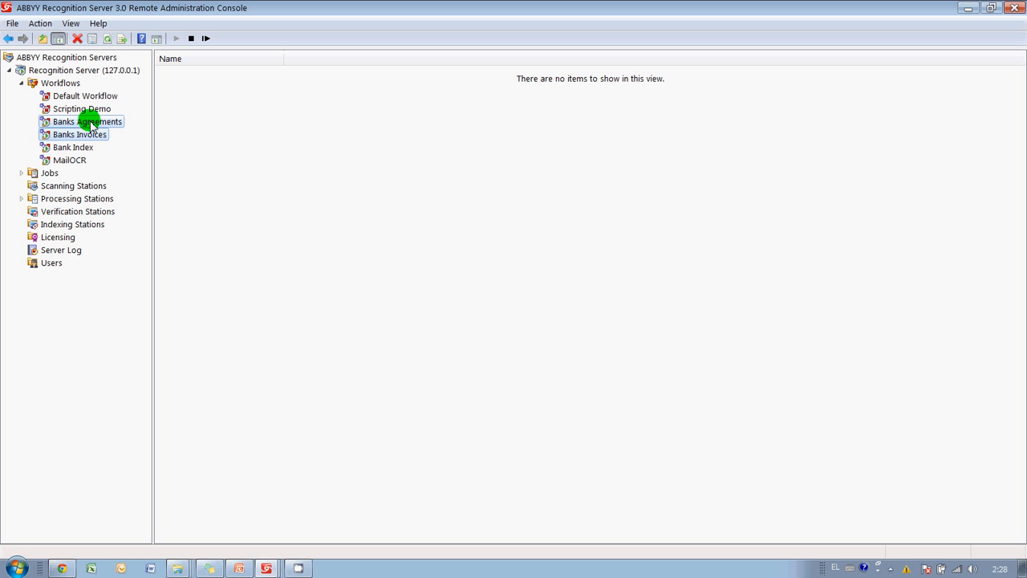
{"action": "left_click", "coordinate": [90, 122]}
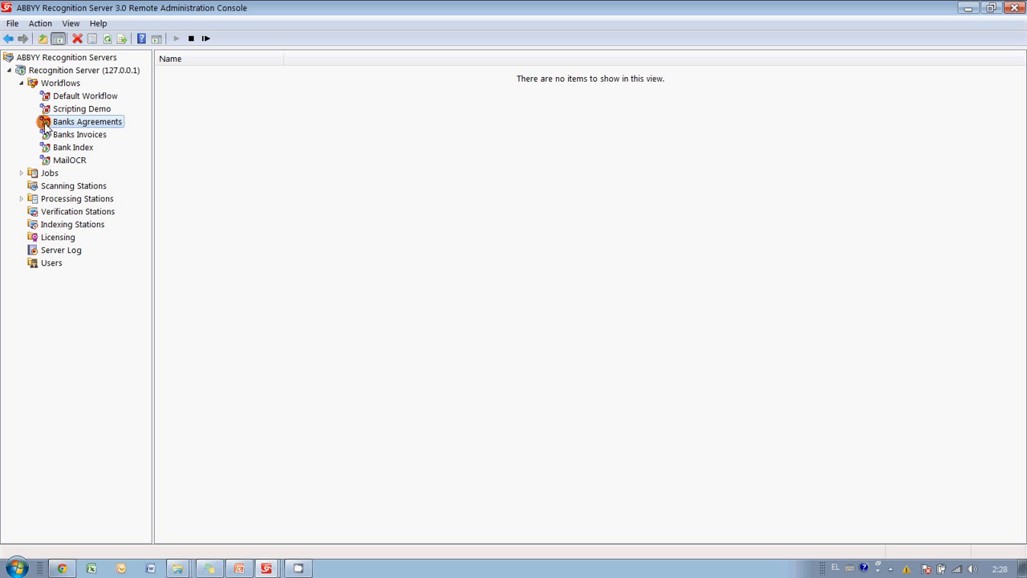
Step: Minimize the console and copy all three PDFs from the initial_images folder into the Agreements Input folder
{"action": "left_click", "coordinate": [970, 7]}
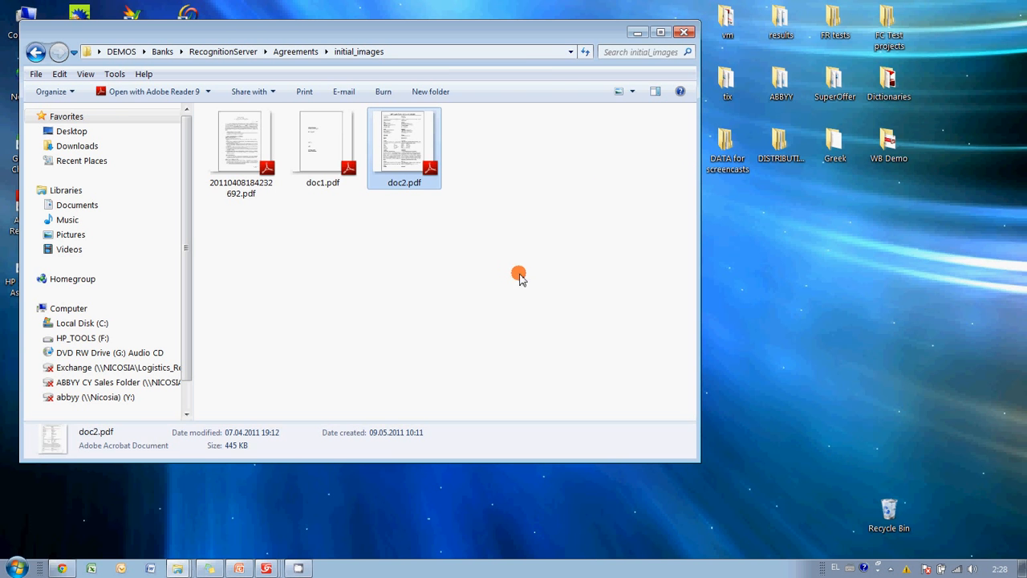
{"action": "left_click_drag", "start_coordinate": [551, 274], "coordinate": [273, 160]}
{"action": "right_click", "coordinate": [249, 131]}
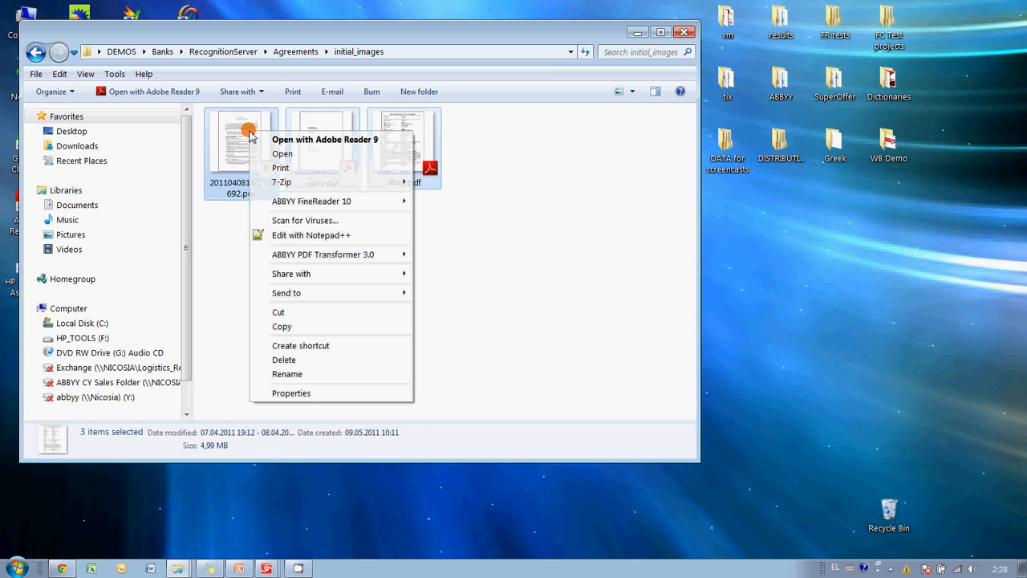
{"action": "left_click", "coordinate": [286, 325]}
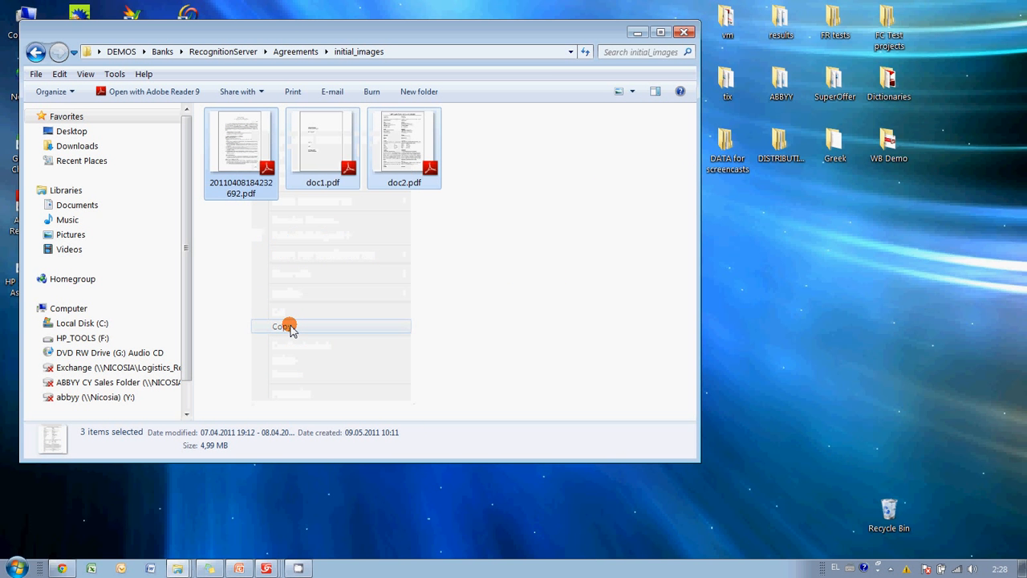
{"action": "key", "text": "BackSpace"}
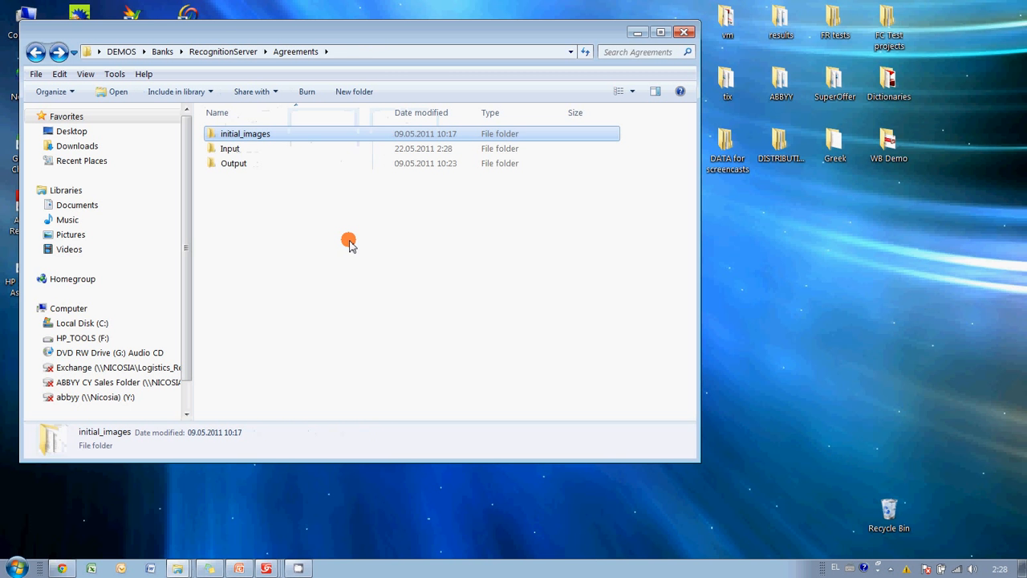
{"action": "left_click", "coordinate": [235, 150]}
{"action": "double_click", "coordinate": [234, 150]}
{"action": "right_click", "coordinate": [268, 180]}
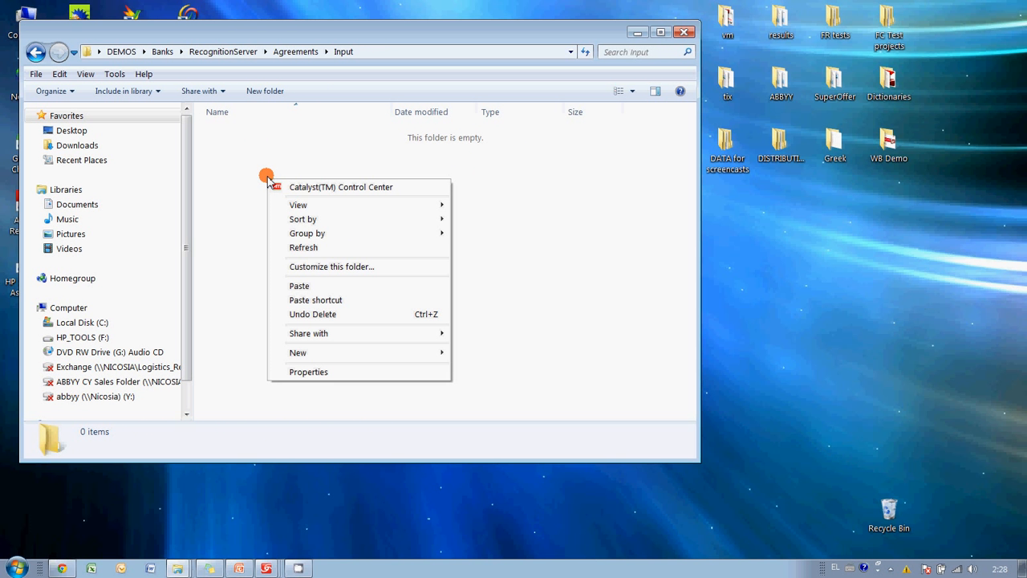
{"action": "left_click", "coordinate": [316, 286]}
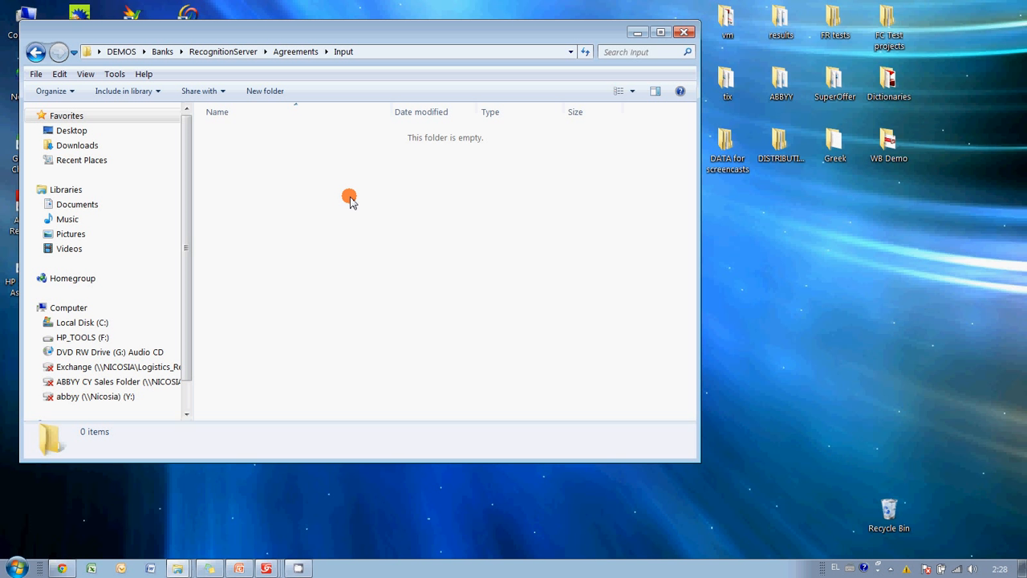
Step: Go to the Agreements Output folder, check its DOCs and InitialImages subfolders, and open the PDFs subfolder
{"action": "key", "text": "BackSpace"}
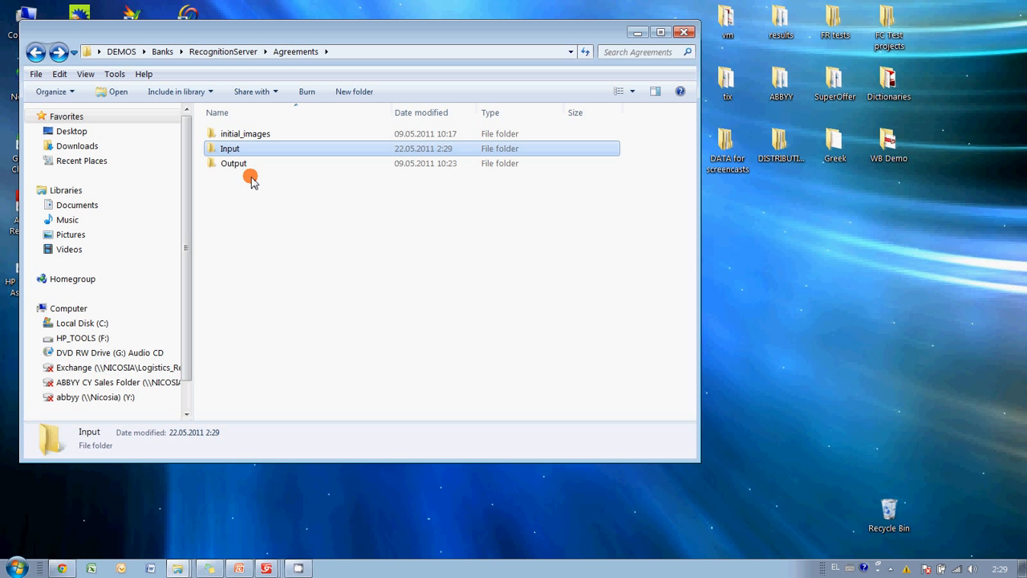
{"action": "double_click", "coordinate": [231, 165]}
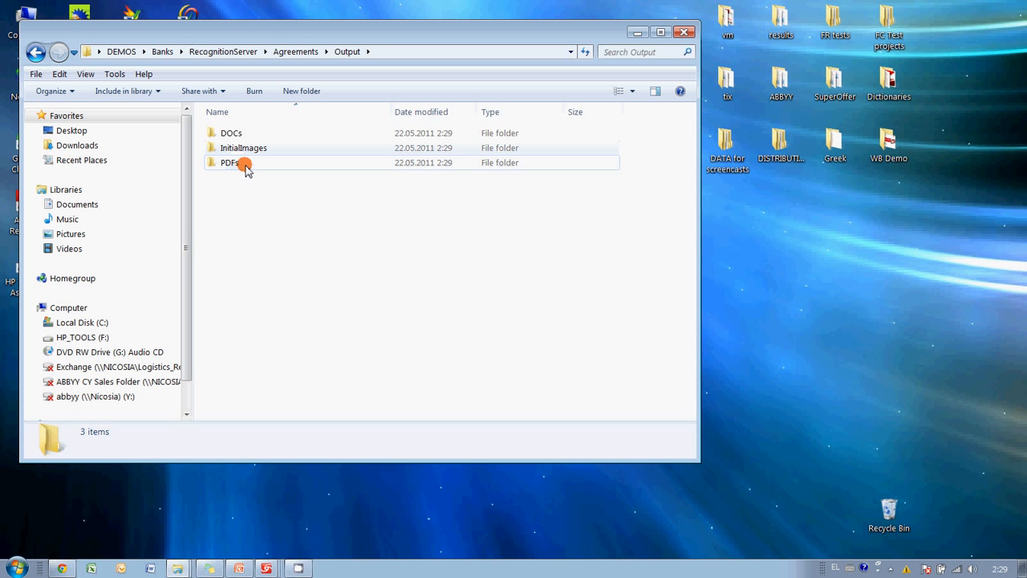
{"action": "mouse_move", "coordinate": [260, 166]}
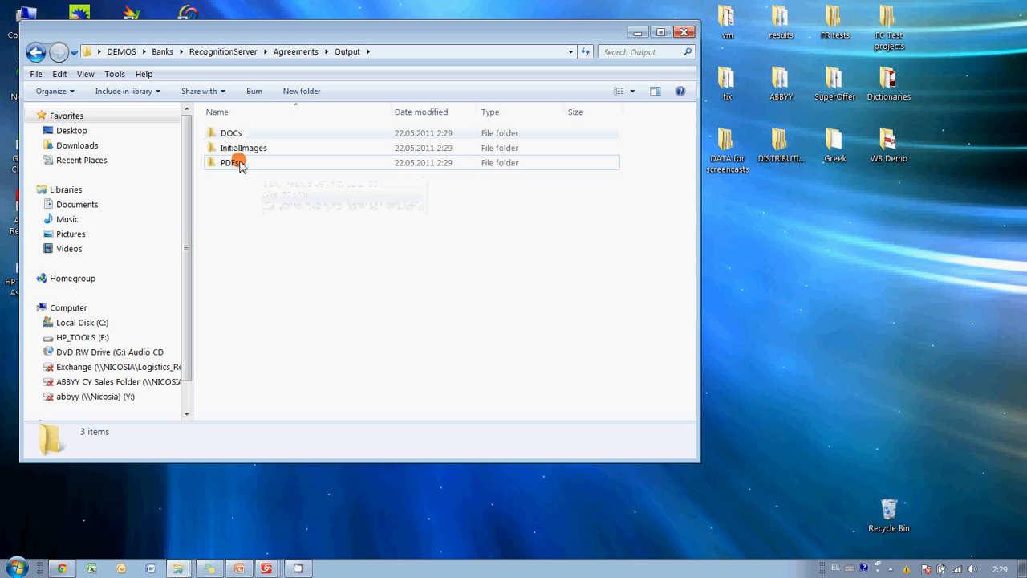
{"action": "left_click", "coordinate": [270, 164]}
{"action": "left_click", "coordinate": [261, 135]}
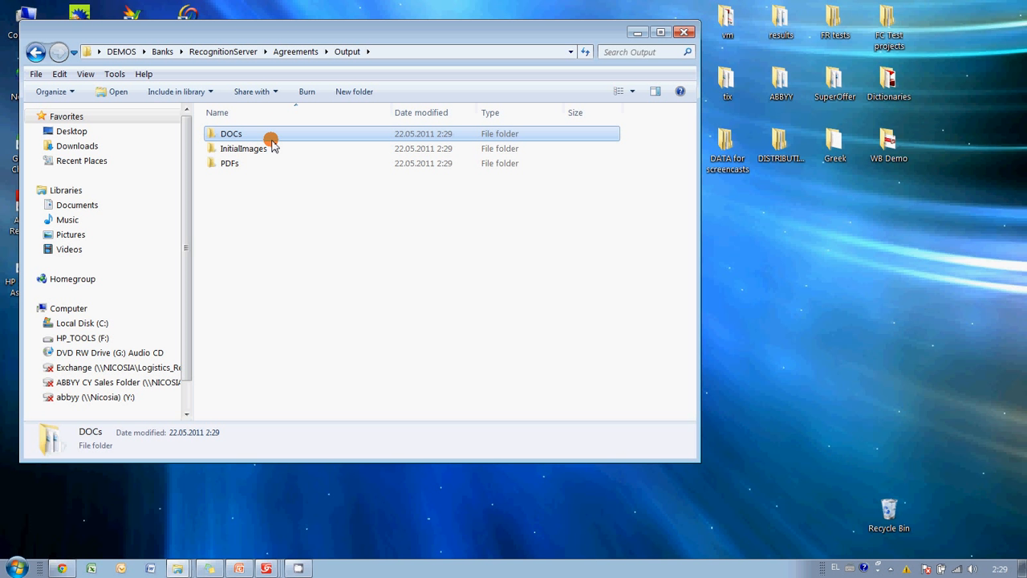
{"action": "left_click", "coordinate": [257, 149]}
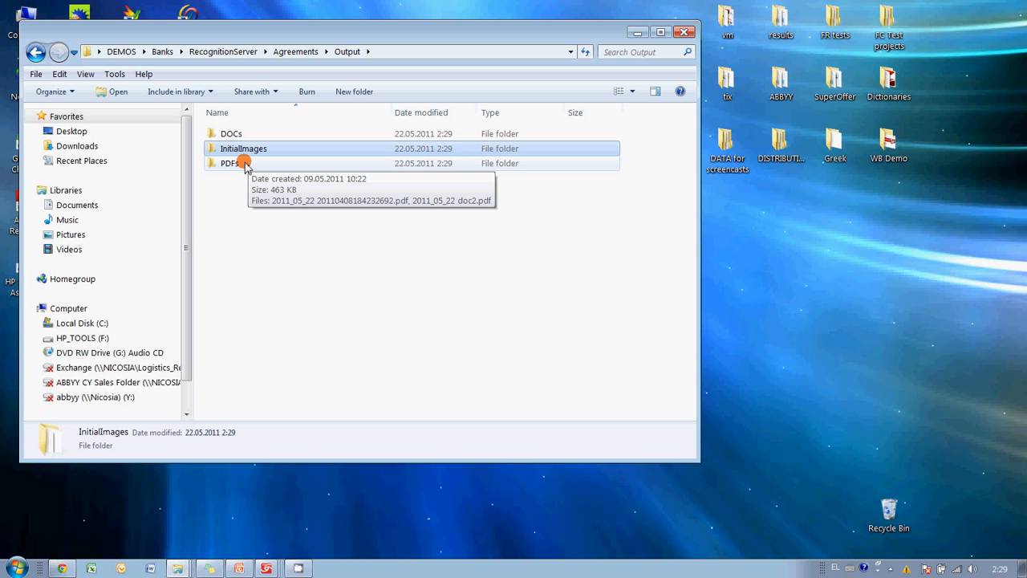
{"action": "double_click", "coordinate": [244, 165]}
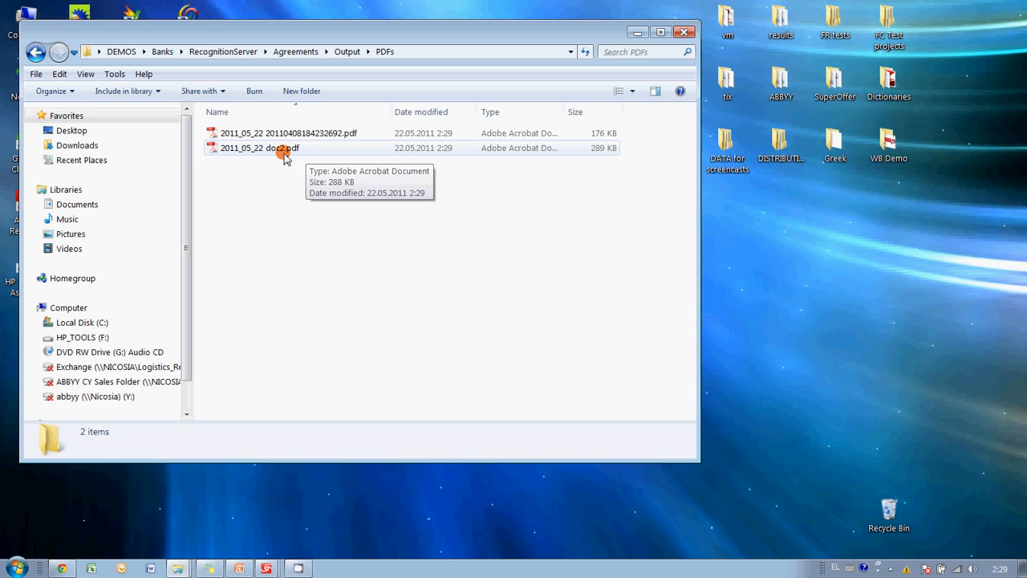
Step: Open 2011_05_22 doc2.pdf in Adobe Reader and look through the contract text on its first page
{"action": "double_click", "coordinate": [282, 154]}
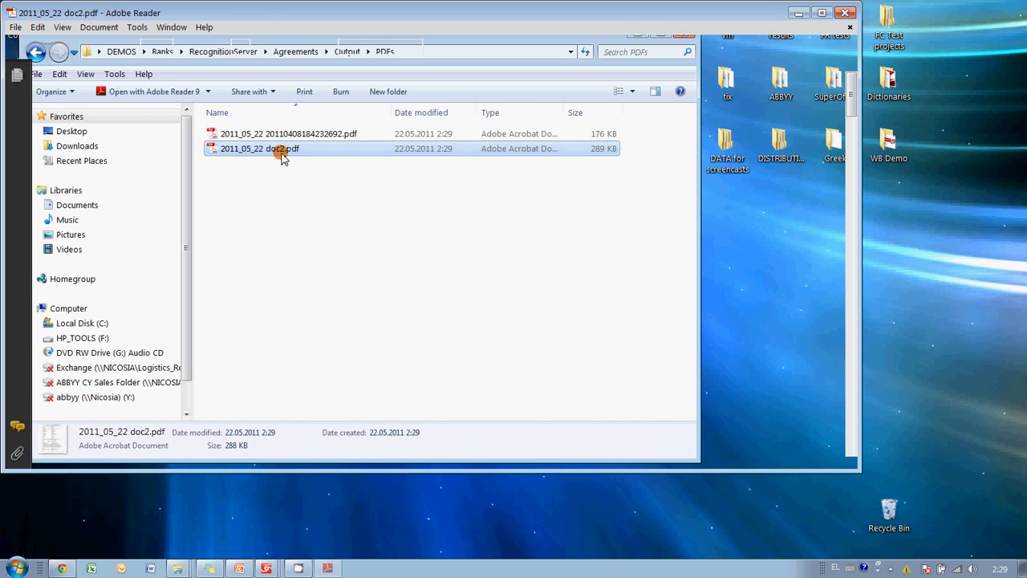
{"action": "scroll", "coordinate": [401, 189], "scroll_direction": "down", "scroll_amount": 3}
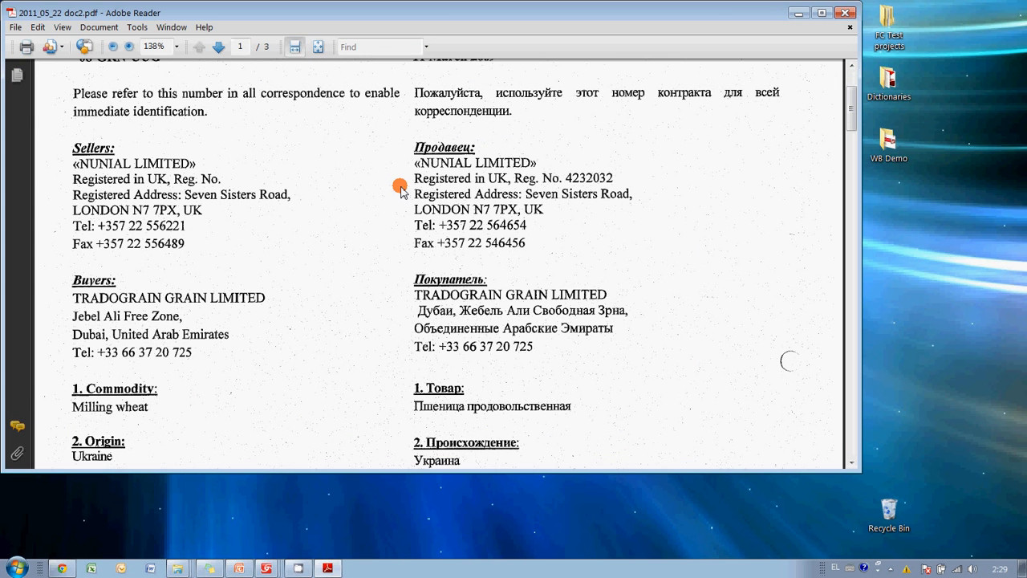
{"action": "scroll", "coordinate": [373, 184], "scroll_direction": "down", "scroll_amount": 7}
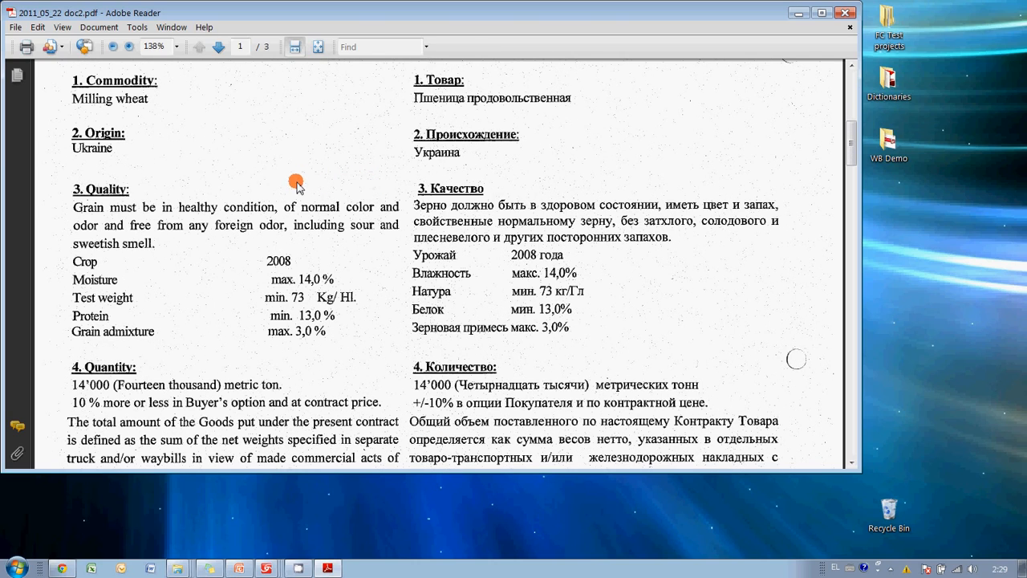
Step: Search the contract PDF for the word "price"
{"action": "left_click", "coordinate": [373, 46]}
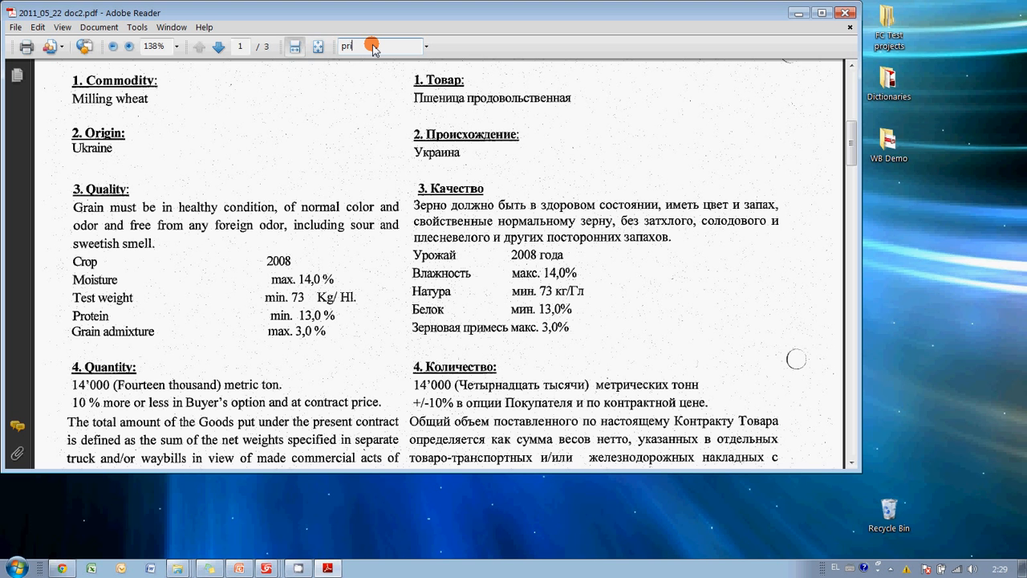
{"action": "key", "text": "Return"}
{"action": "key", "text": "Return"}
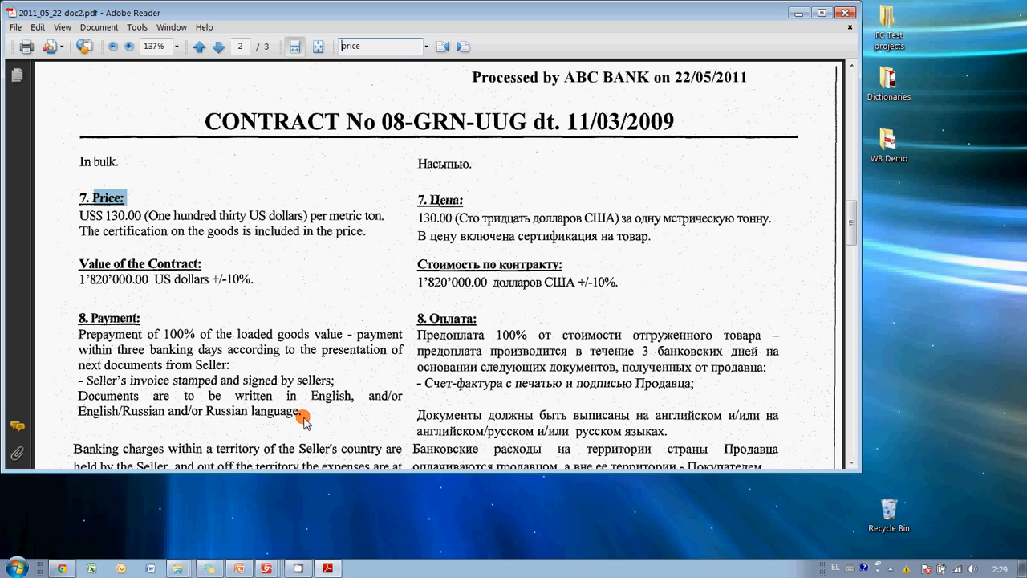
Step: Copy the English paragraph under section 8, Payment, on page 2 of the contract PDF
{"action": "left_click_drag", "start_coordinate": [304, 417], "coordinate": [116, 339]}
{"action": "key", "text": "ctrl+c"}
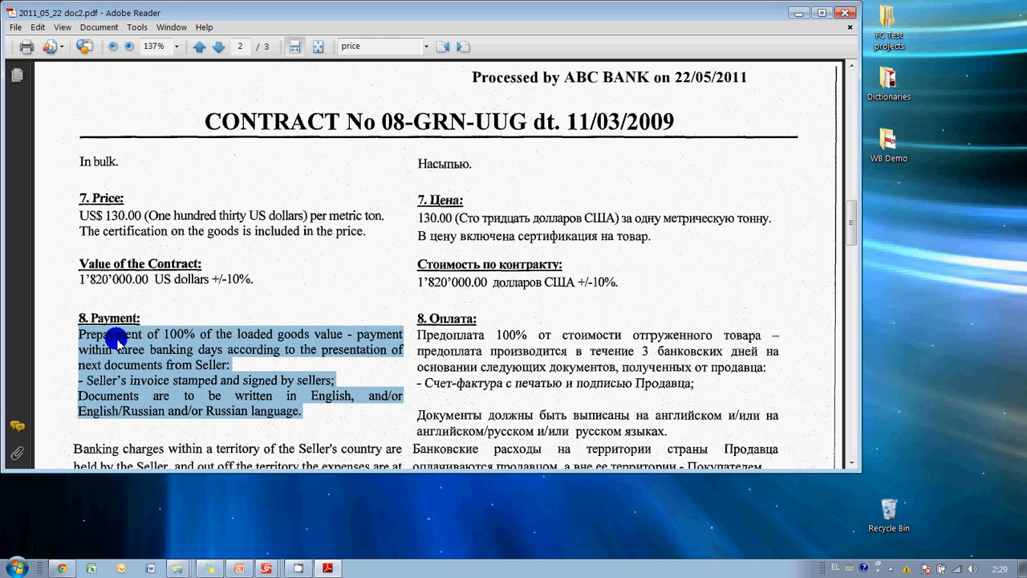
{"action": "right_click", "coordinate": [117, 338]}
{"action": "left_click", "coordinate": [154, 344]}
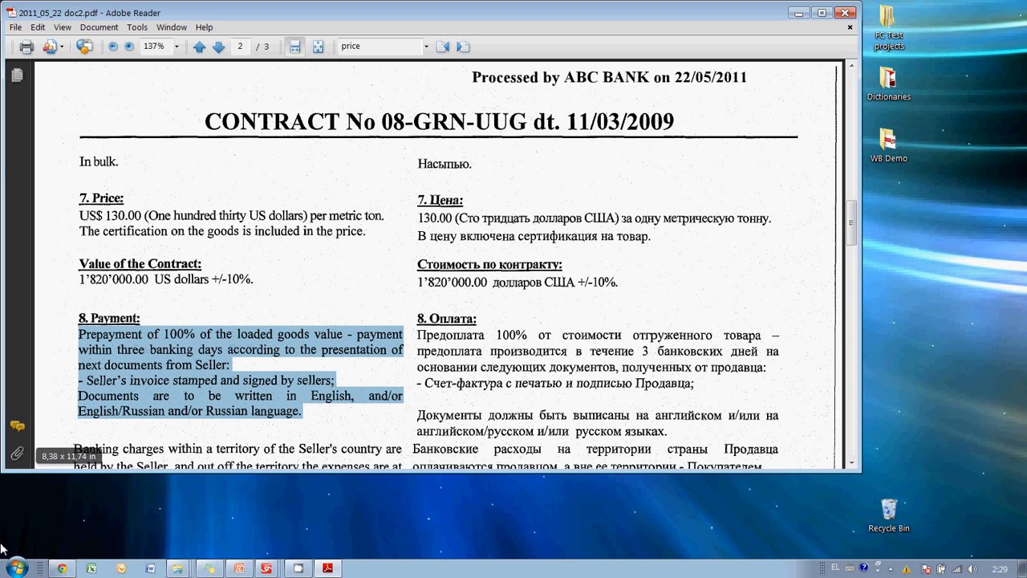
Step: Paste the copied payment paragraph into a new Notepad document, and close Notepad without saving
{"action": "left_click", "coordinate": [18, 567]}
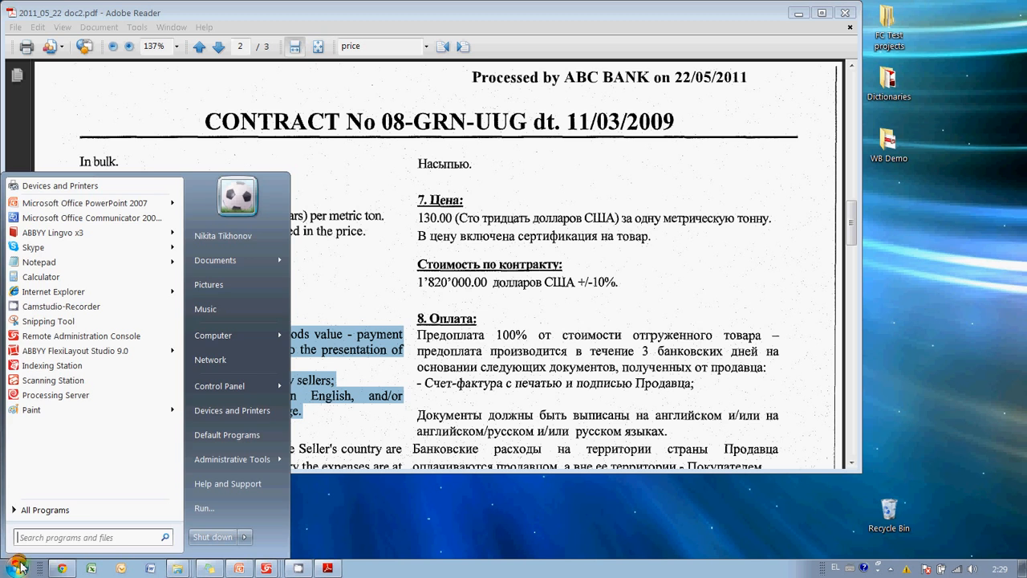
{"action": "type", "text": "no"}
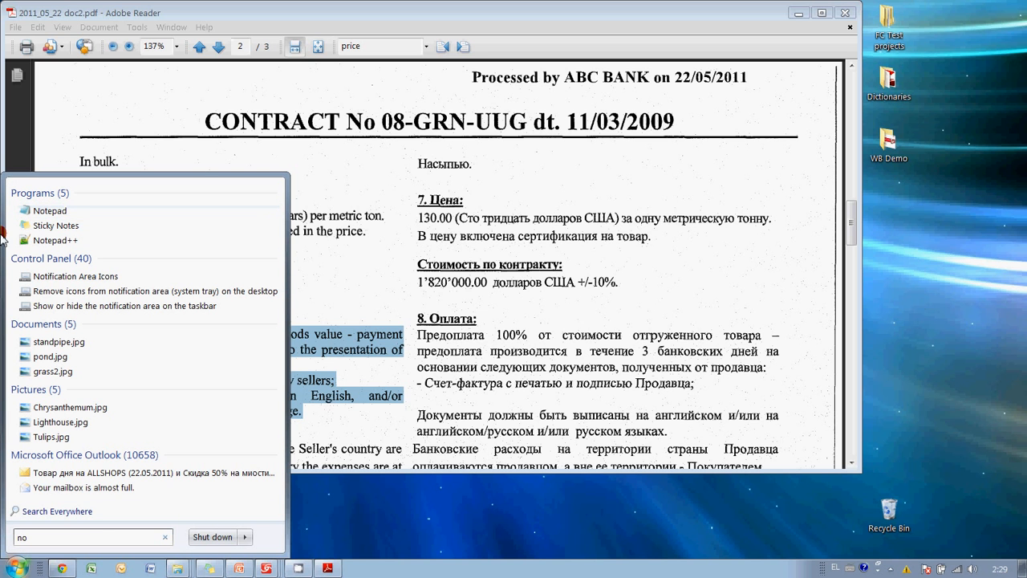
{"action": "left_click", "coordinate": [96, 211]}
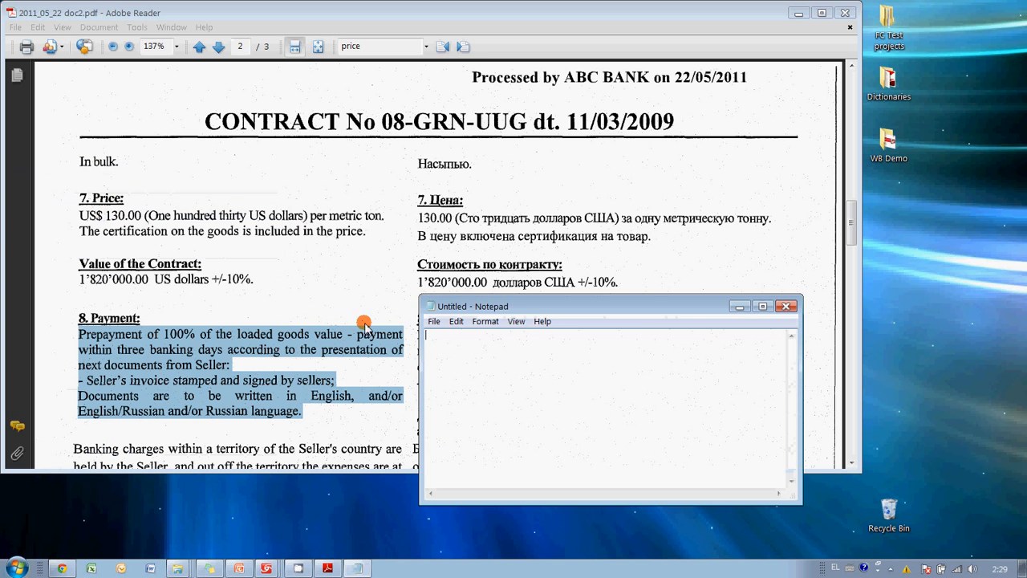
{"action": "right_click", "coordinate": [506, 389]}
{"action": "left_click", "coordinate": [542, 267]}
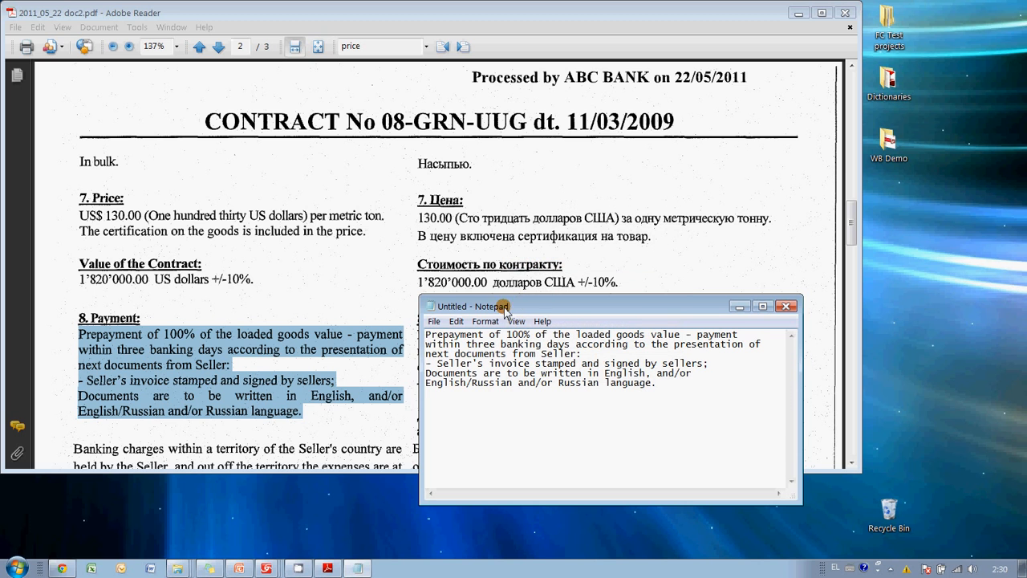
{"action": "left_click", "coordinate": [788, 306]}
{"action": "left_click", "coordinate": [549, 297]}
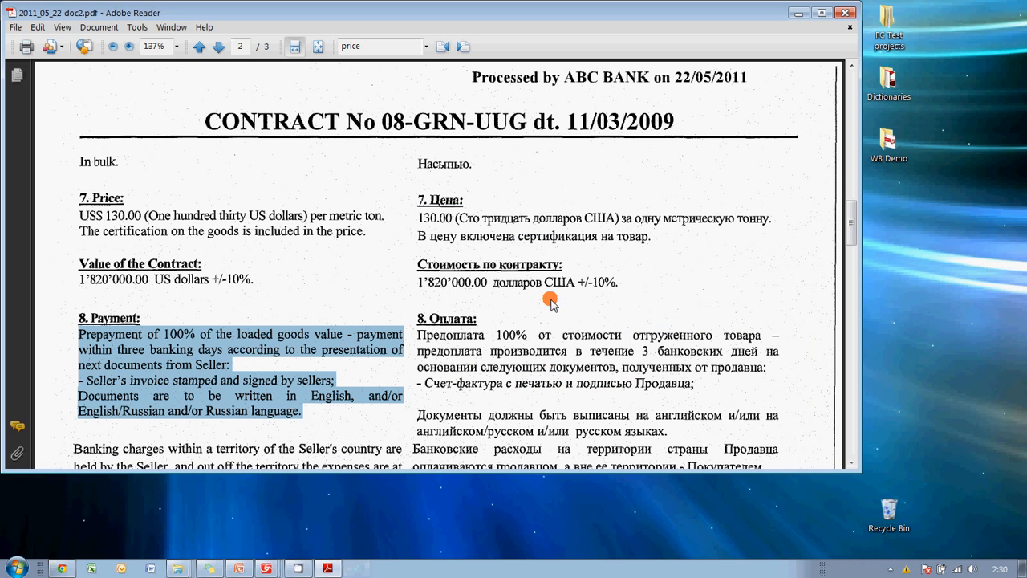
Step: Close the PDF and open 2011_05_22 doc2.doc from the Agreements Output DOCs folder in Word
{"action": "left_click", "coordinate": [847, 13]}
{"action": "key", "text": "BackSpace"}
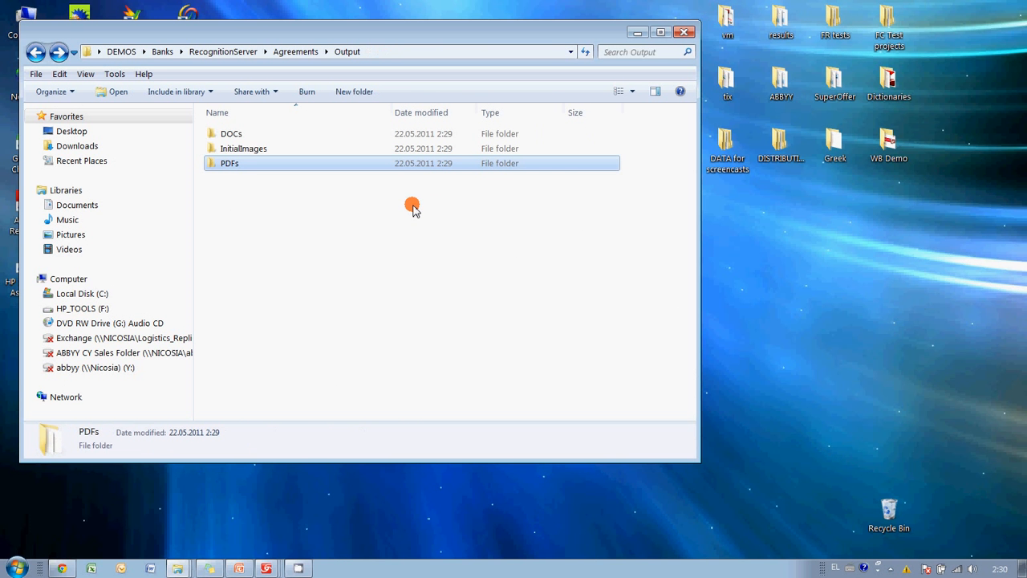
{"action": "double_click", "coordinate": [239, 135]}
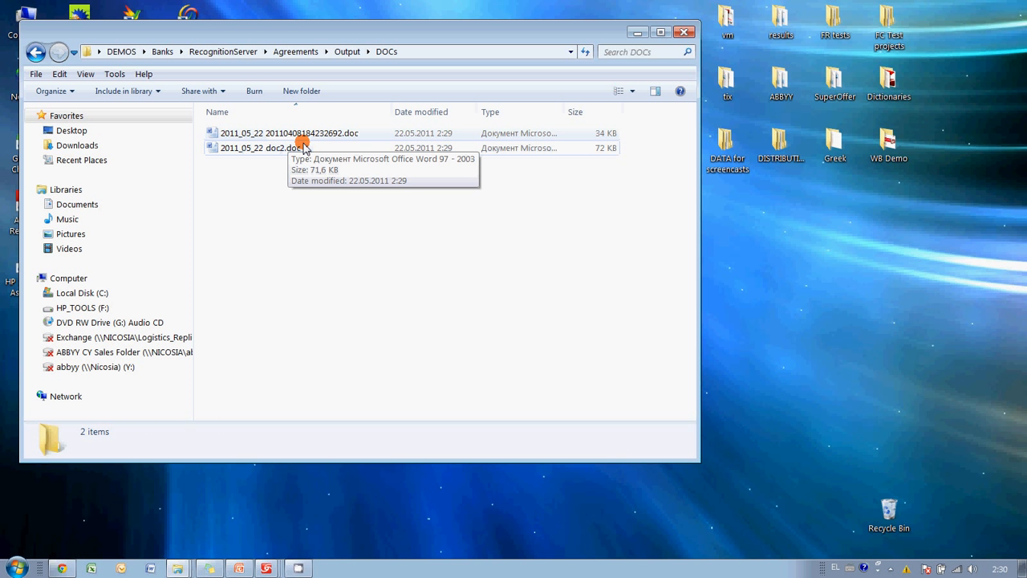
{"action": "left_click", "coordinate": [271, 149]}
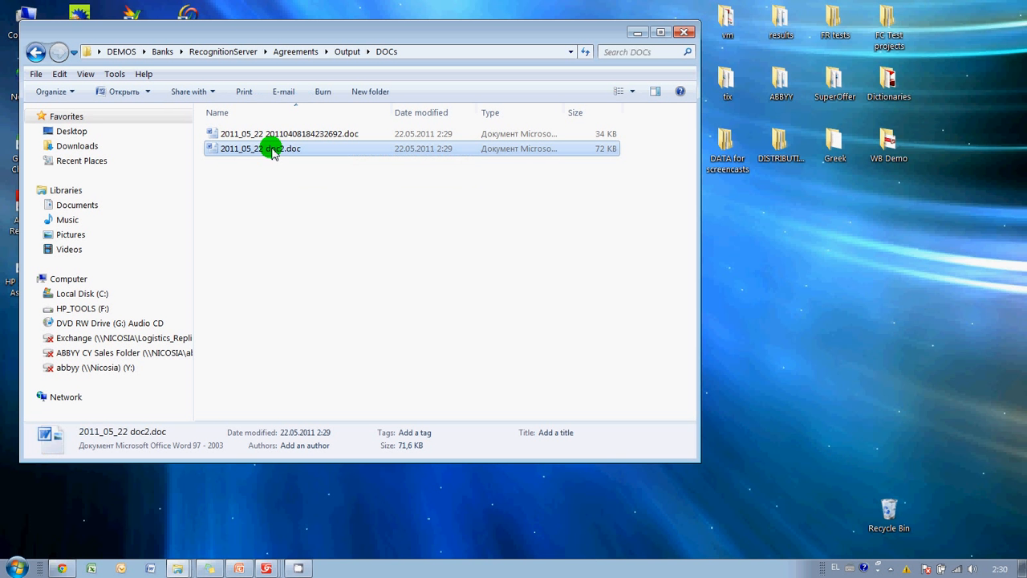
{"action": "double_click", "coordinate": [341, 153]}
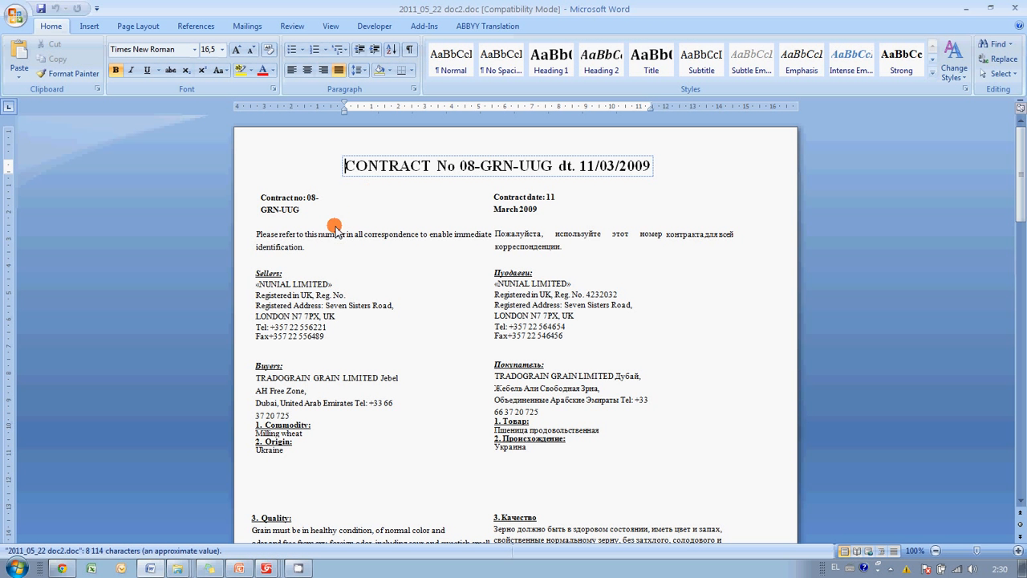
Step: Insert the test characters "erwr" inside "UK" in the English Sellers block, and close the document without saving
{"action": "left_click", "coordinate": [306, 294]}
{"action": "type", "text": "ερω"}
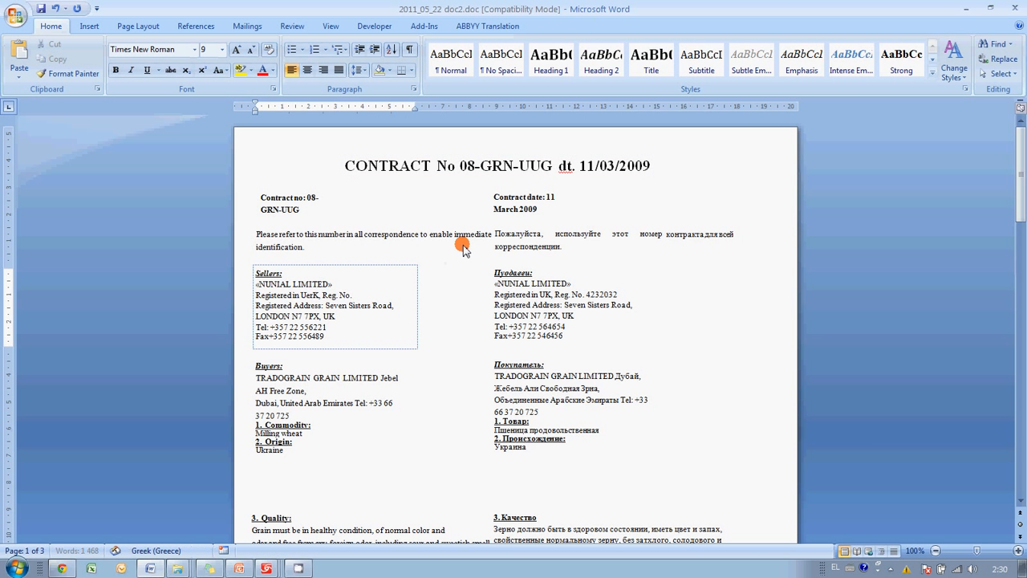
{"action": "type", "text": "ρ"}
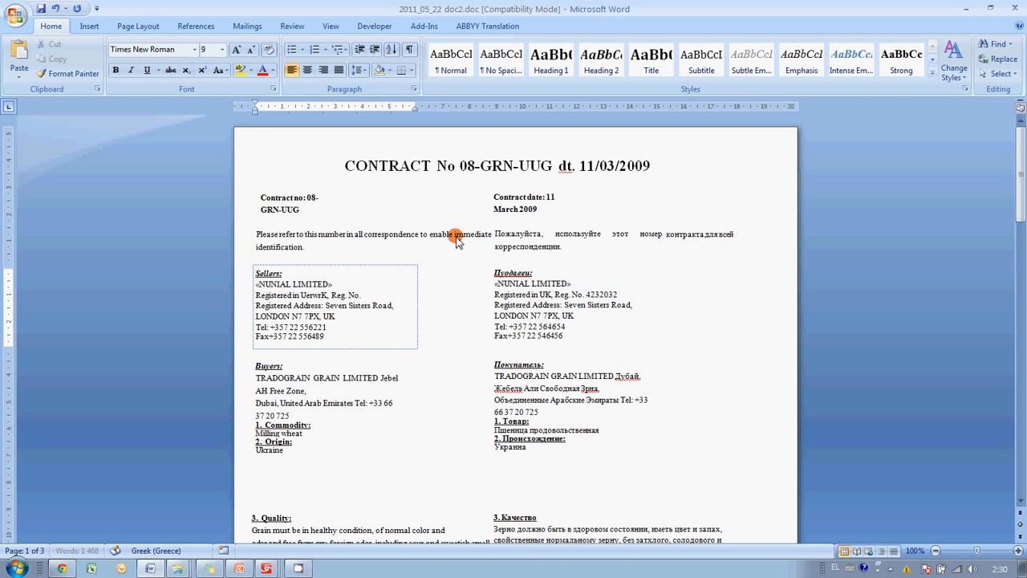
{"action": "left_click", "coordinate": [1021, 9]}
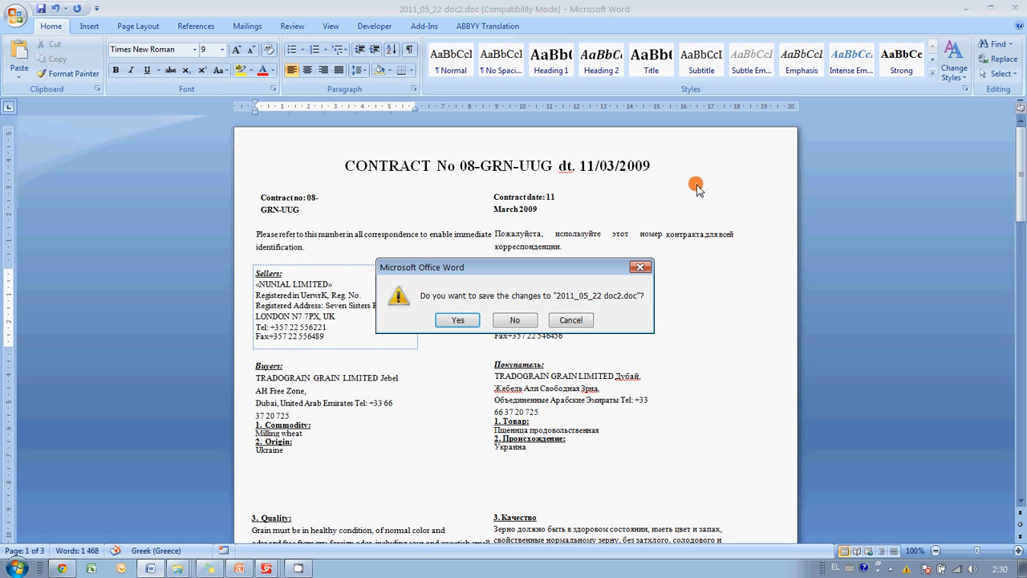
{"action": "left_click", "coordinate": [520, 317]}
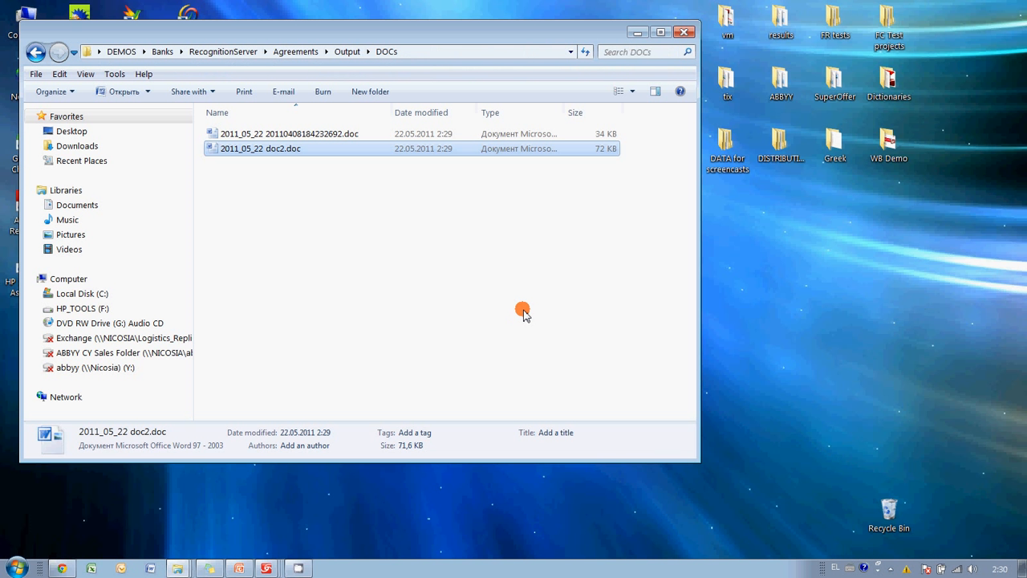
Step: Close the folder window and switch to the maximized ABBYY Recognition Server administration console with the MailOCR workflow selected
{"action": "left_click", "coordinate": [691, 32]}
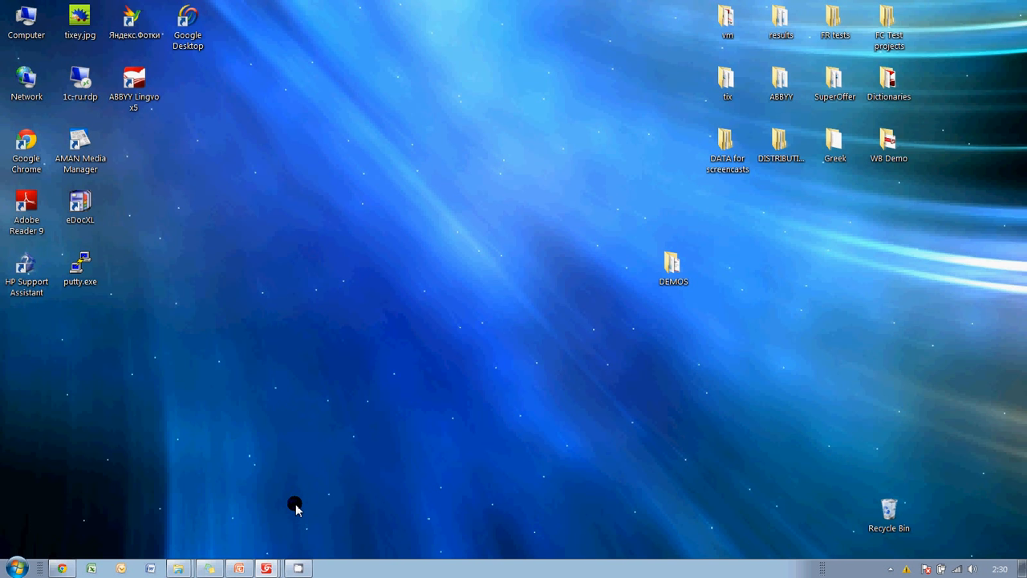
{"action": "mouse_move", "coordinate": [265, 569]}
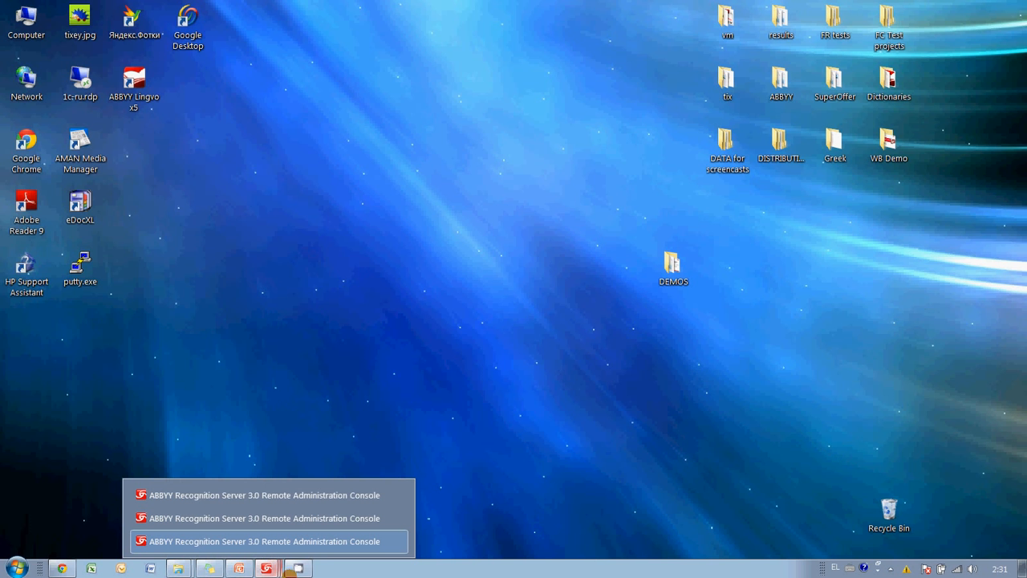
{"action": "left_click", "coordinate": [293, 495]}
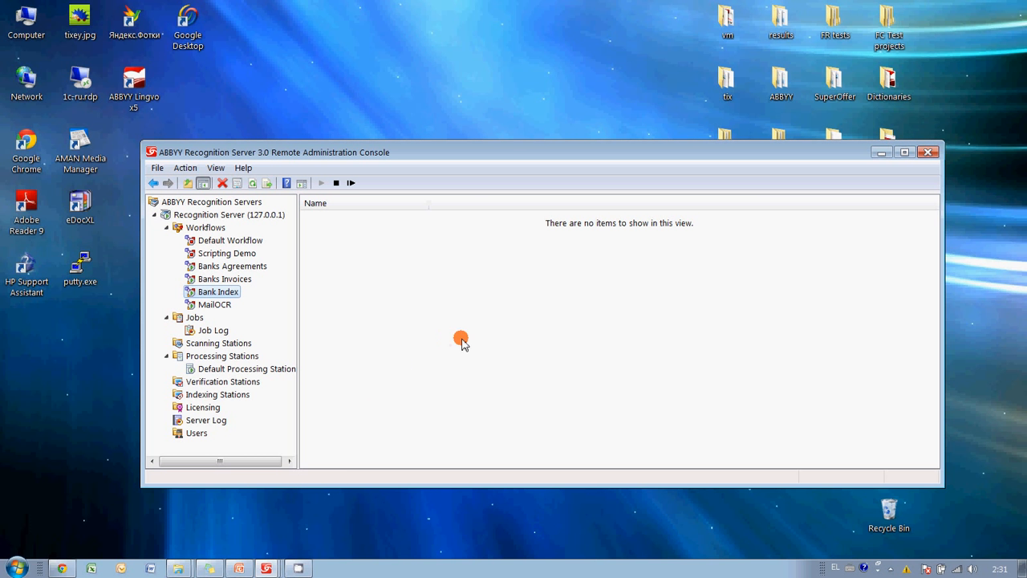
{"action": "left_click", "coordinate": [904, 152]}
{"action": "left_click", "coordinate": [65, 159]}
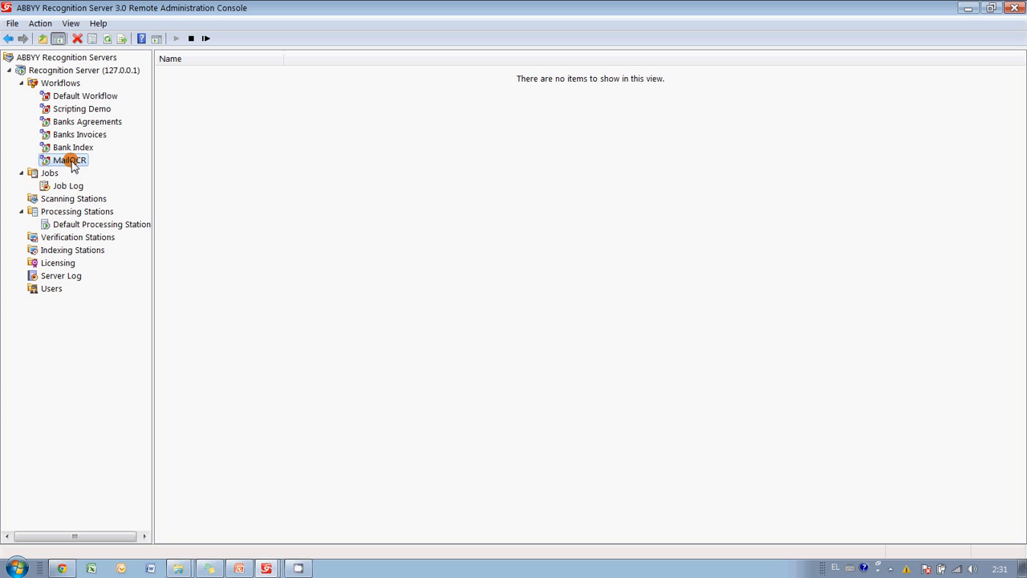
Step: Open the MailOCR workflow properties and review its POP3 e-mail input and recognition processing settings
{"action": "right_click", "coordinate": [73, 164]}
{"action": "left_click", "coordinate": [149, 311]}
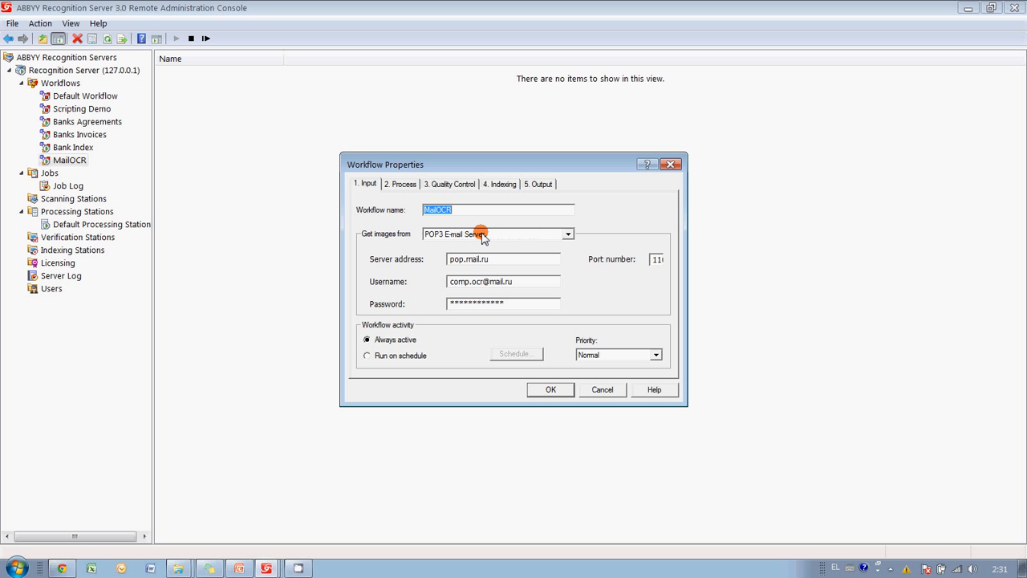
{"action": "left_click_drag", "start_coordinate": [390, 161], "coordinate": [429, 156]}
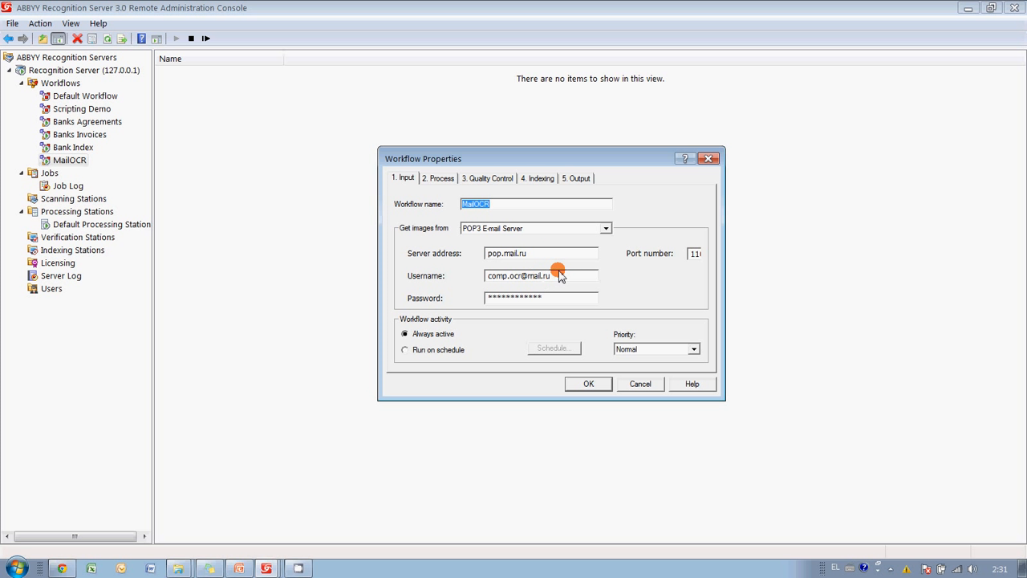
{"action": "left_click", "coordinate": [442, 179]}
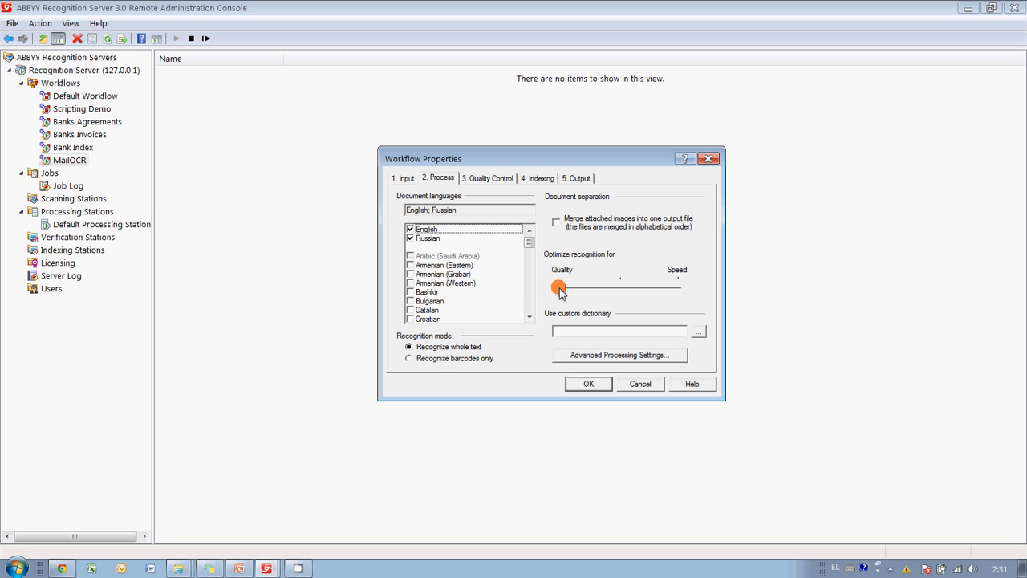
Step: Review the MailOCR workflow's output formats, looking at the Microsoft Word and PDF entries
{"action": "left_click", "coordinate": [575, 182]}
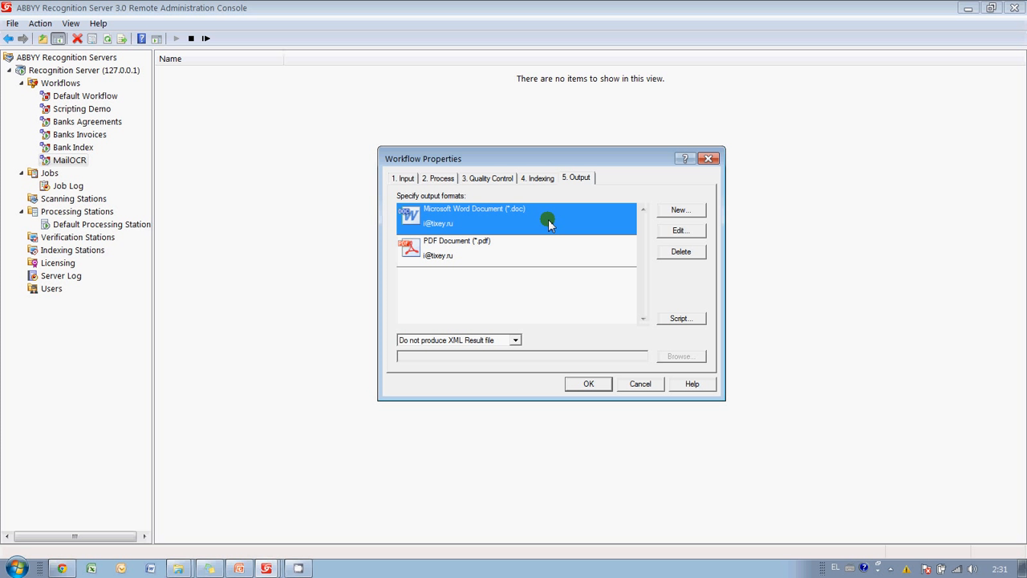
{"action": "left_click", "coordinate": [526, 253]}
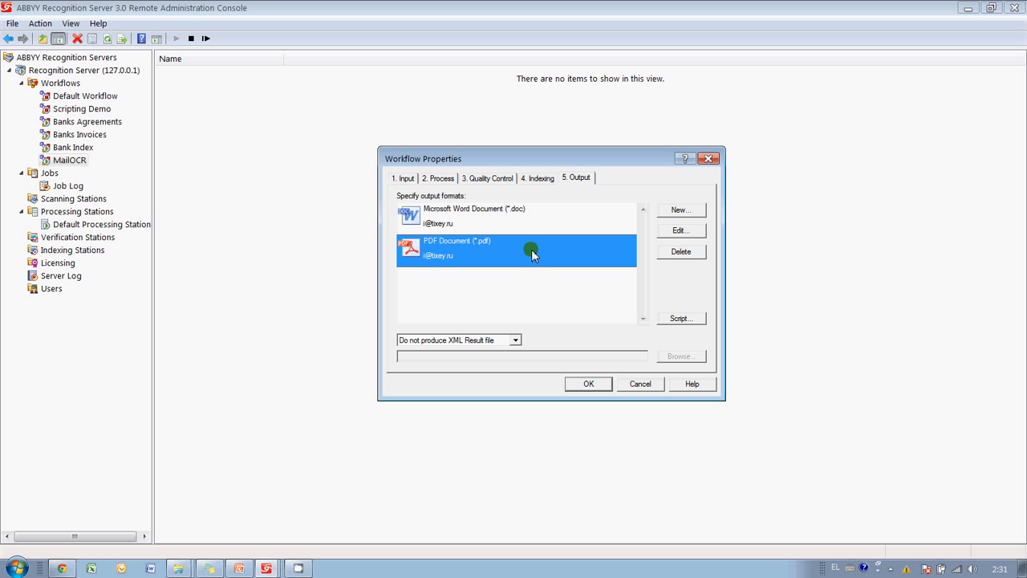
{"action": "left_click", "coordinate": [553, 225]}
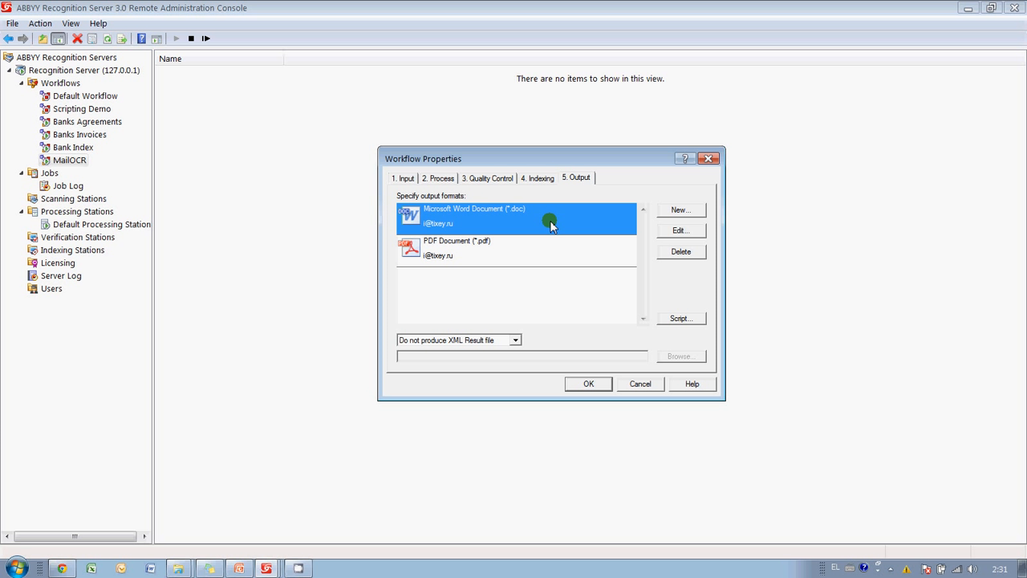
{"action": "left_click", "coordinate": [520, 255]}
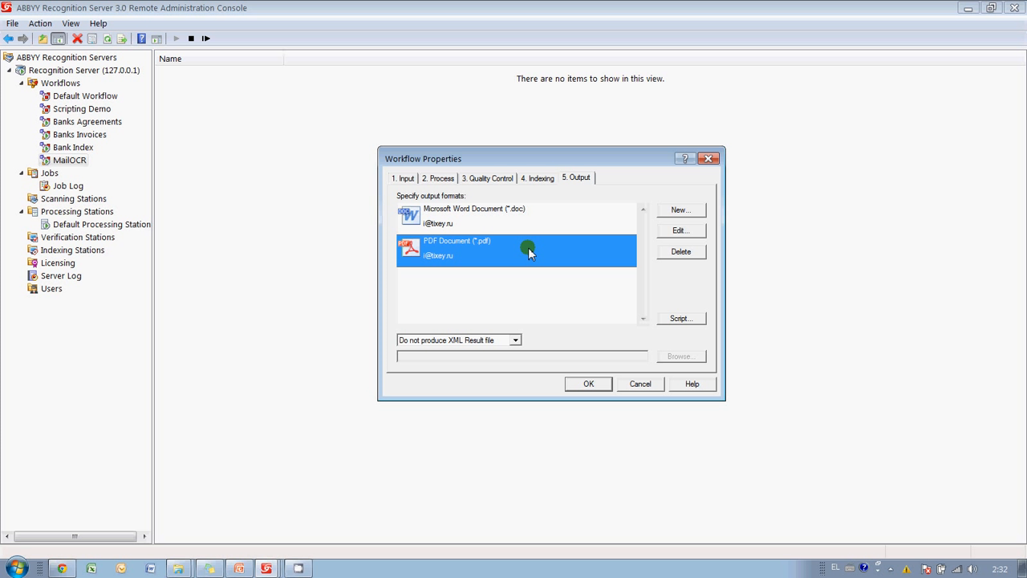
{"action": "left_click", "coordinate": [441, 223]}
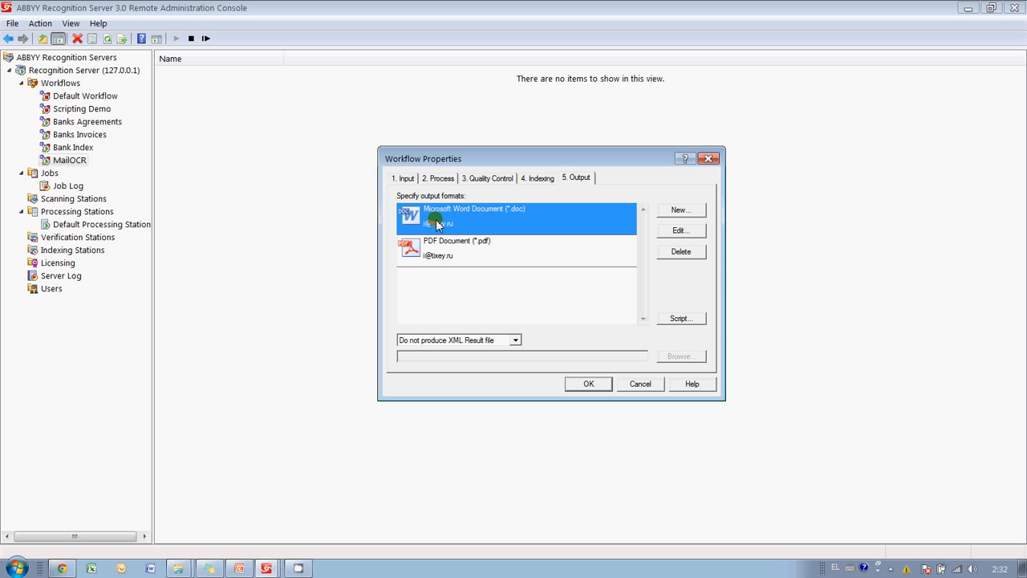
{"action": "left_click", "coordinate": [522, 251]}
Step: Examine the Word output's SMTP delivery options and e-mail account settings, and cancel out of the output format settings
{"action": "left_click", "coordinate": [539, 222]}
{"action": "left_click", "coordinate": [678, 230]}
{"action": "left_click_drag", "start_coordinate": [658, 199], "coordinate": [782, 100]}
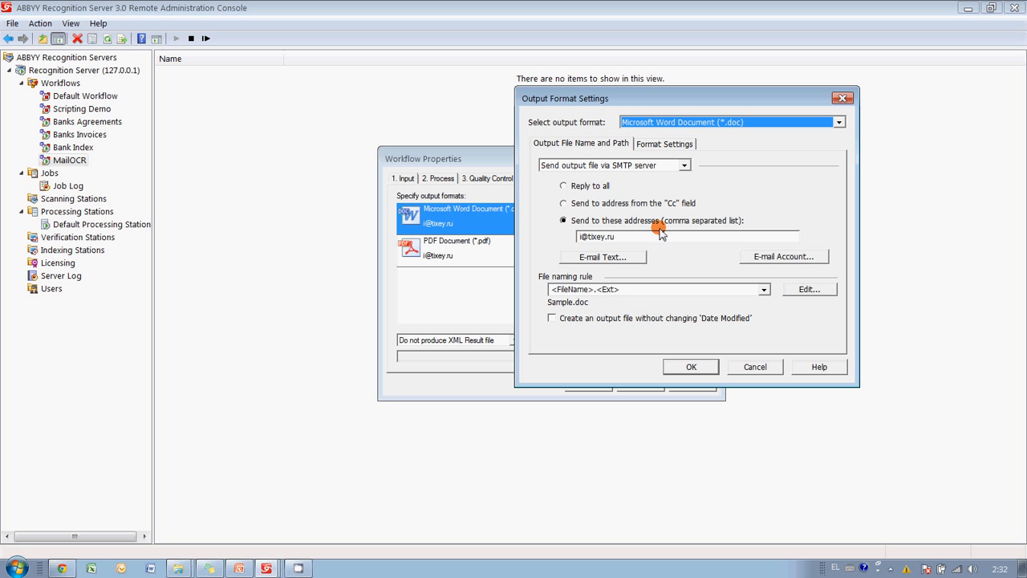
{"action": "left_click", "coordinate": [624, 237]}
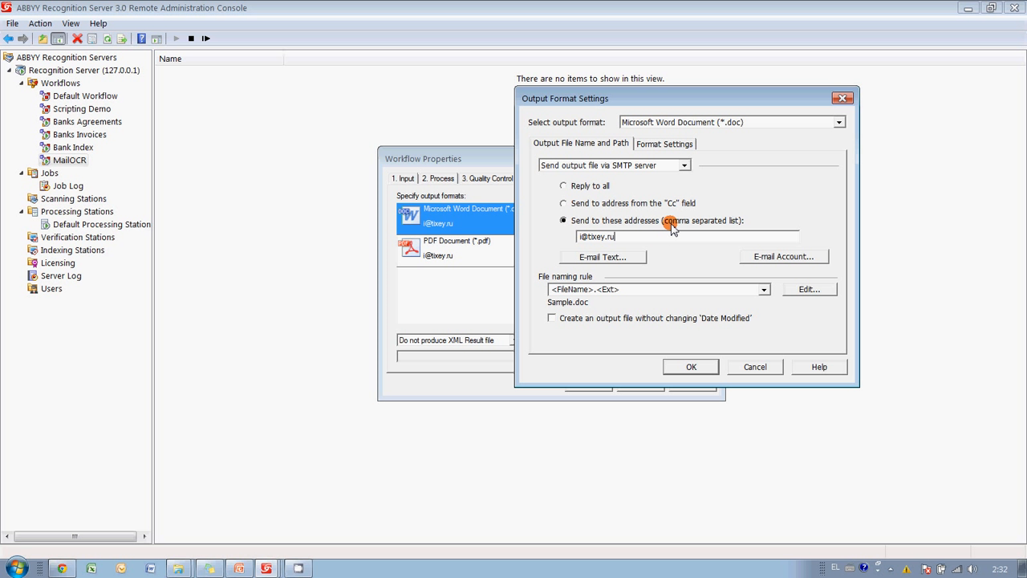
{"action": "left_click", "coordinate": [781, 259]}
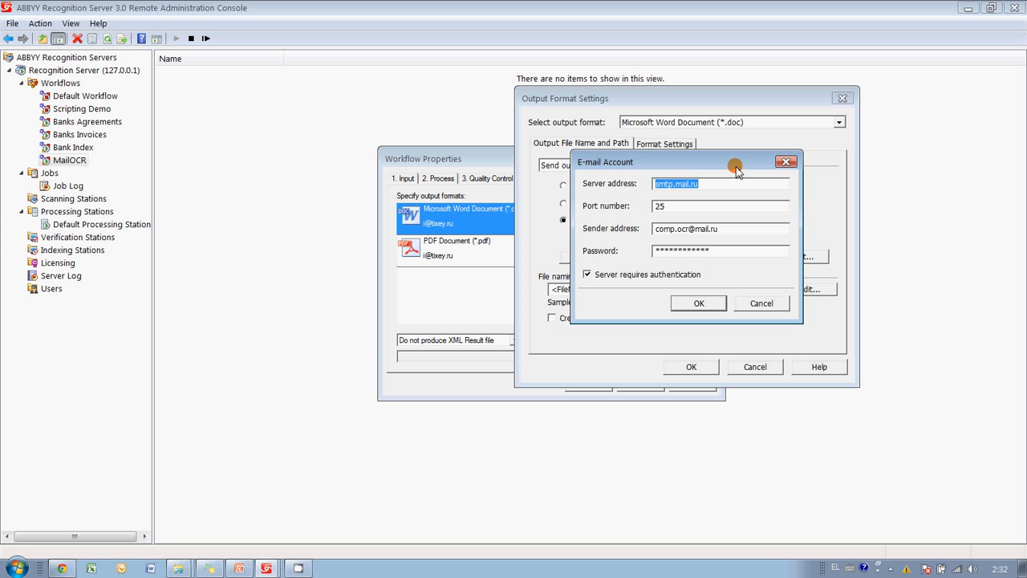
{"action": "left_click_drag", "start_coordinate": [715, 164], "coordinate": [756, 144]}
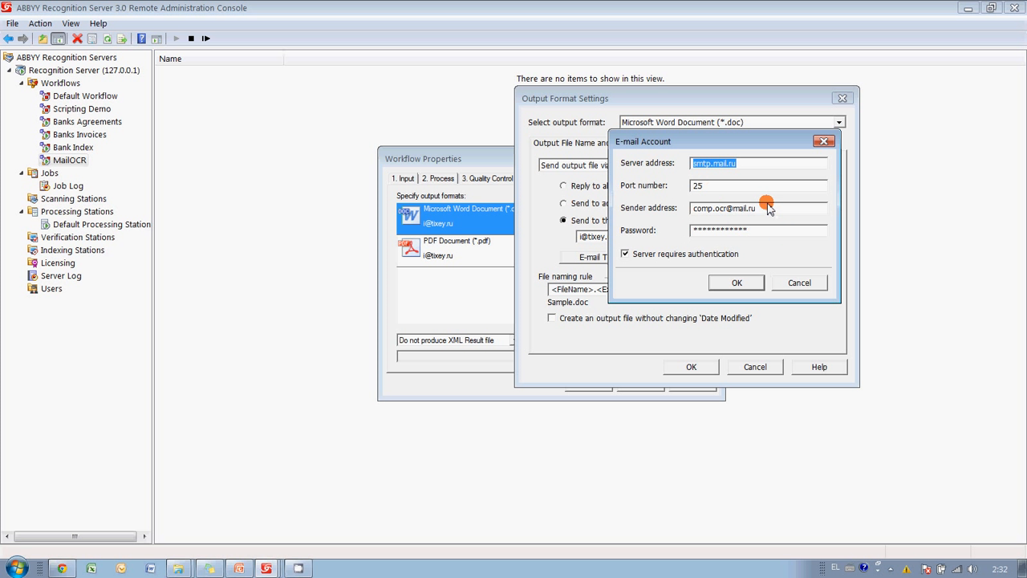
{"action": "left_click", "coordinate": [739, 284]}
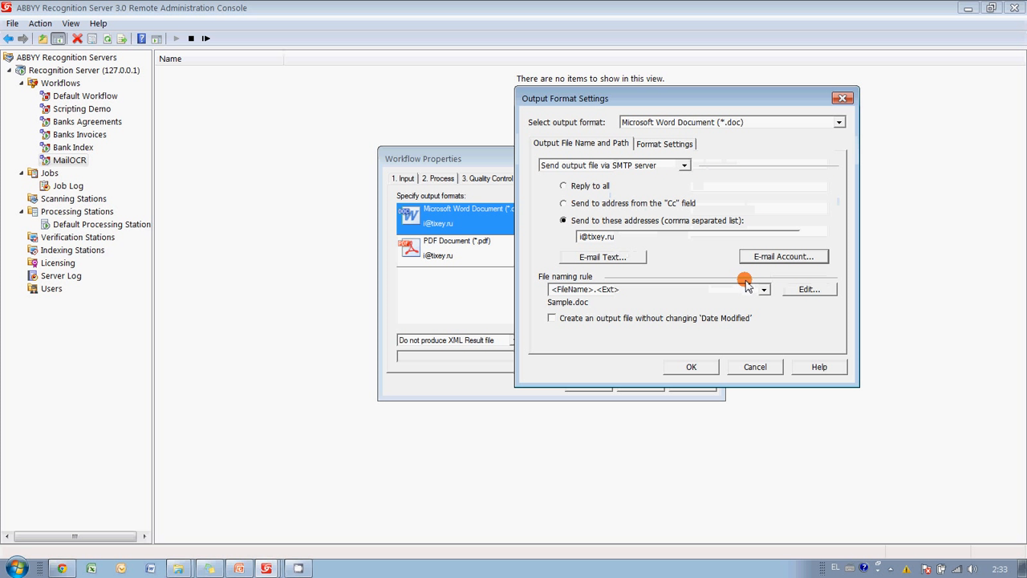
{"action": "left_click", "coordinate": [755, 366]}
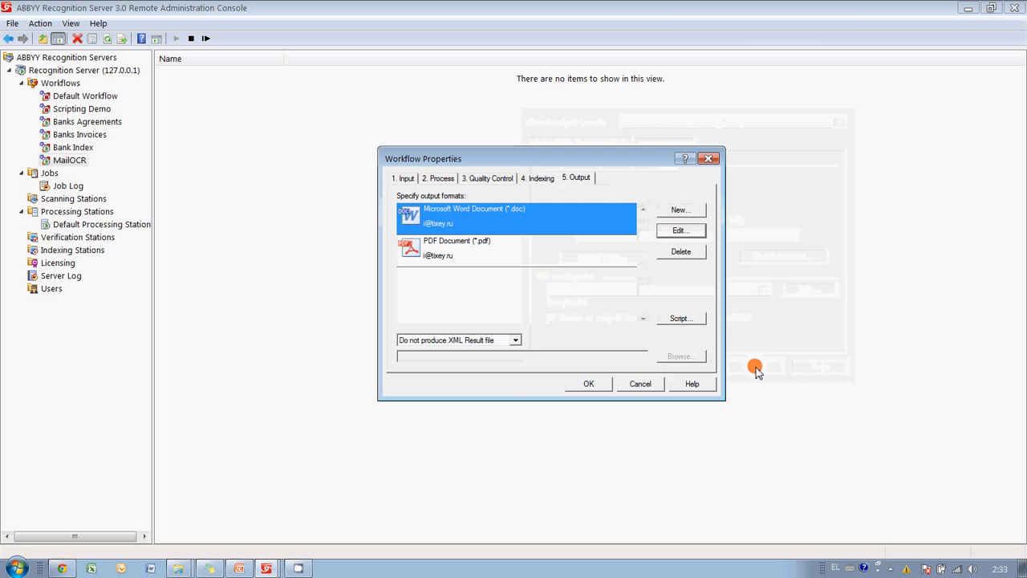
Step: Review the PDF output's SMTP delivery settings, close them unchanged, and accept the MailOCR workflow properties
{"action": "left_click", "coordinate": [517, 256]}
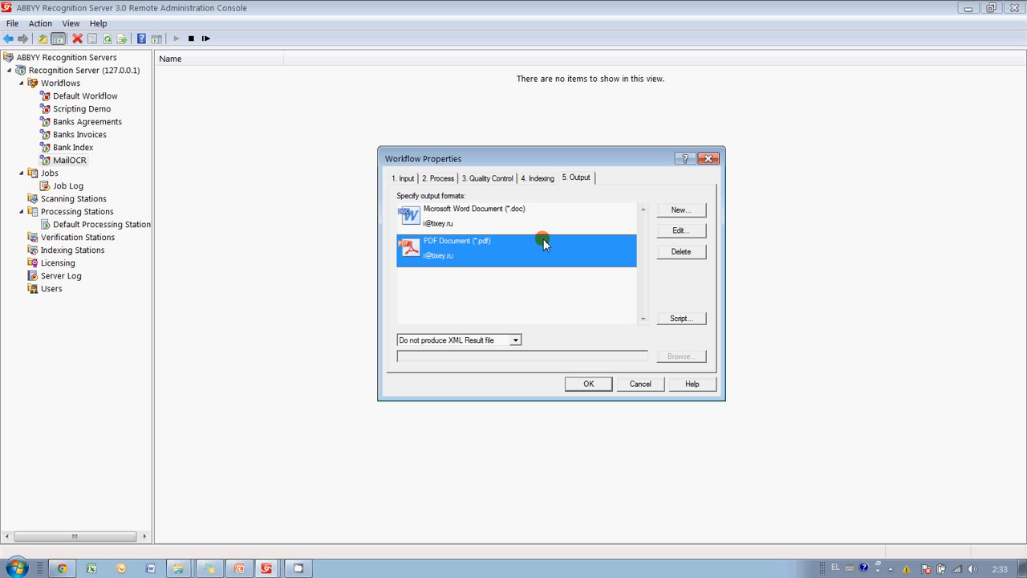
{"action": "left_click", "coordinate": [678, 232]}
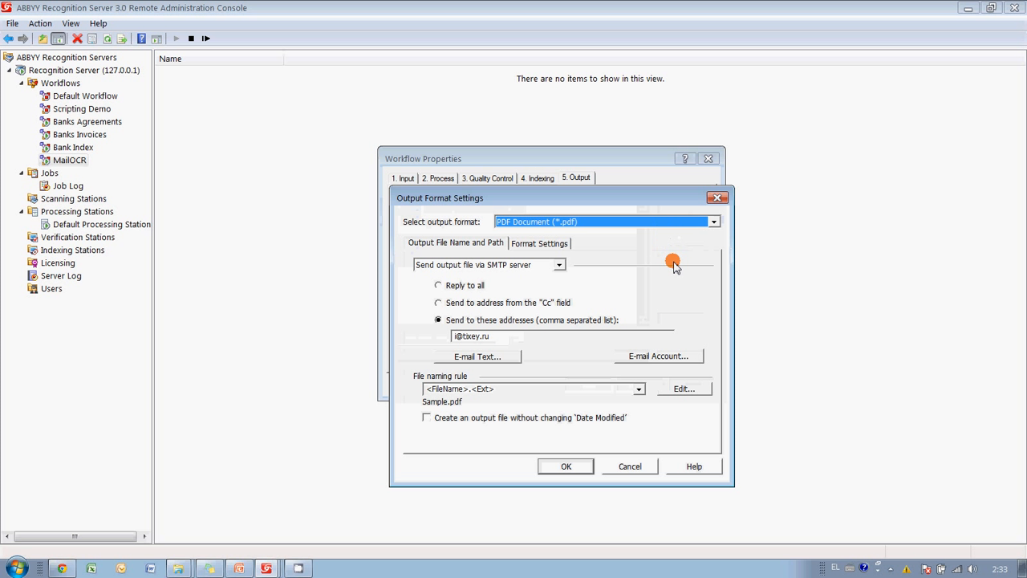
{"action": "left_click", "coordinate": [719, 198]}
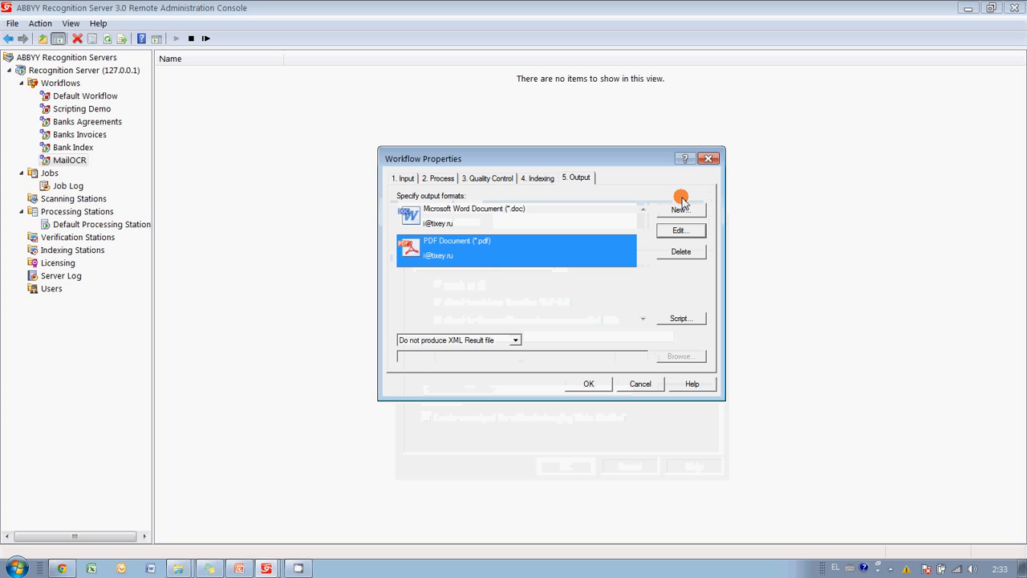
{"action": "left_click", "coordinate": [588, 382]}
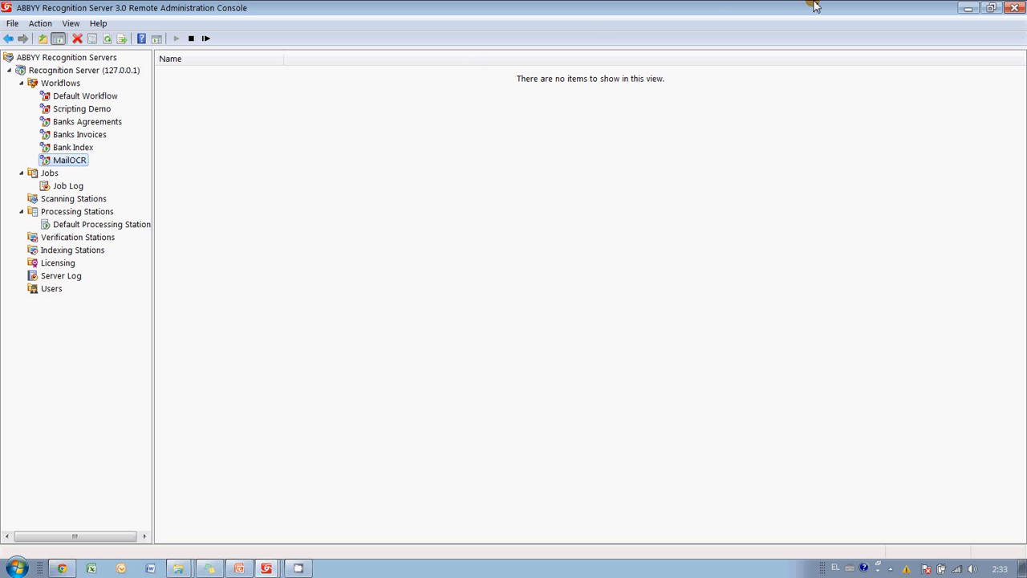
Step: Switch to the webmail in Google Chrome and start a new message addressed to the suggested OCR mailbox
{"action": "left_click", "coordinate": [969, 8]}
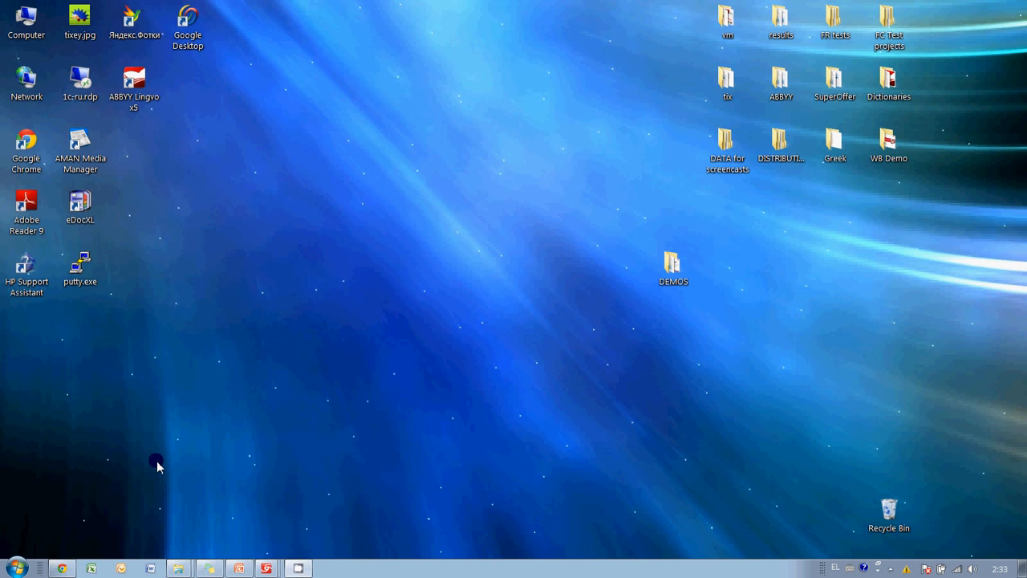
{"action": "left_click", "coordinate": [62, 568]}
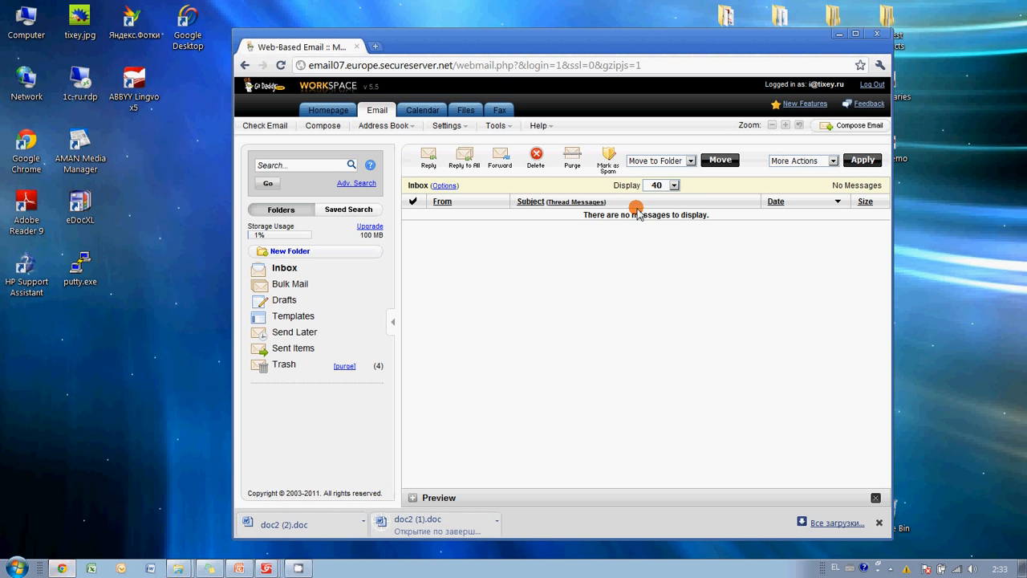
{"action": "left_click", "coordinate": [854, 34]}
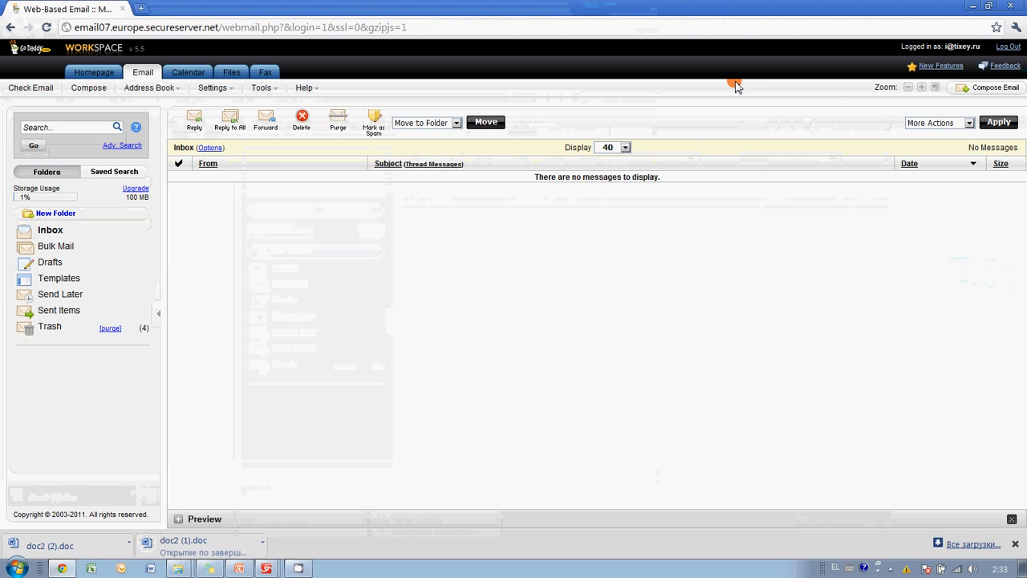
{"action": "left_click", "coordinate": [90, 89]}
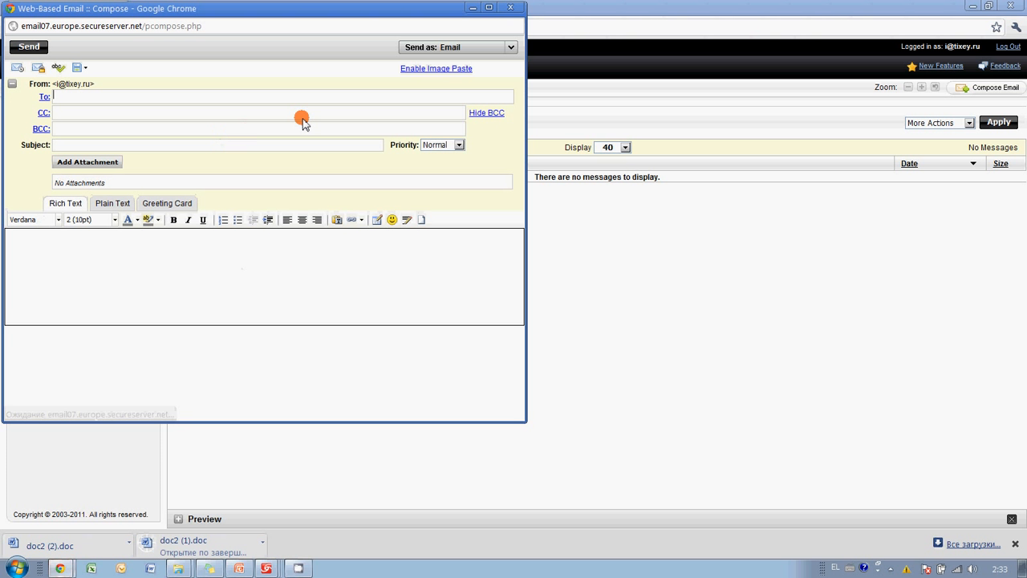
{"action": "left_click_drag", "start_coordinate": [341, 18], "coordinate": [602, 102]}
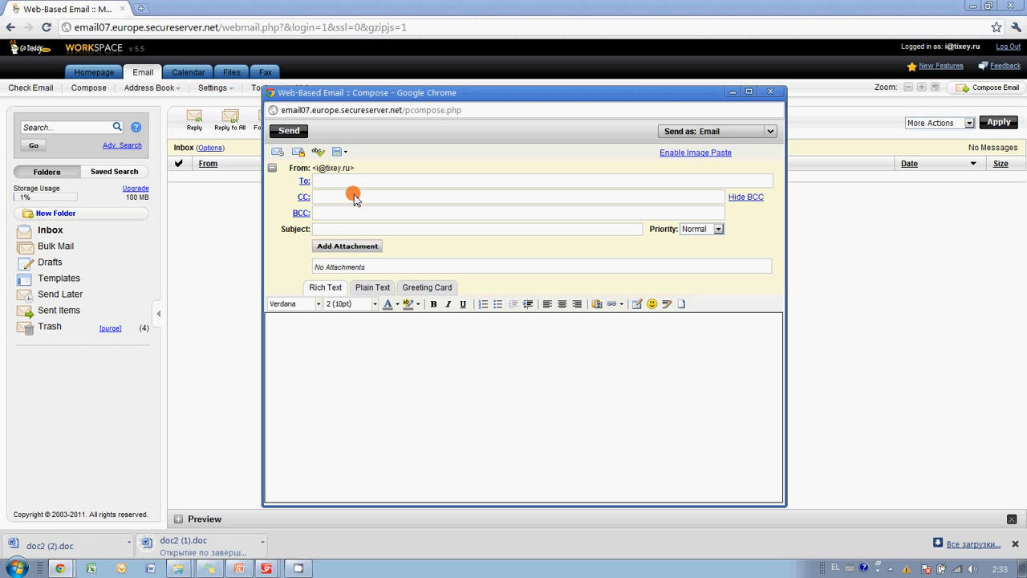
{"action": "type", "text": "co"}
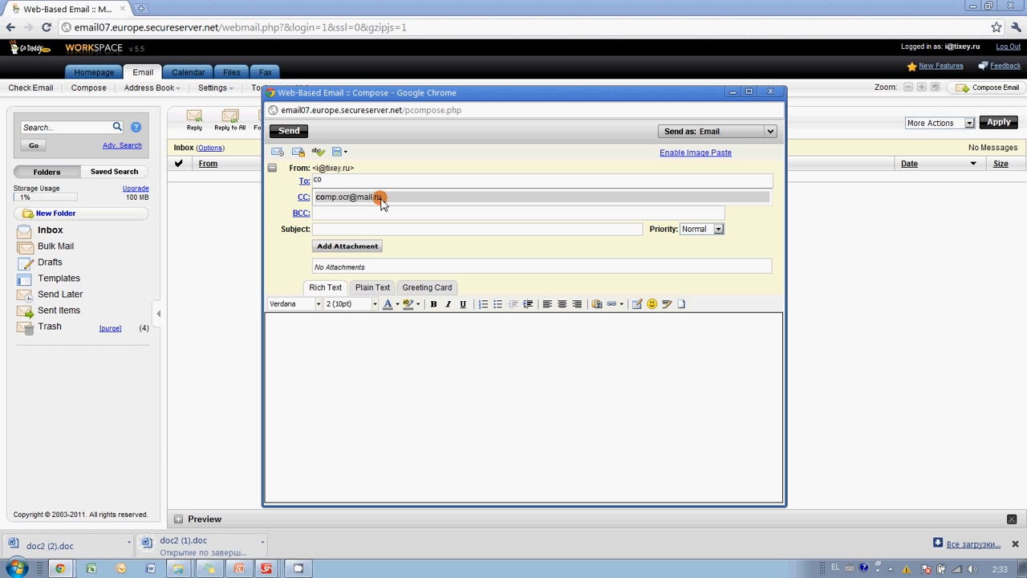
{"action": "left_click", "coordinate": [386, 201]}
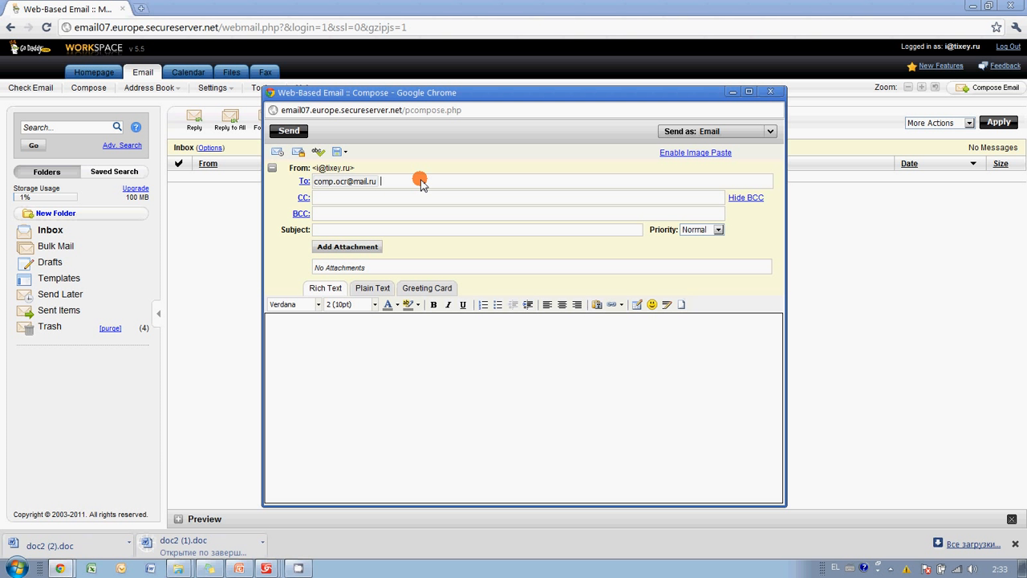
Step: Attach doc2.pdf from the Agreements initial_images folder and send the message without a subject
{"action": "left_click", "coordinate": [348, 247]}
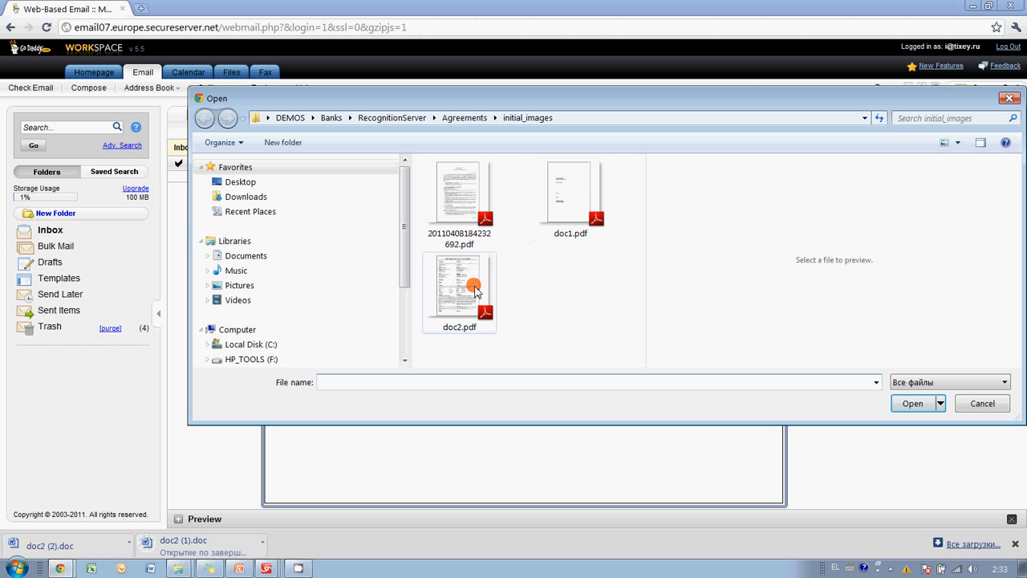
{"action": "left_click", "coordinate": [469, 285]}
{"action": "left_click", "coordinate": [912, 403]}
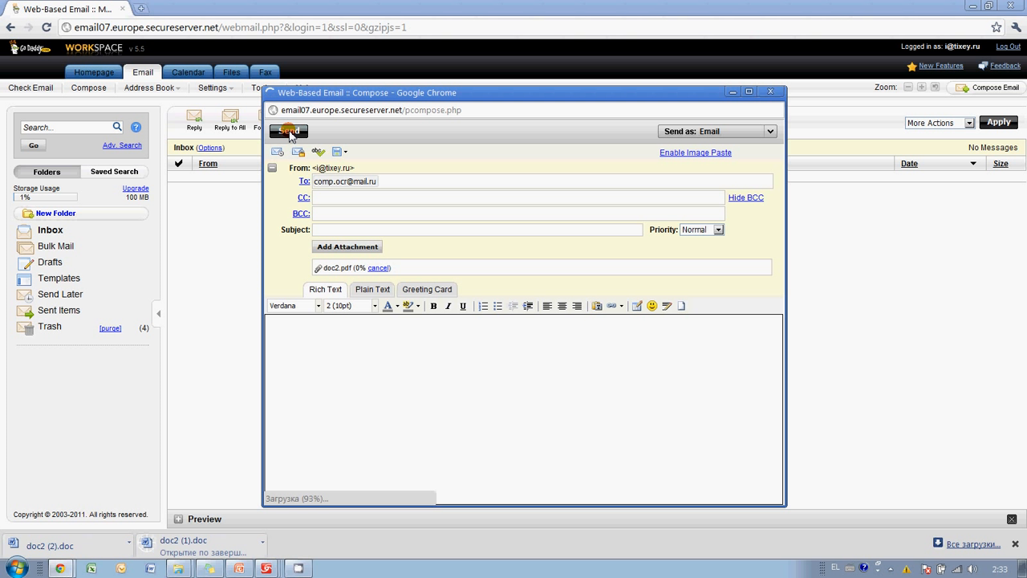
{"action": "left_click", "coordinate": [290, 132]}
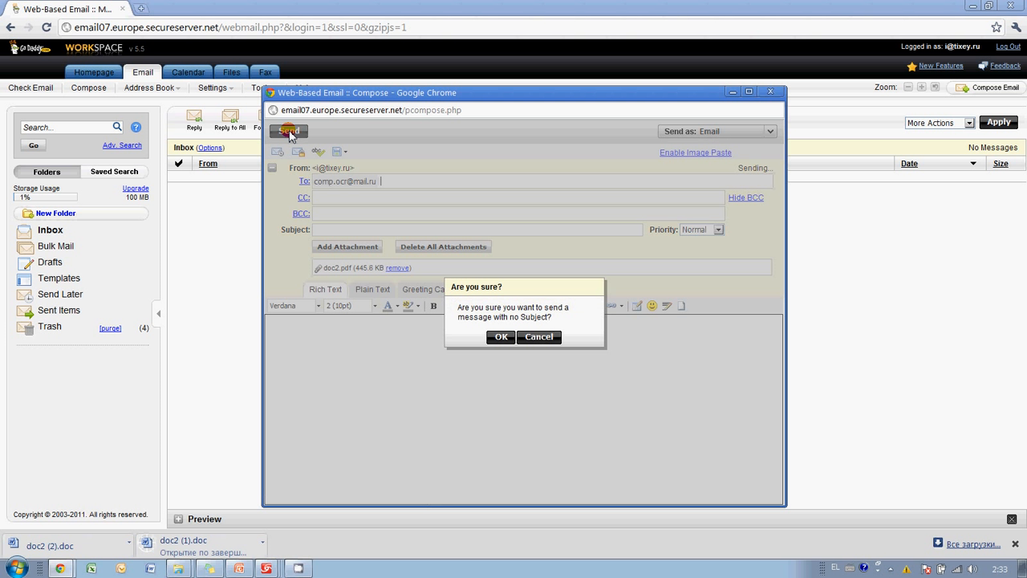
{"action": "left_click", "coordinate": [500, 337]}
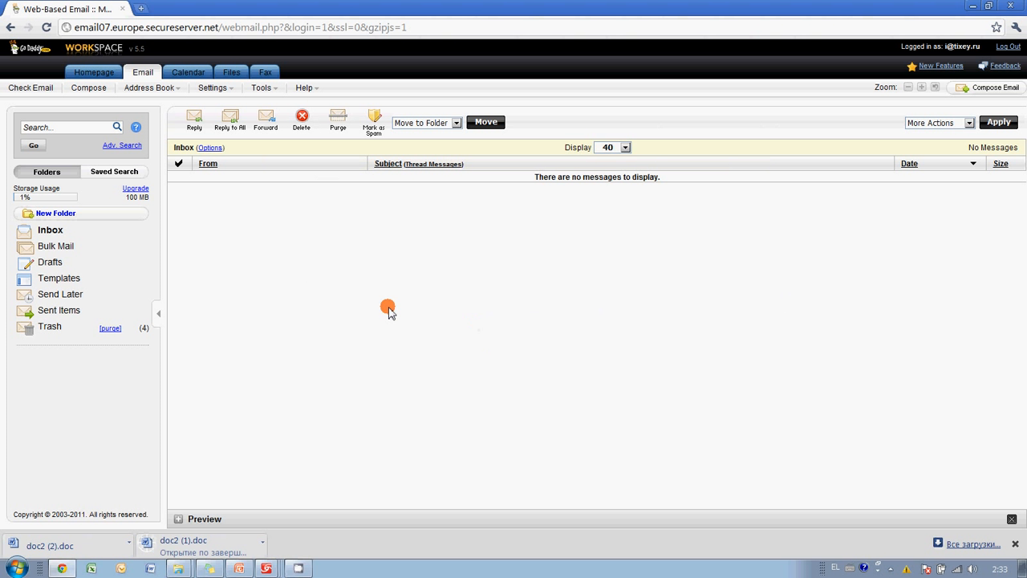
Step: Check the webmail inbox, and switch back to the ABBYY Recognition Server administration console with the Banks Agreements workflow selected
{"action": "left_click", "coordinate": [50, 230]}
{"action": "left_click", "coordinate": [973, 6]}
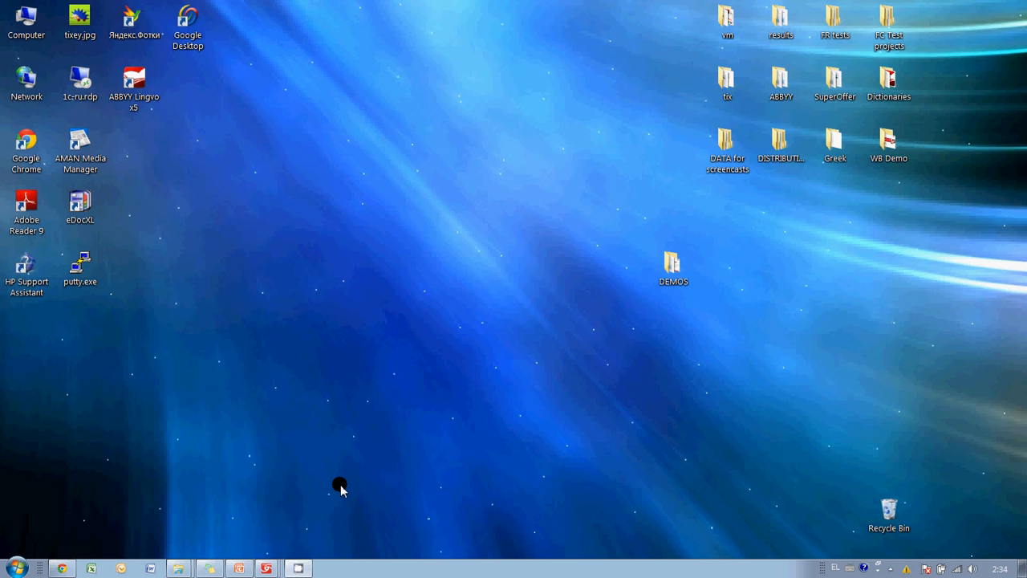
{"action": "left_click", "coordinate": [262, 569]}
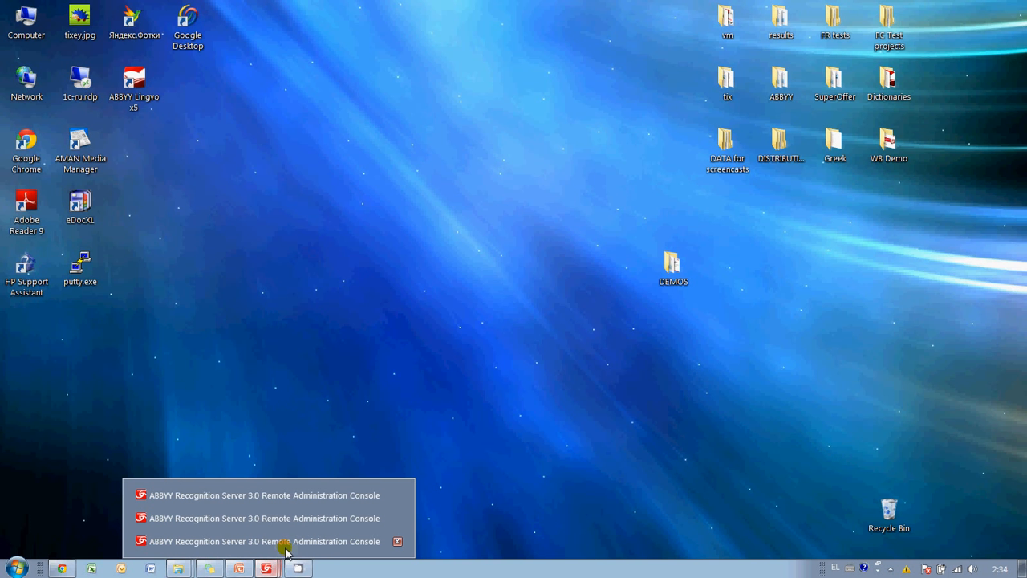
{"action": "left_click", "coordinate": [273, 518]}
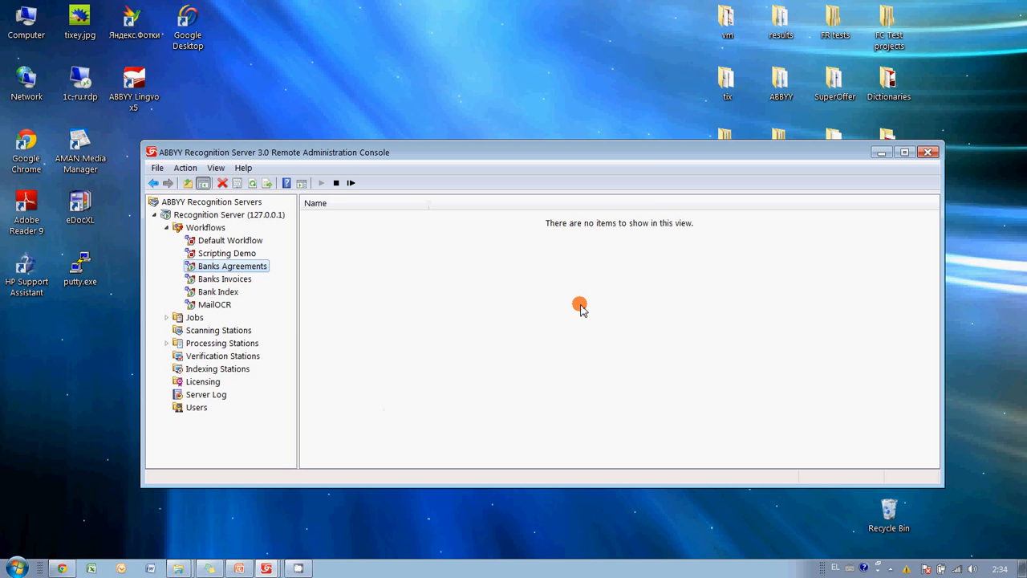
{"action": "left_click_drag", "start_coordinate": [653, 147], "coordinate": [662, 37]}
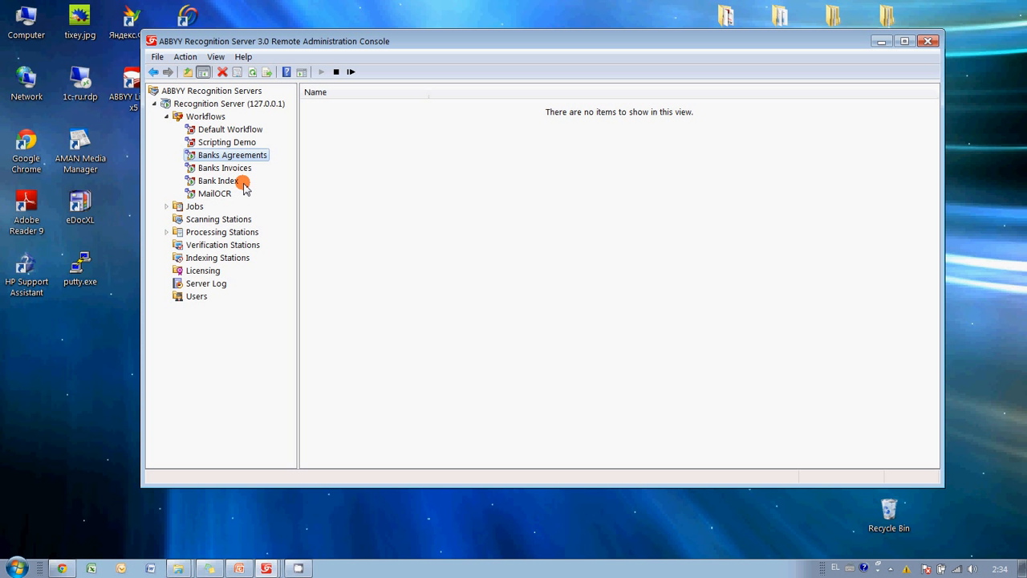
Step: Open the Bank Index workflow properties and review its shared-folder input and recognition processing settings
{"action": "left_click", "coordinate": [232, 182]}
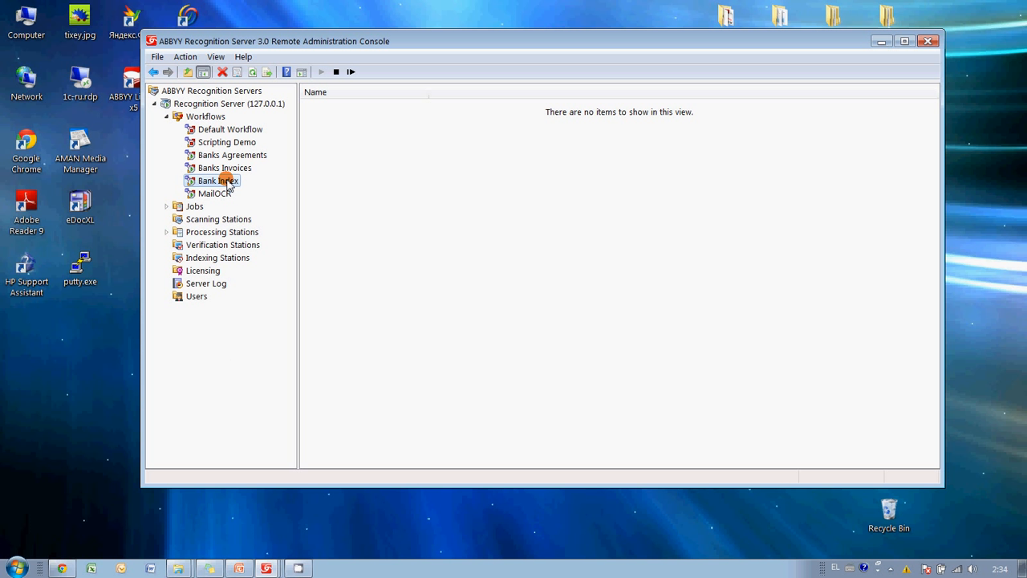
{"action": "right_click", "coordinate": [227, 181]}
{"action": "left_click", "coordinate": [268, 331]}
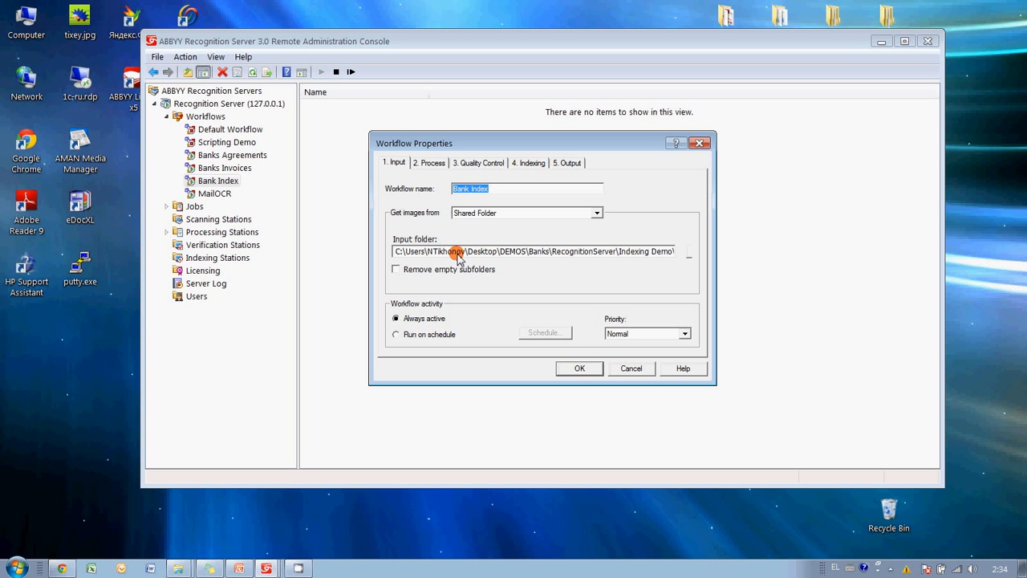
{"action": "left_click", "coordinate": [437, 164]}
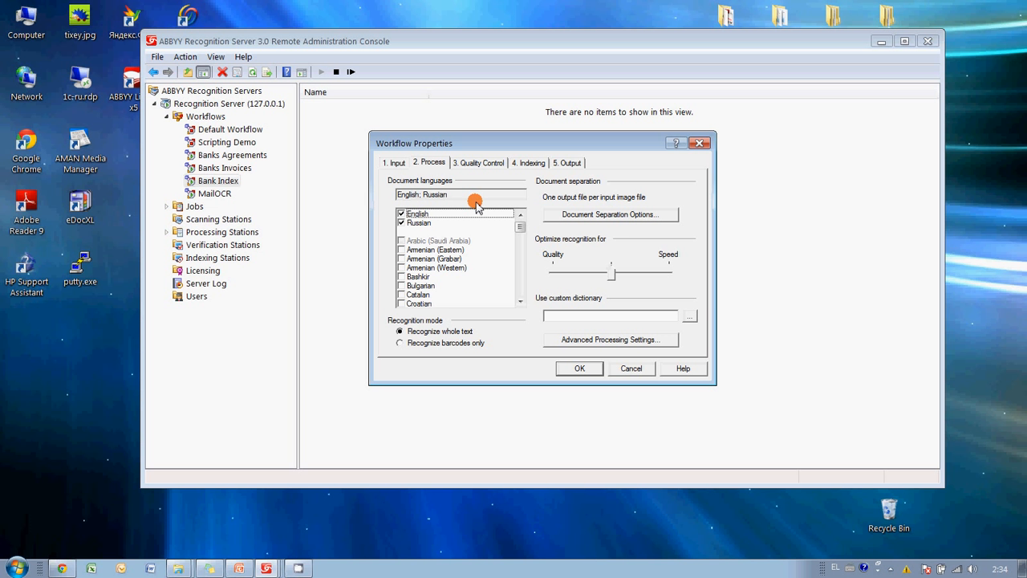
Step: Review the Bank Index workflow's indexing document types: Invoice, Loan agreement, Sales agreement and Service agreement
{"action": "left_click", "coordinate": [529, 163]}
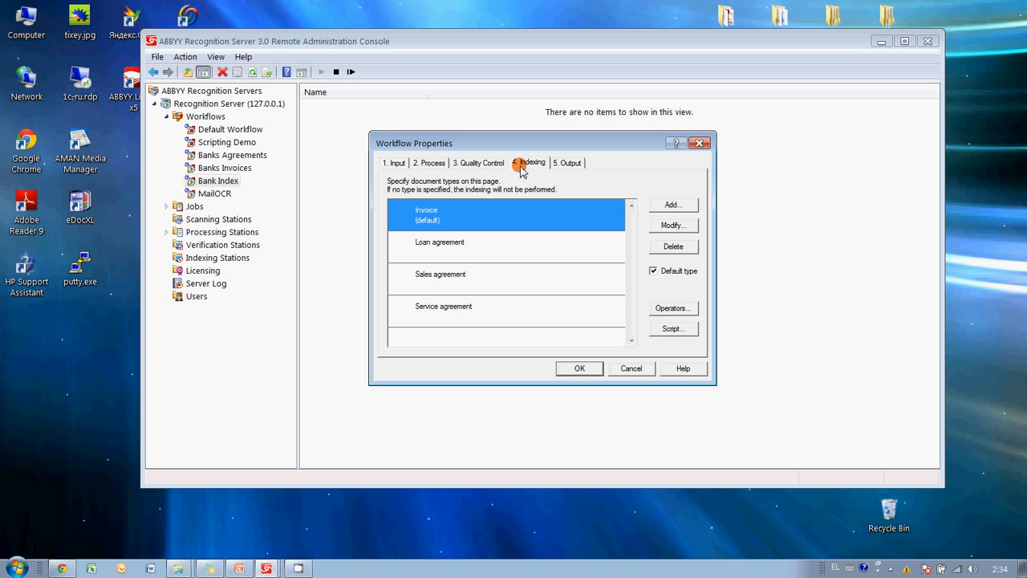
{"action": "left_click", "coordinate": [504, 252]}
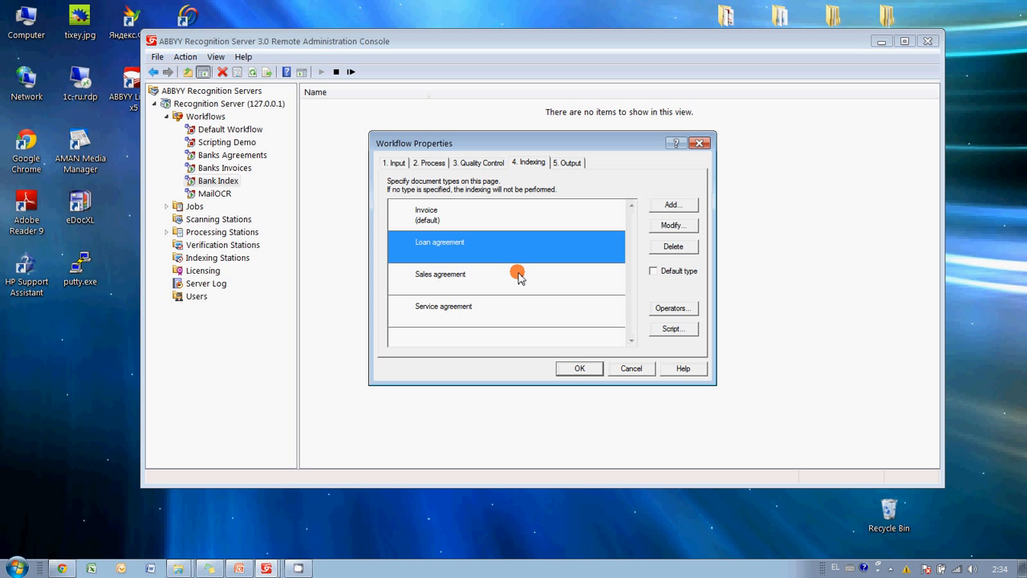
{"action": "left_click", "coordinate": [511, 219]}
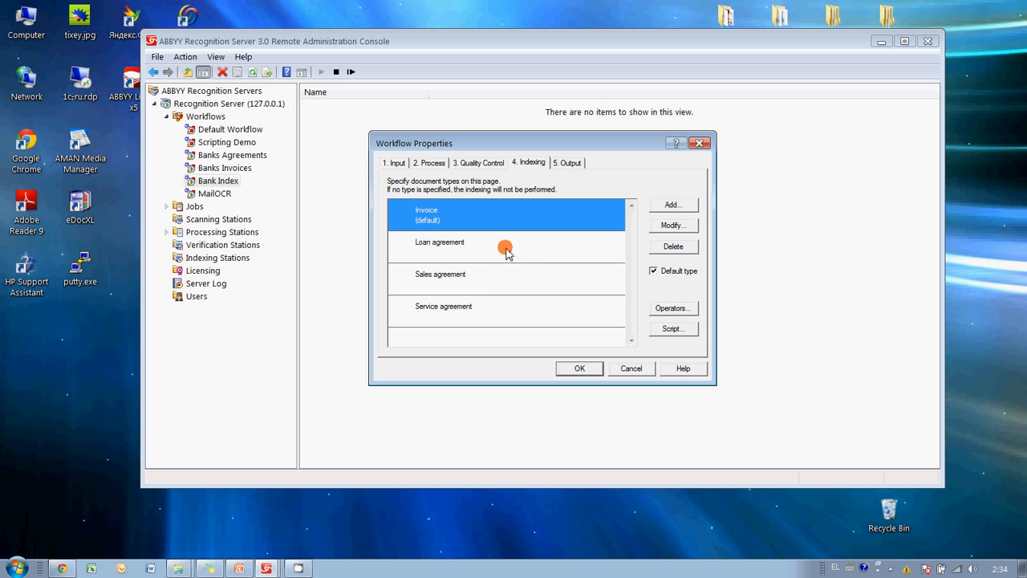
{"action": "left_click", "coordinate": [505, 250]}
{"action": "left_click", "coordinate": [509, 288]}
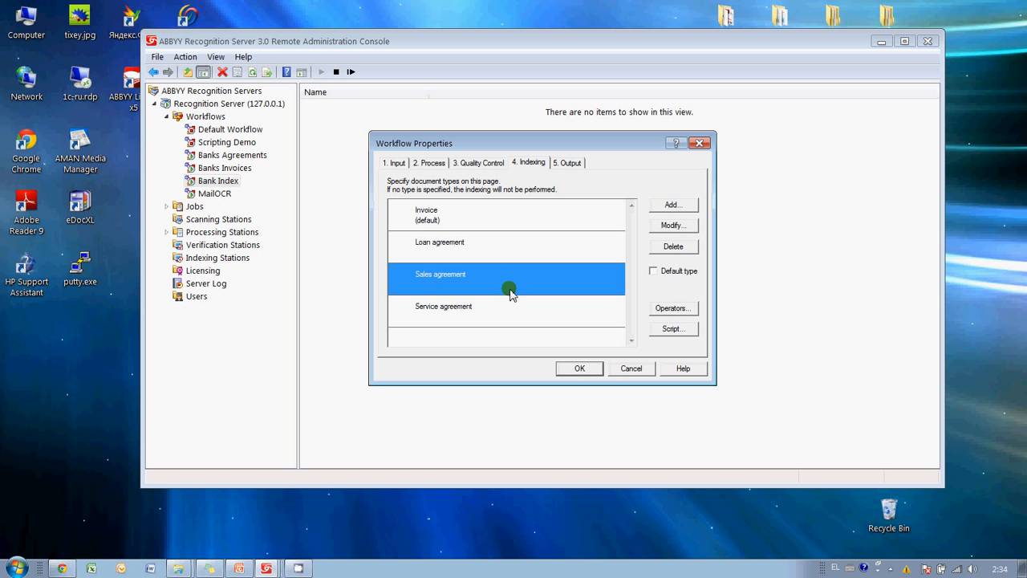
{"action": "left_click", "coordinate": [513, 310]}
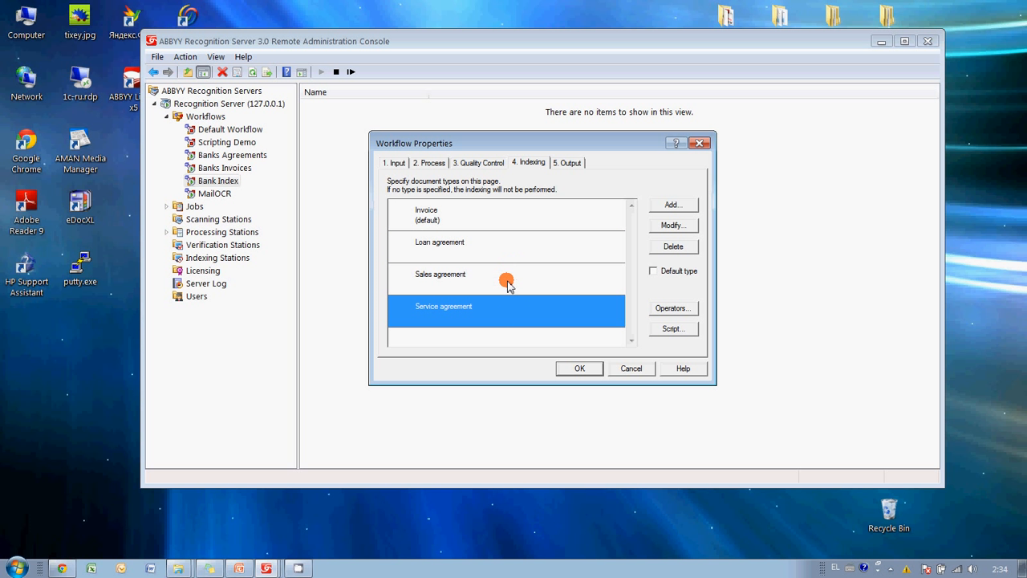
Step: Examine the document attributes of the Sales agreement type and cancel out of its settings
{"action": "left_click", "coordinate": [507, 279]}
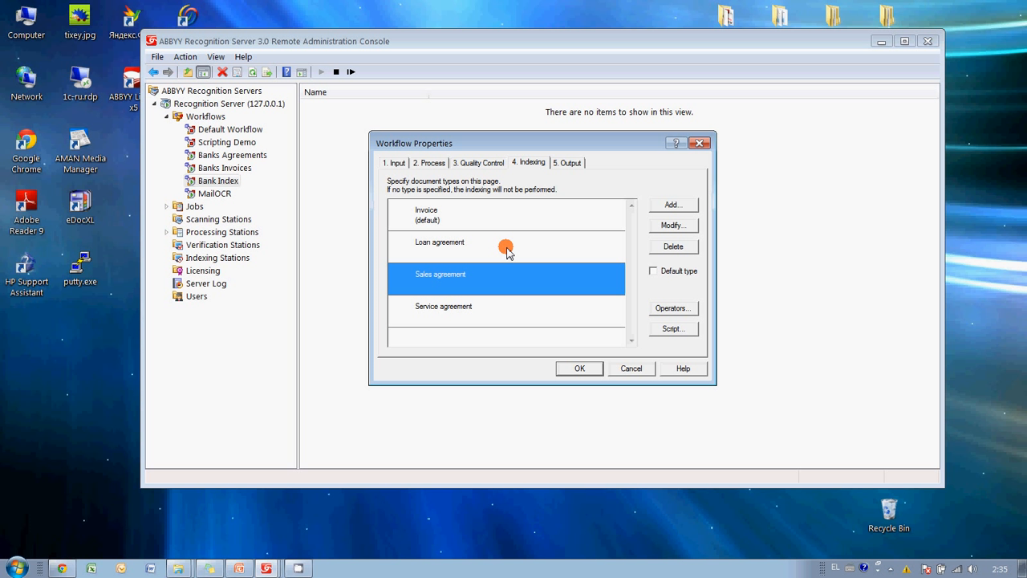
{"action": "left_click", "coordinate": [683, 229]}
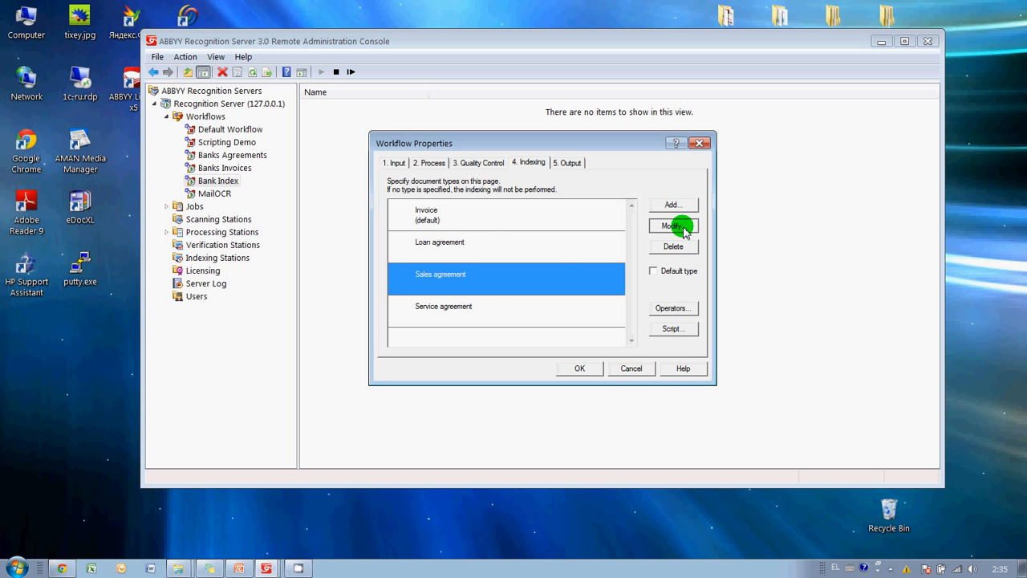
{"action": "left_click_drag", "start_coordinate": [625, 184], "coordinate": [767, 164]}
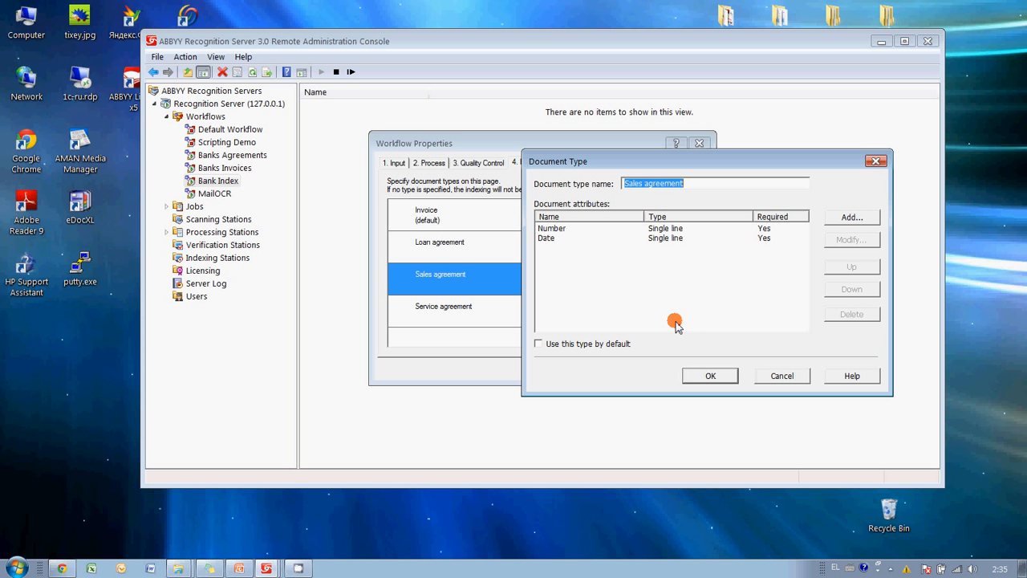
{"action": "left_click", "coordinate": [780, 376]}
Step: Examine the document attributes of the Loan agreement type and close its settings without changes
{"action": "left_click", "coordinate": [449, 205]}
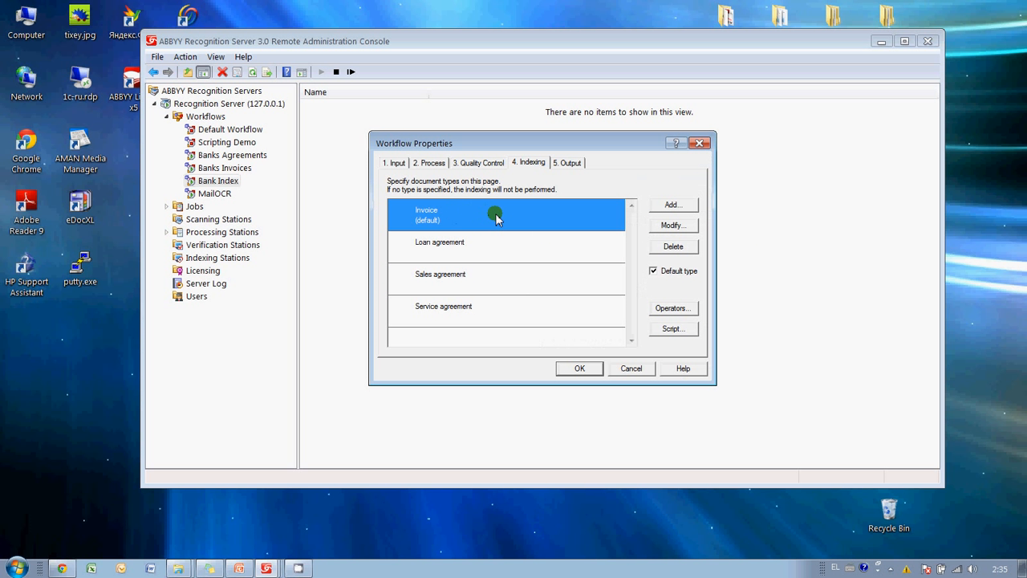
{"action": "left_click", "coordinate": [474, 245]}
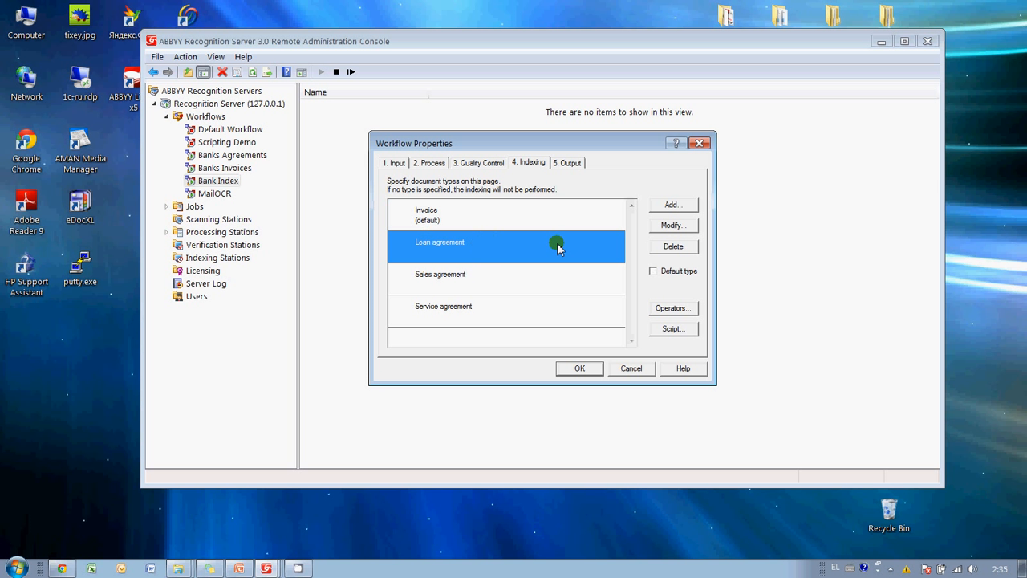
{"action": "left_click", "coordinate": [681, 227]}
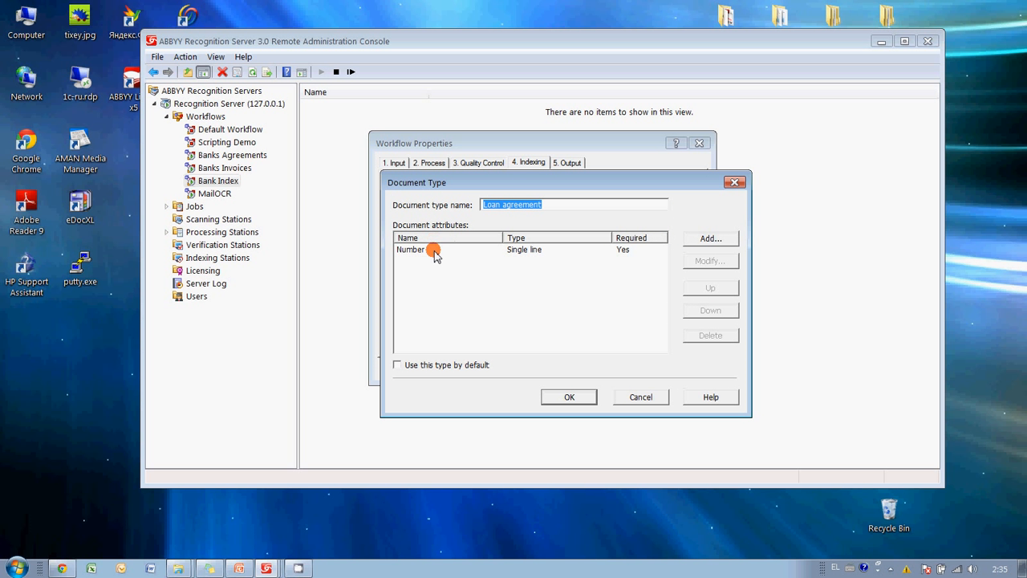
{"action": "left_click", "coordinate": [734, 182]}
Step: Review the Bank Index workflow's output script in an enlarged script editor and cancel out of the workflow properties
{"action": "left_click", "coordinate": [565, 163]}
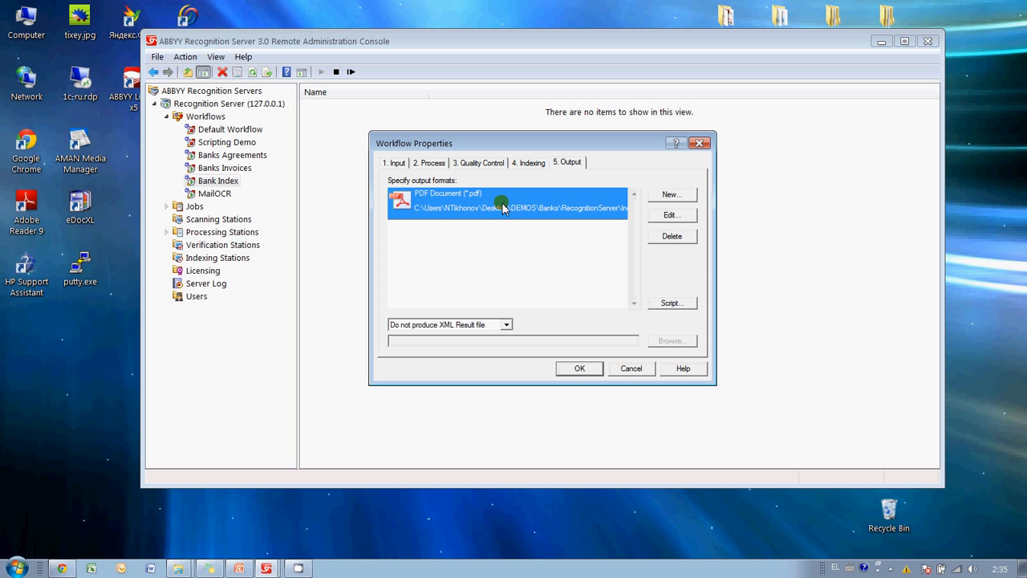
{"action": "left_click", "coordinate": [672, 303]}
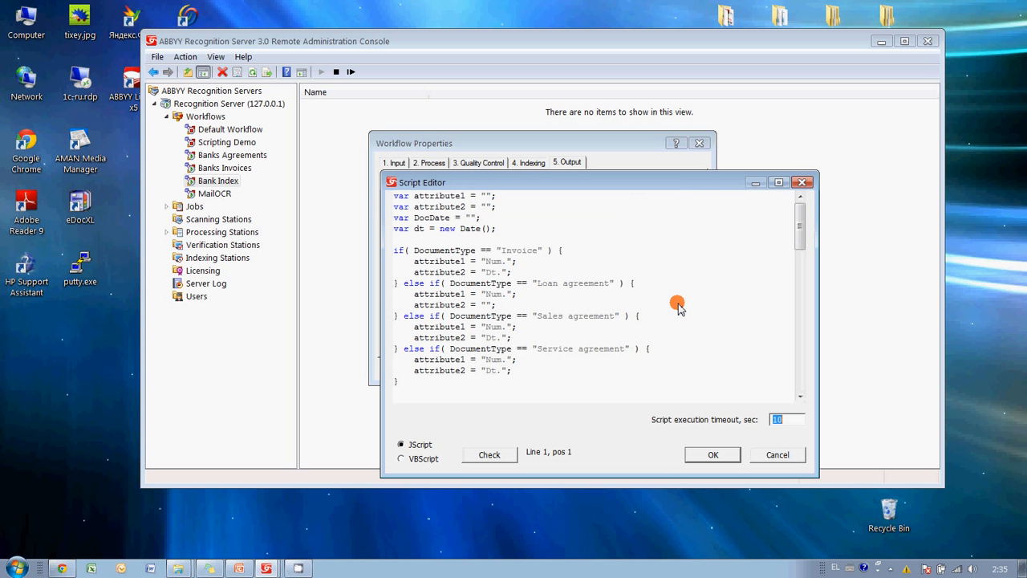
{"action": "left_click_drag", "start_coordinate": [701, 172], "coordinate": [679, 69]}
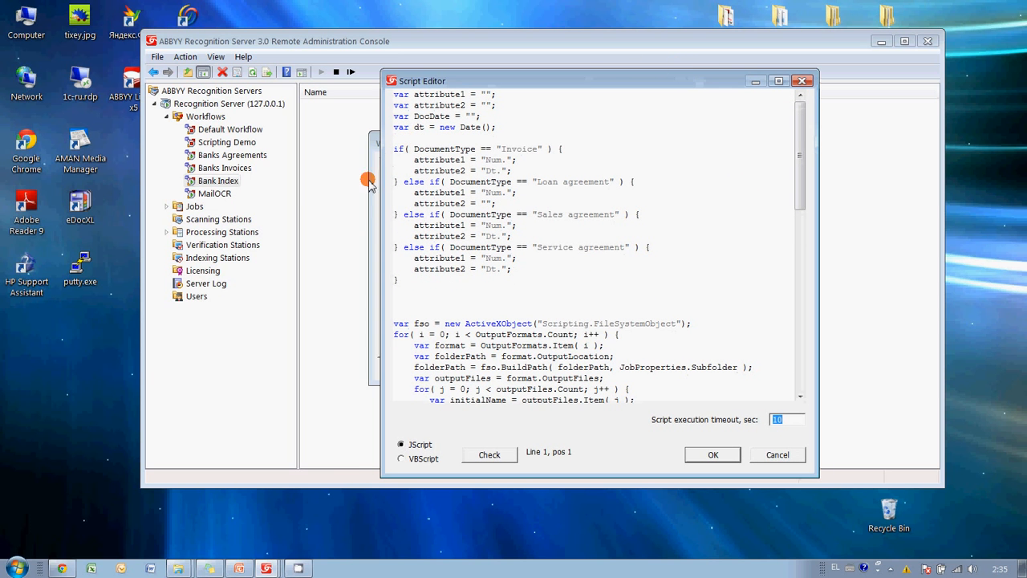
{"action": "left_click_drag", "start_coordinate": [369, 183], "coordinate": [214, 193]}
{"action": "left_click", "coordinate": [319, 196]}
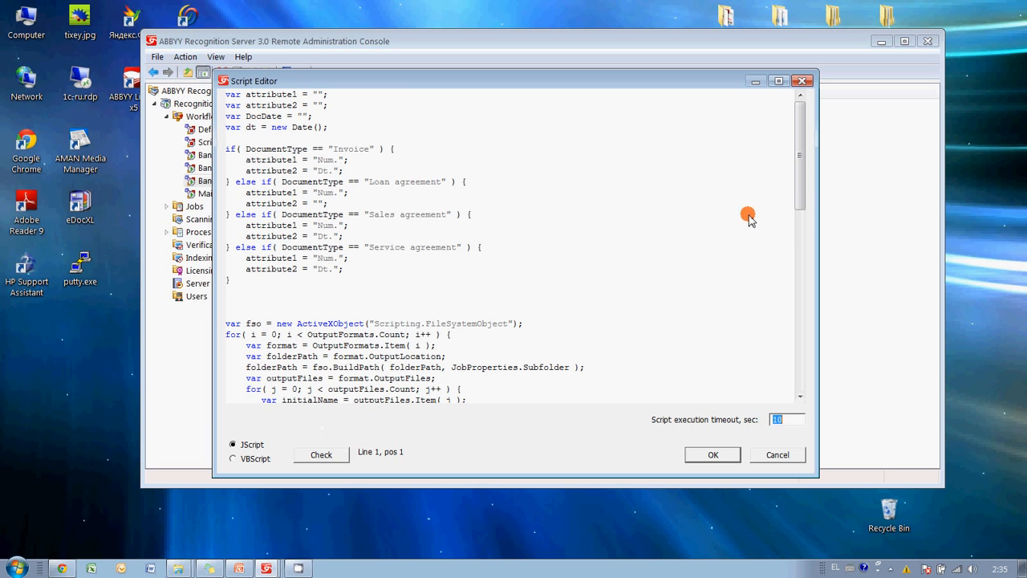
{"action": "mouse_move", "coordinate": [804, 185]}
{"action": "left_mouse_down"}
{"action": "mouse_move", "coordinate": [796, 241]}
{"action": "mouse_move", "coordinate": [800, 172]}
{"action": "mouse_move", "coordinate": [802, 183]}
{"action": "left_mouse_up"}
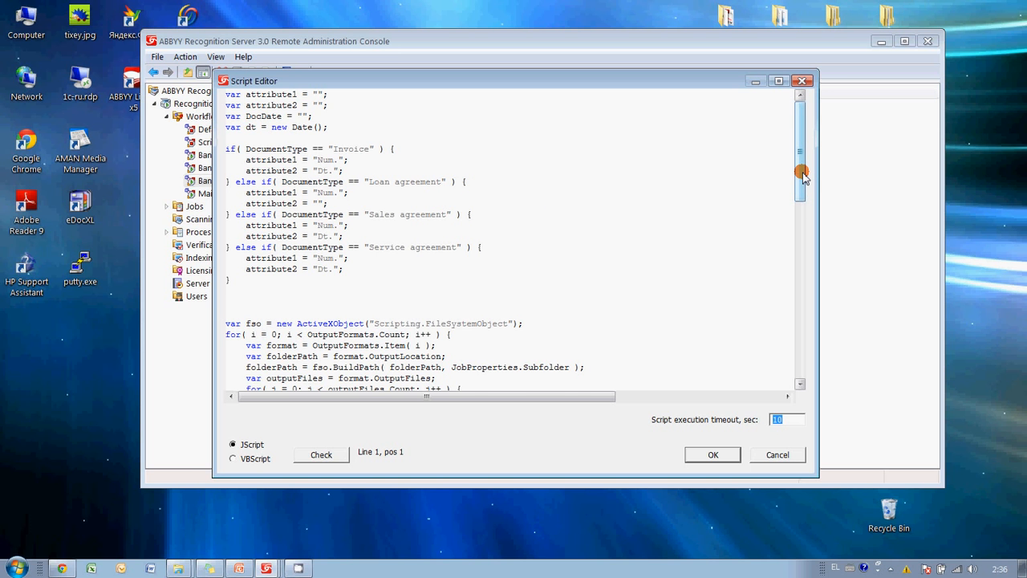
{"action": "left_click_drag", "start_coordinate": [802, 177], "coordinate": [800, 246]}
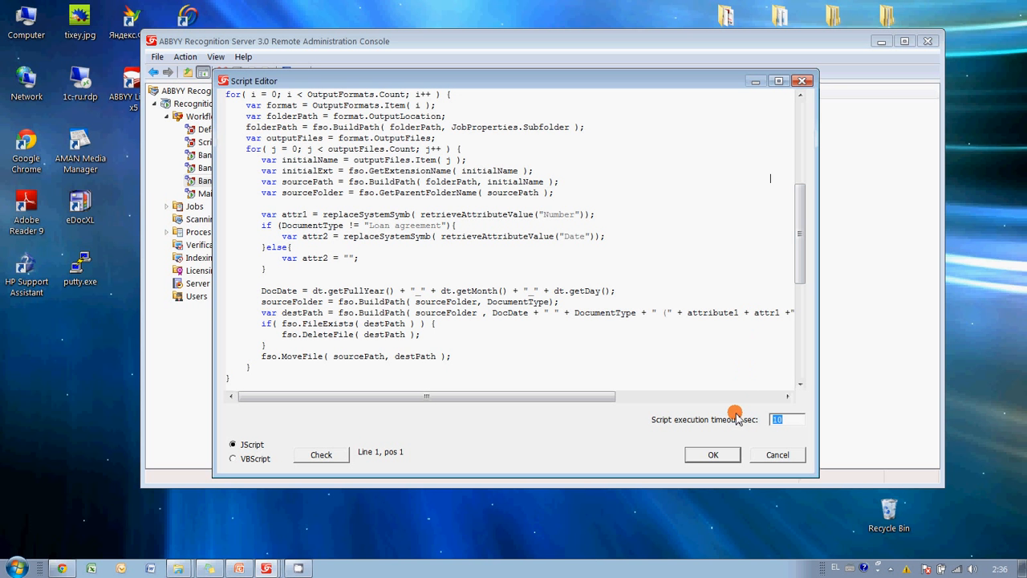
{"action": "left_click", "coordinate": [713, 455]}
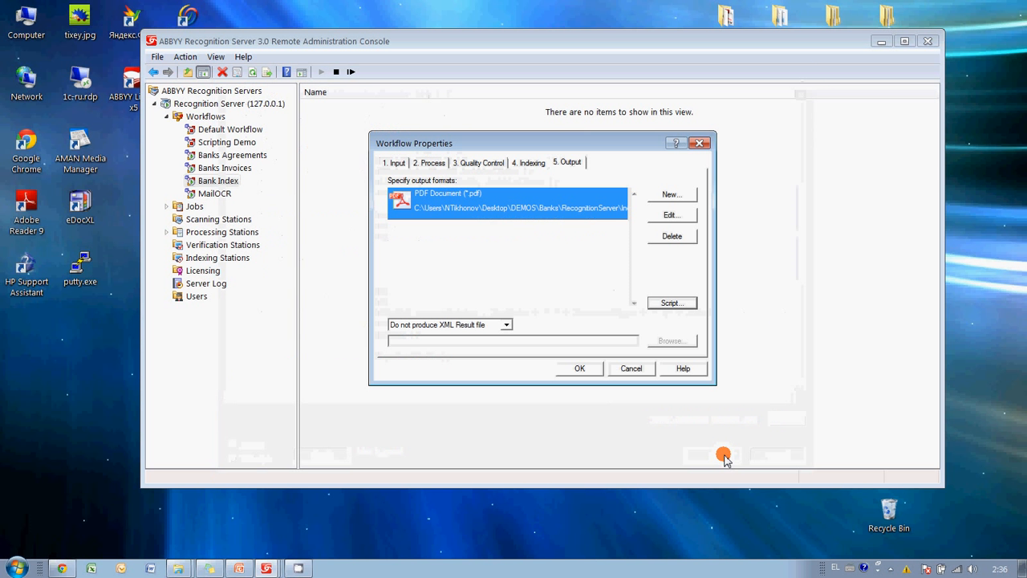
{"action": "left_click", "coordinate": [646, 370]}
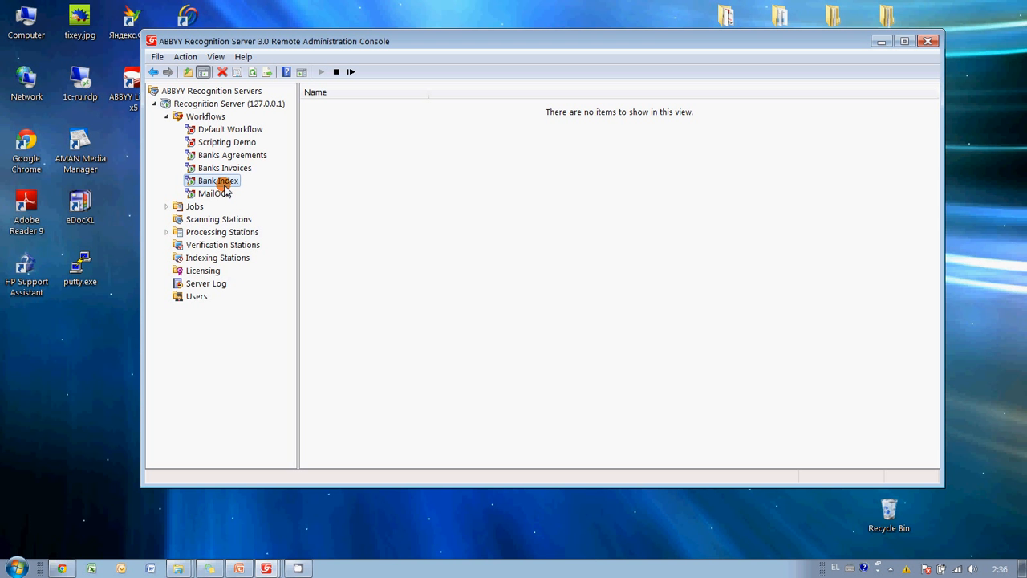
Step: Minimize the administration console and bring the Indexing Demo folder window to the middle of the desktop
{"action": "left_click", "coordinate": [881, 41]}
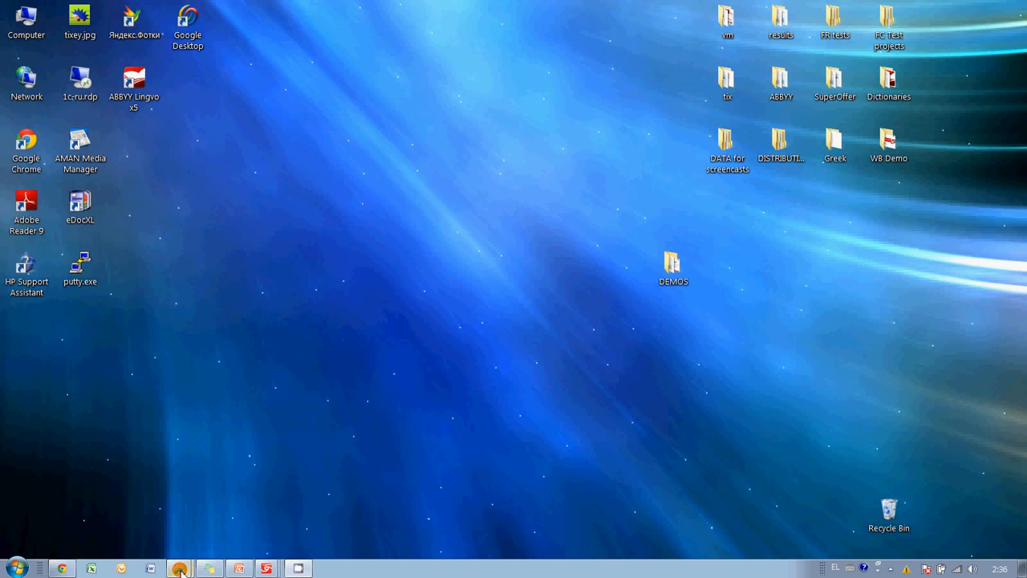
{"action": "mouse_move", "coordinate": [179, 568]}
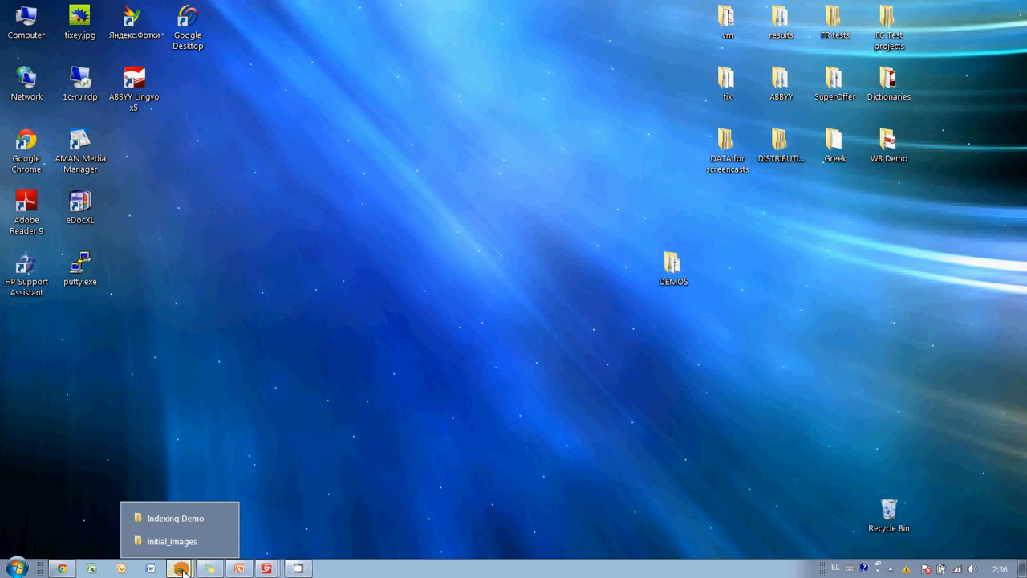
{"action": "left_click", "coordinate": [188, 518]}
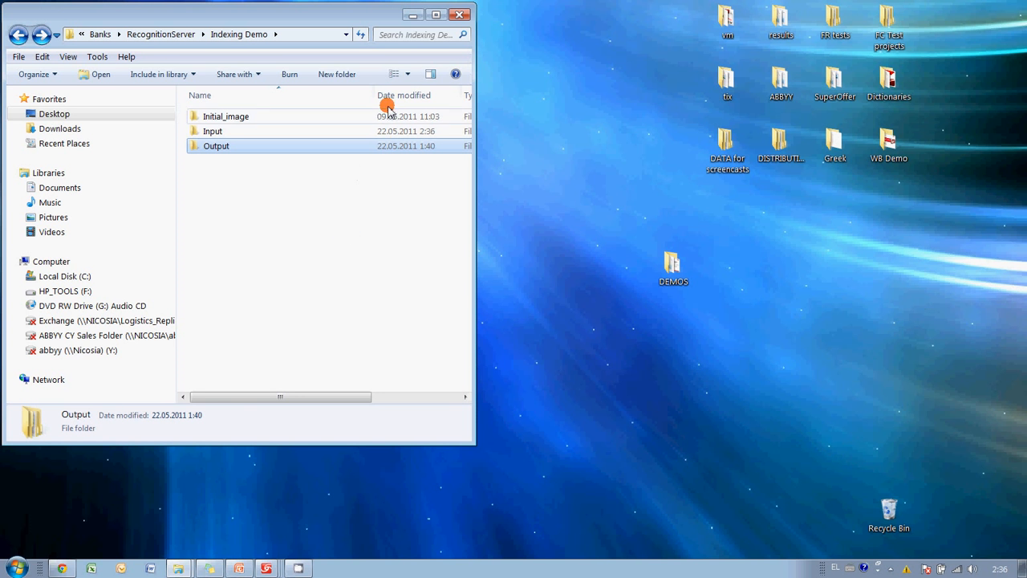
{"action": "left_click_drag", "start_coordinate": [361, 12], "coordinate": [600, 55]}
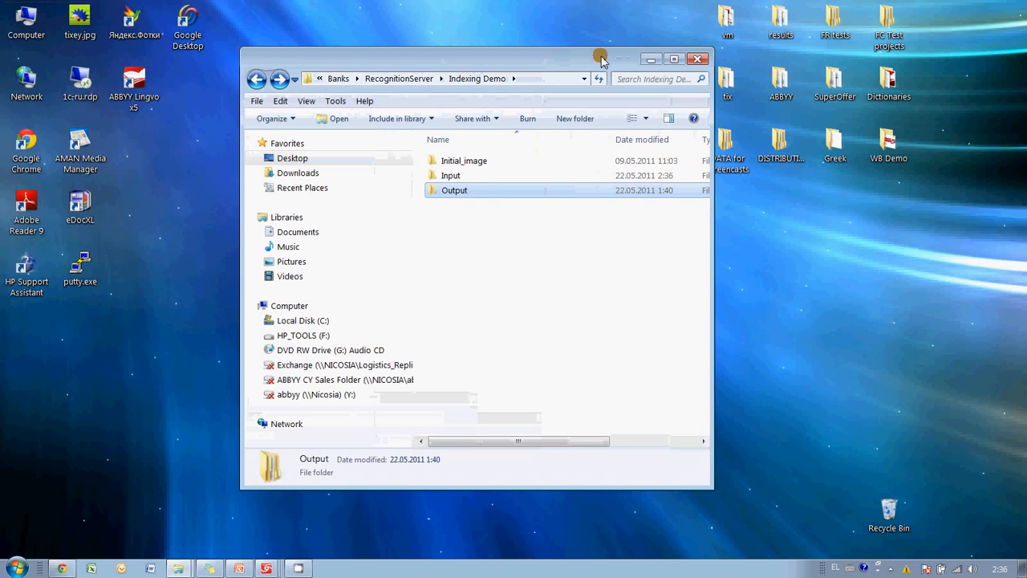
Step: Copy all five sample documents from the Initial_image folder into the Input folder of Indexing Demo
{"action": "double_click", "coordinate": [458, 161]}
{"action": "left_click_drag", "start_coordinate": [532, 273], "coordinate": [472, 180]}
{"action": "right_click", "coordinate": [467, 164]}
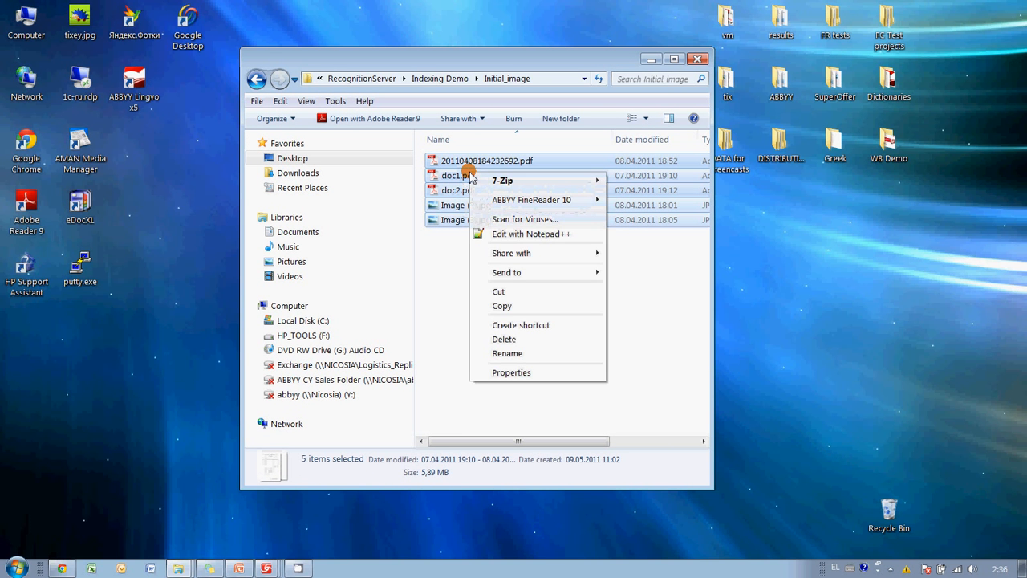
{"action": "left_click", "coordinate": [513, 305]}
{"action": "key", "text": "BackSpace"}
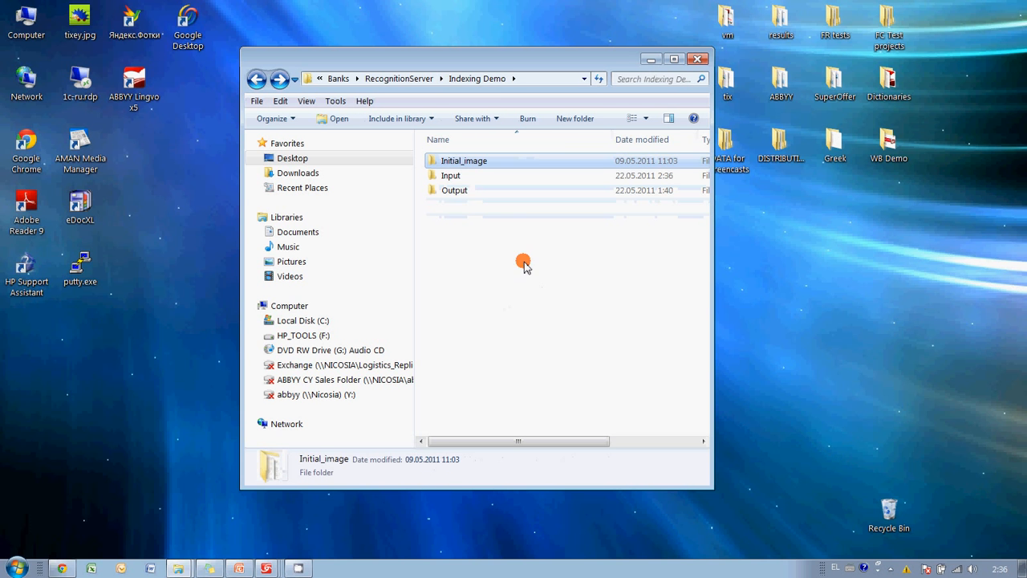
{"action": "double_click", "coordinate": [457, 170]}
{"action": "right_click", "coordinate": [468, 222]}
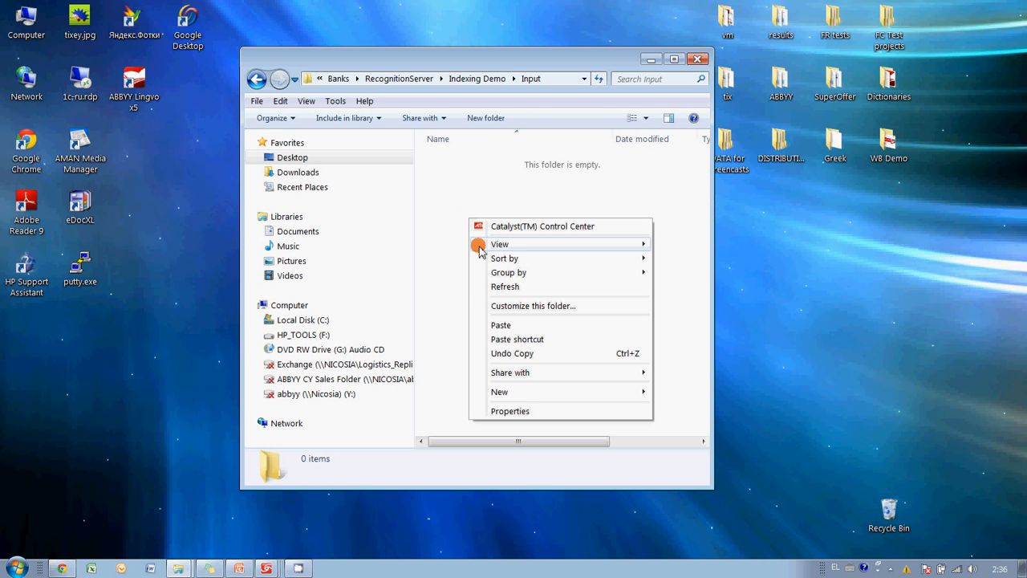
{"action": "left_click", "coordinate": [502, 325]}
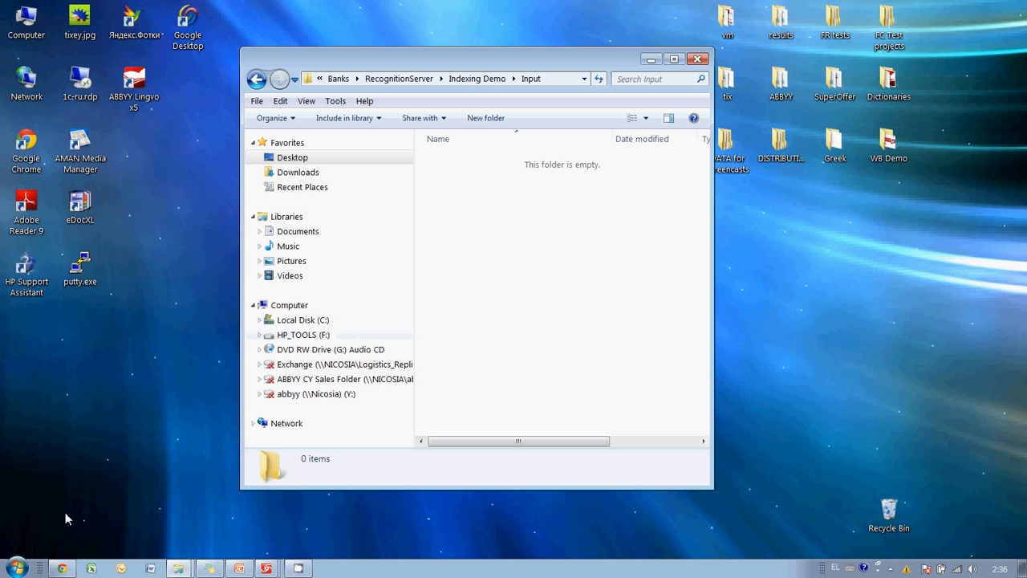
Step: In the Indexing Station, index the consulting services contract as Service agreement with number №_ and date 2011, and accept it
{"action": "left_click", "coordinate": [18, 568]}
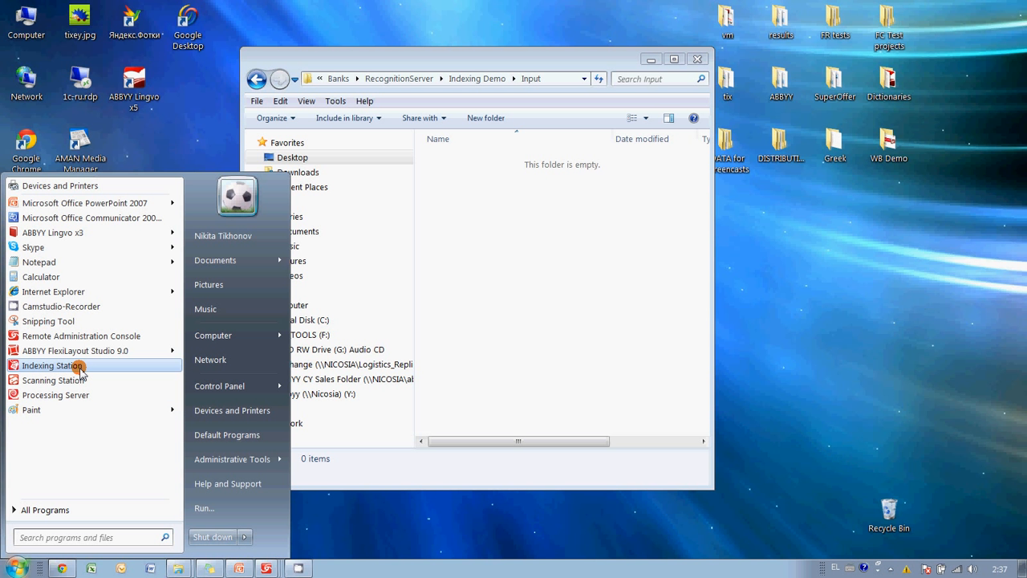
{"action": "left_click", "coordinate": [53, 365]}
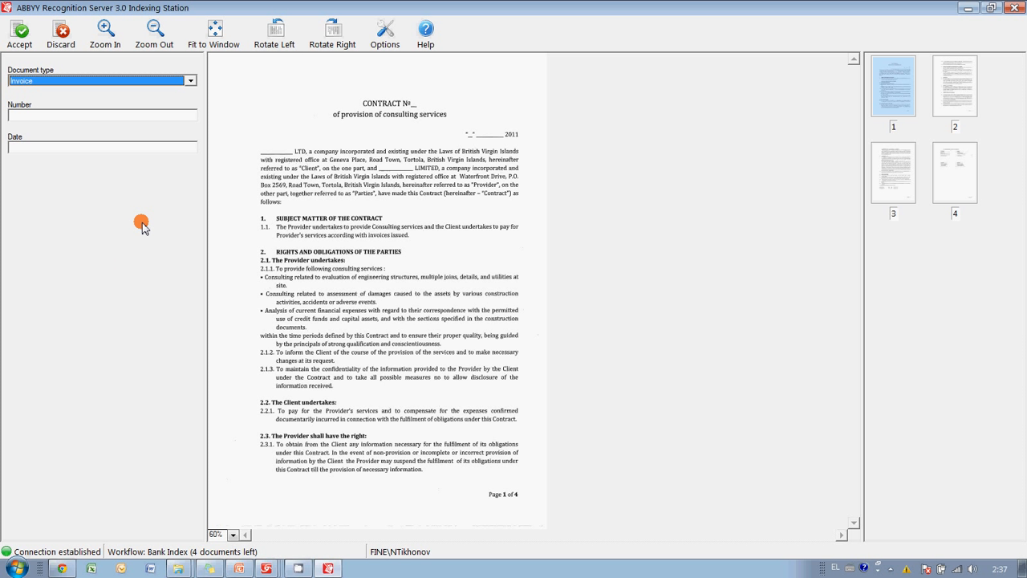
{"action": "left_click", "coordinate": [190, 81]}
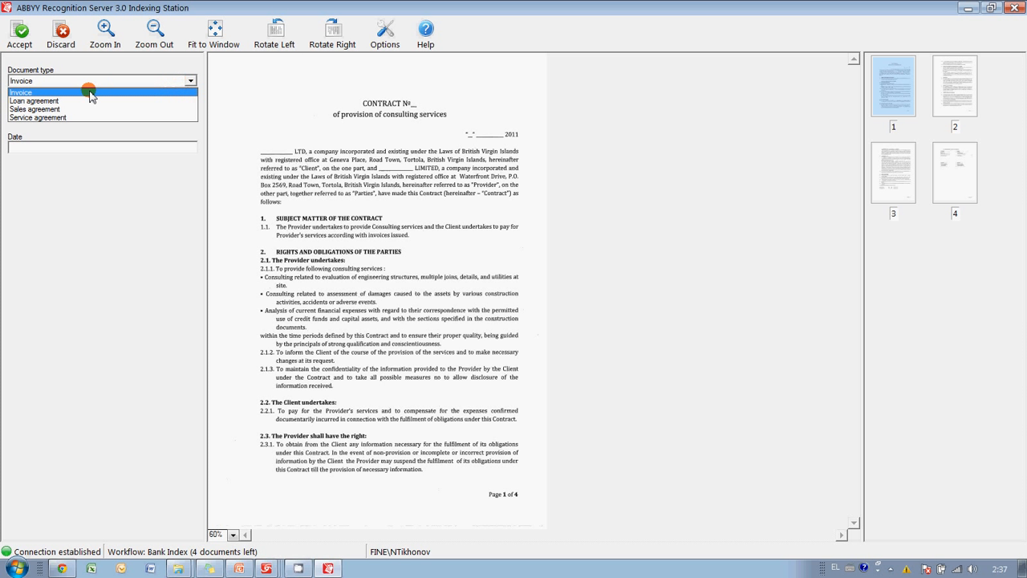
{"action": "left_click", "coordinate": [69, 118]}
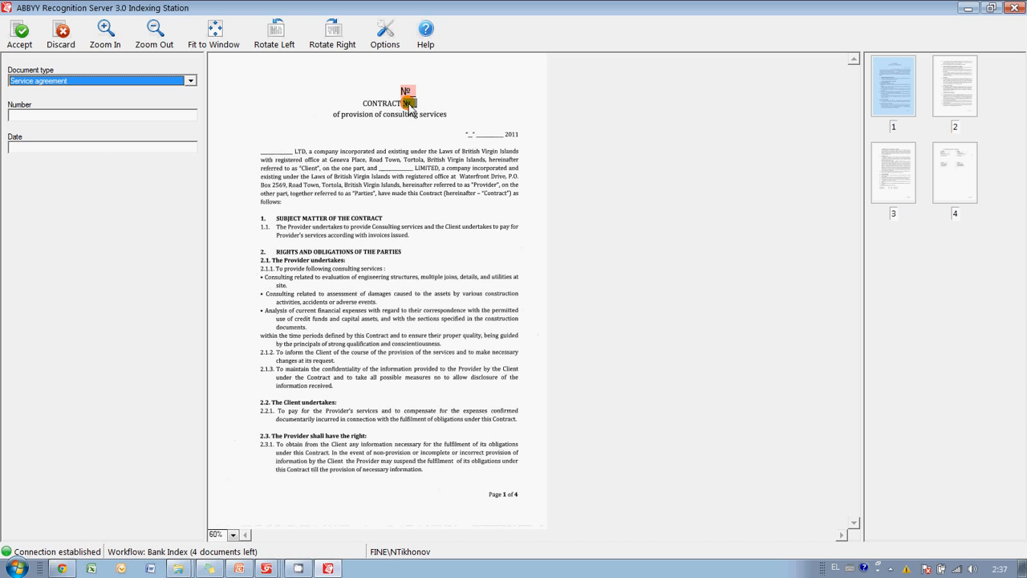
{"action": "left_click", "coordinate": [408, 104]}
{"action": "left_click", "coordinate": [511, 135]}
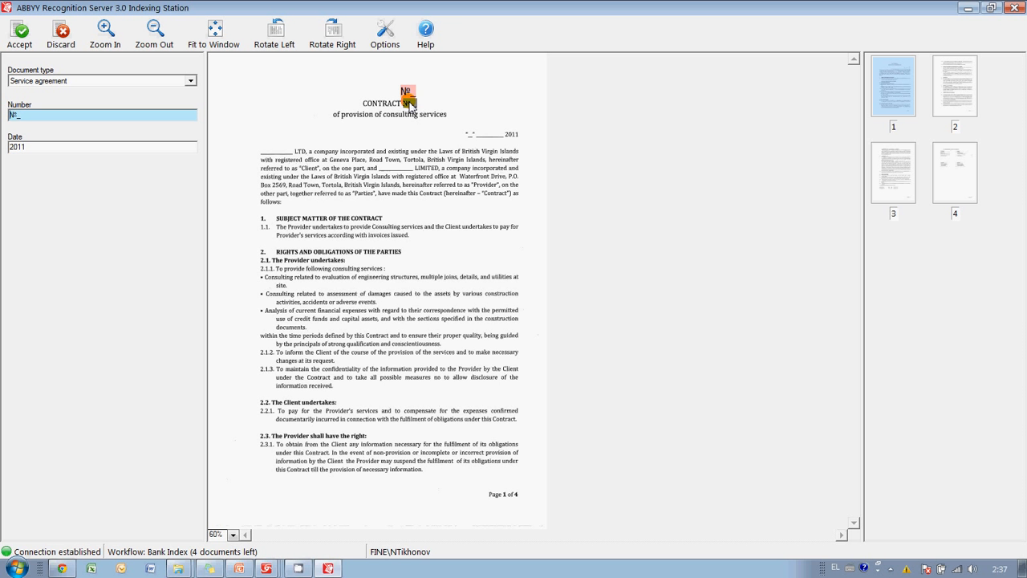
{"action": "left_click", "coordinate": [512, 134]}
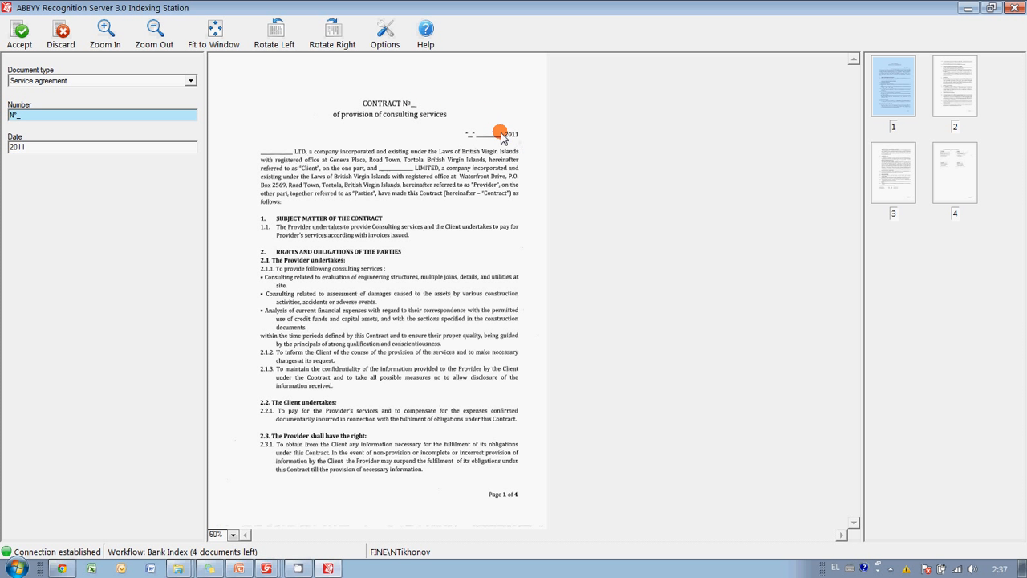
{"action": "left_click", "coordinate": [22, 41]}
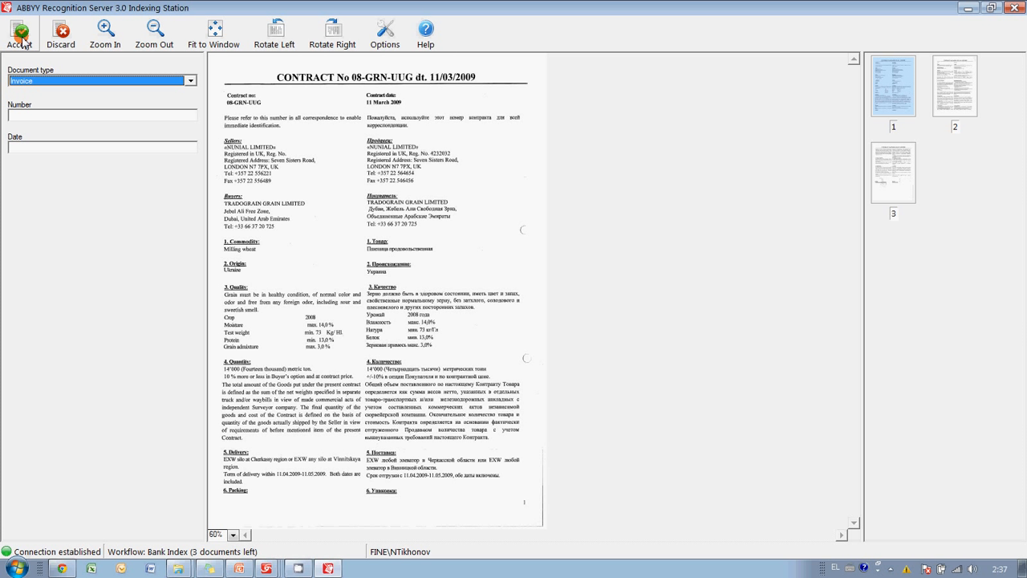
Step: Index the milling wheat contract as Sales agreement with number 08-GRN-UUG and date 11/03/2009, and accept it
{"action": "left_click", "coordinate": [164, 81]}
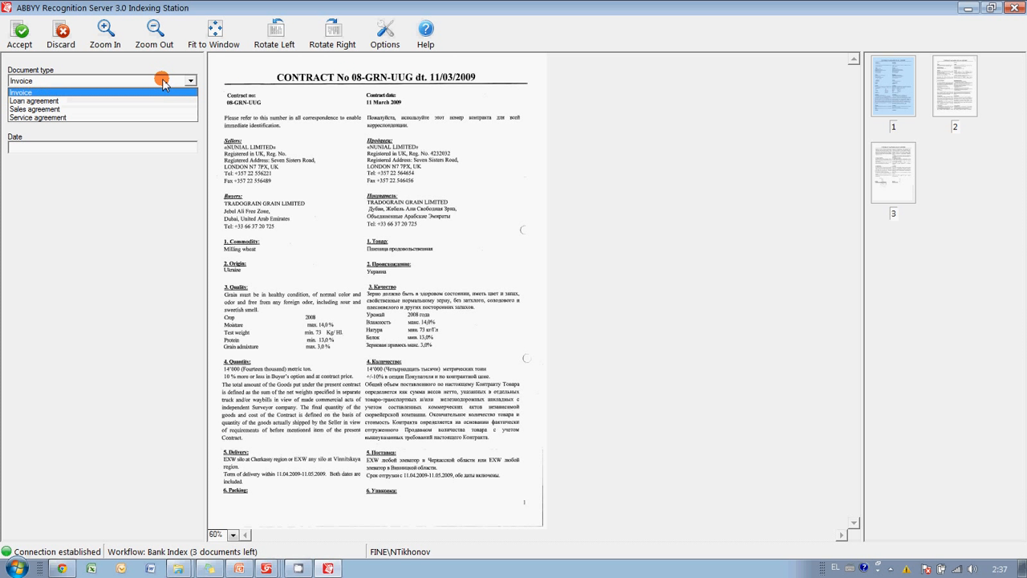
{"action": "left_click", "coordinate": [48, 110]}
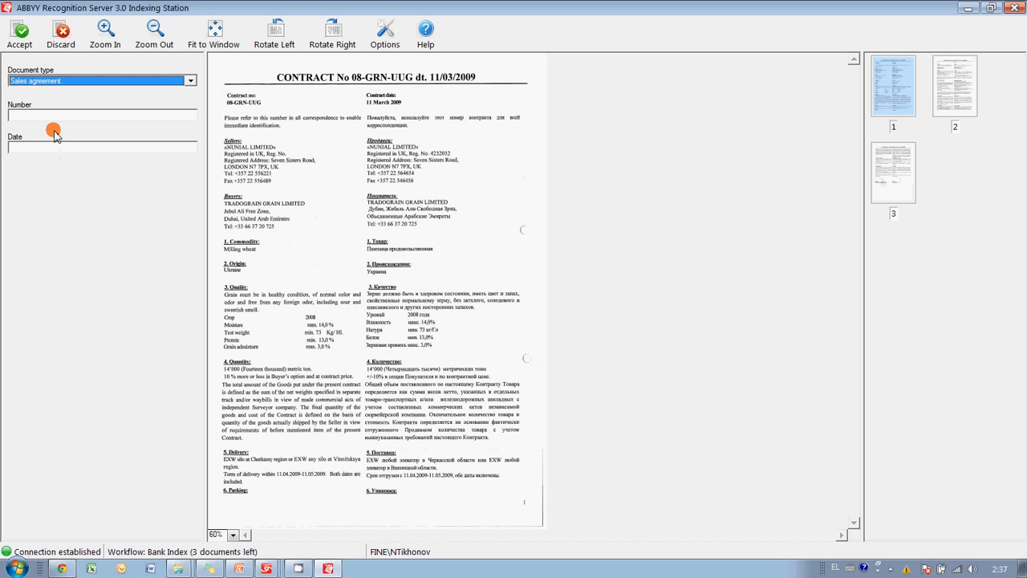
{"action": "left_click", "coordinate": [395, 81]}
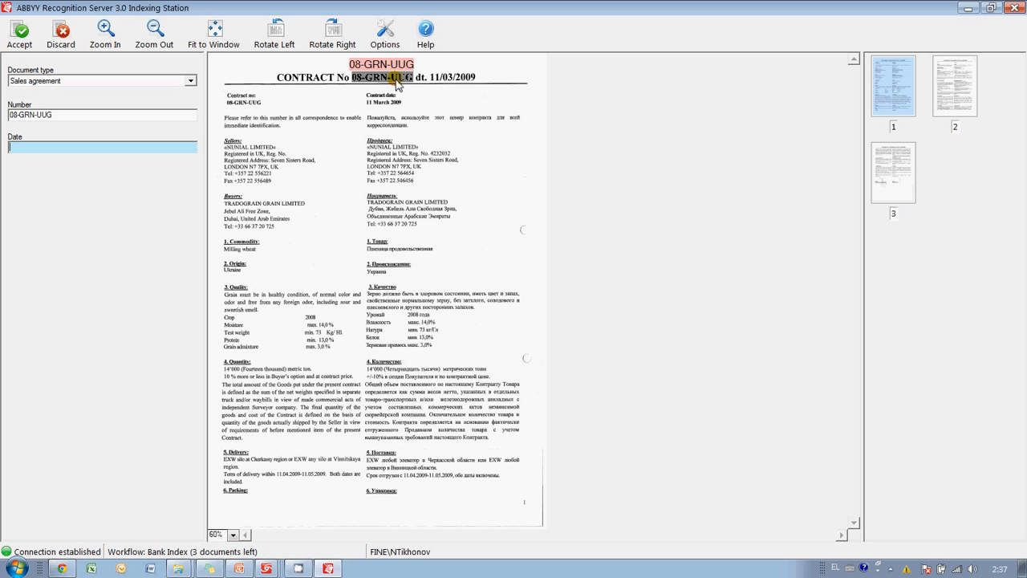
{"action": "left_click", "coordinate": [465, 80]}
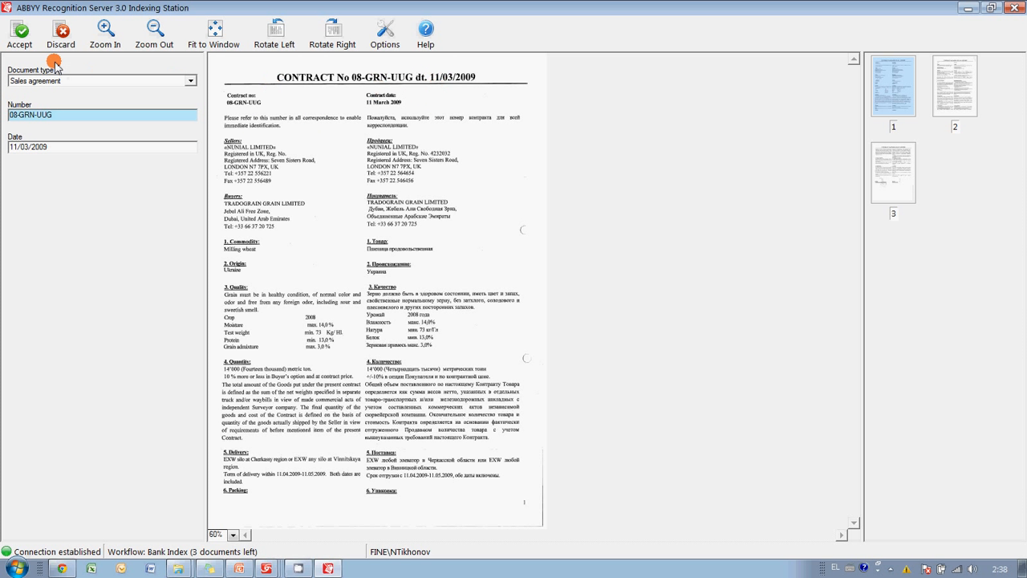
{"action": "left_click", "coordinate": [32, 44]}
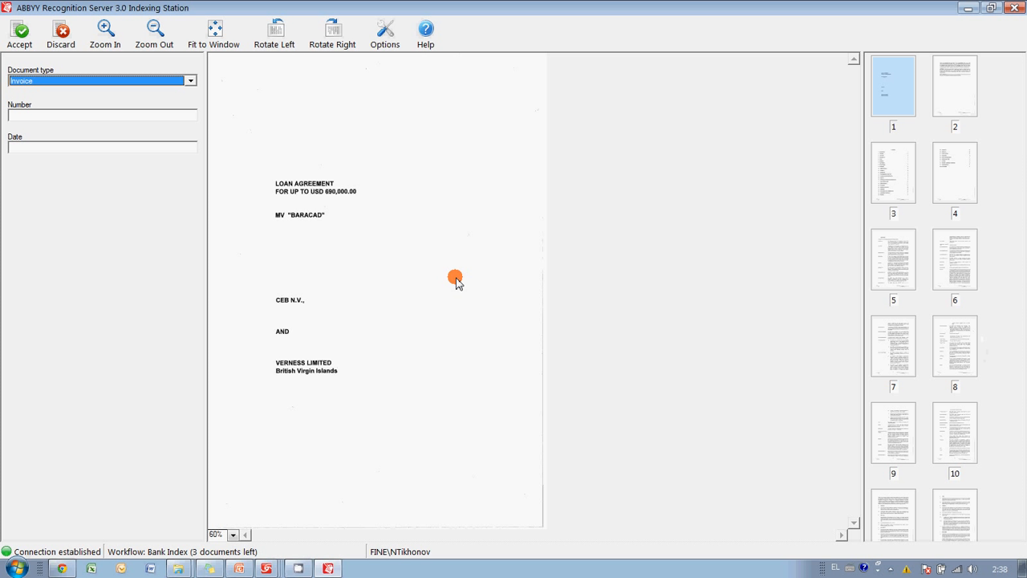
Step: Index the loan document as Loan agreement, capture MV "BARACAD" from the page as its number, and accept it
{"action": "left_click", "coordinate": [106, 82]}
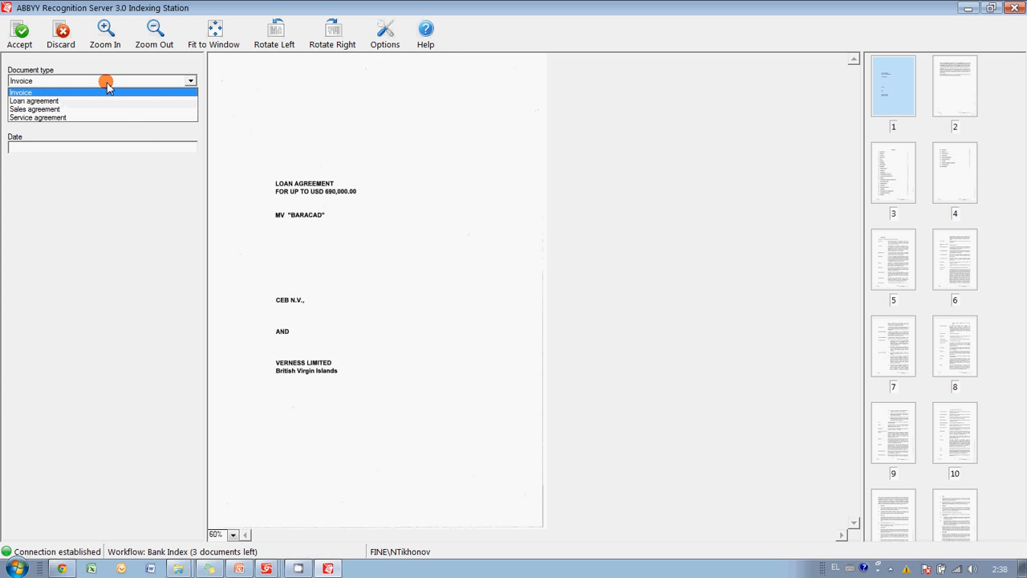
{"action": "left_click", "coordinate": [56, 101]}
{"action": "left_click", "coordinate": [39, 116]}
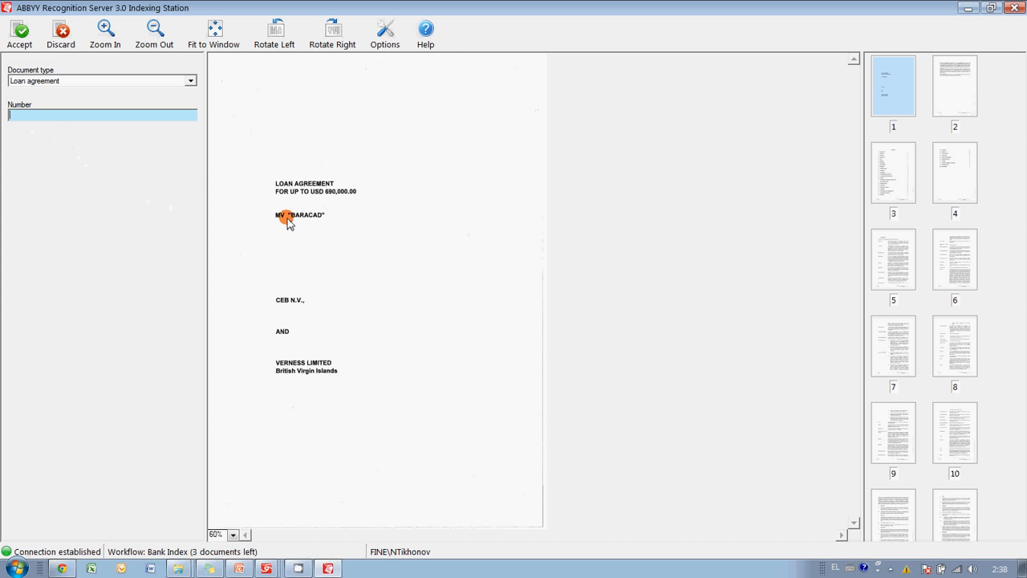
{"action": "left_click_drag", "start_coordinate": [253, 200], "coordinate": [346, 239]}
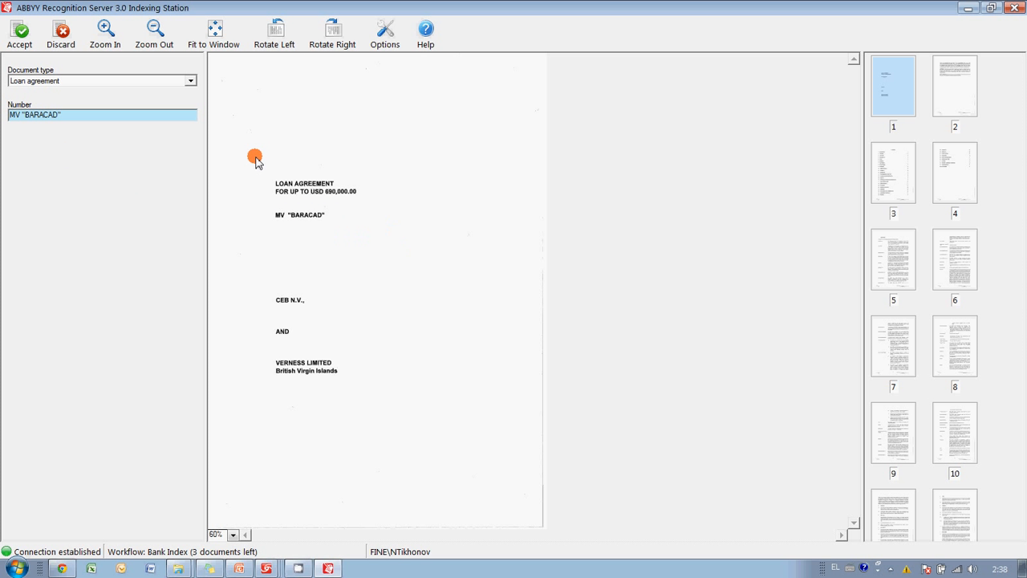
{"action": "left_click", "coordinate": [22, 36]}
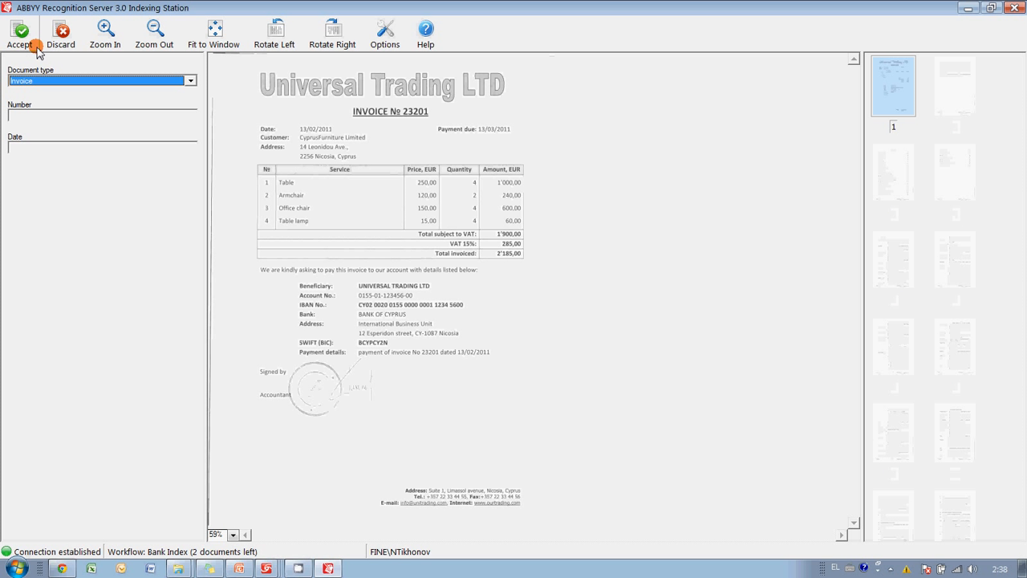
Step: Index the Universal Trading invoice with number 23201 and its payment due date 13/03/2011, keeping the Invoice type, and accept it
{"action": "mouse_move", "coordinate": [418, 114]}
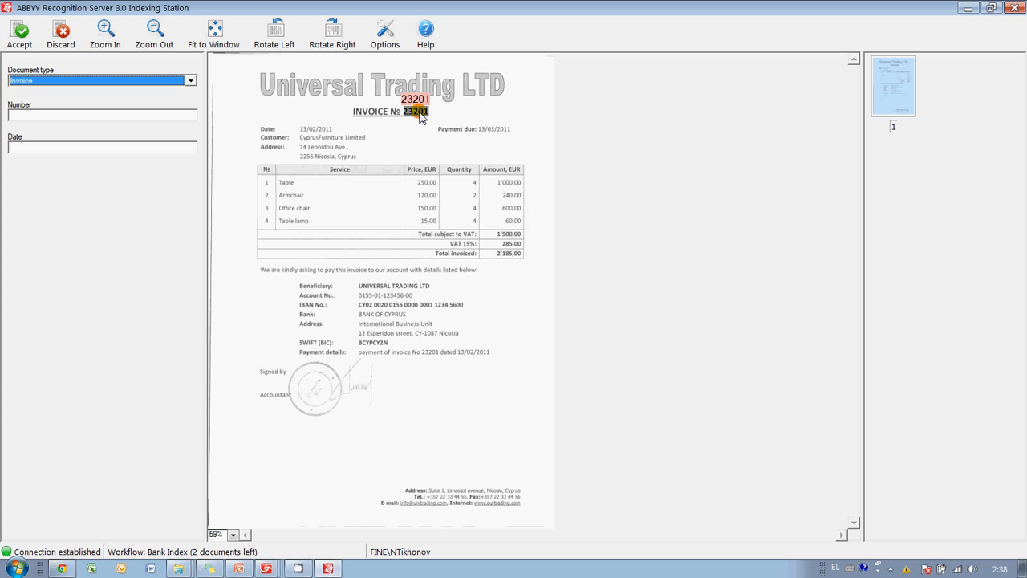
{"action": "left_click", "coordinate": [416, 112]}
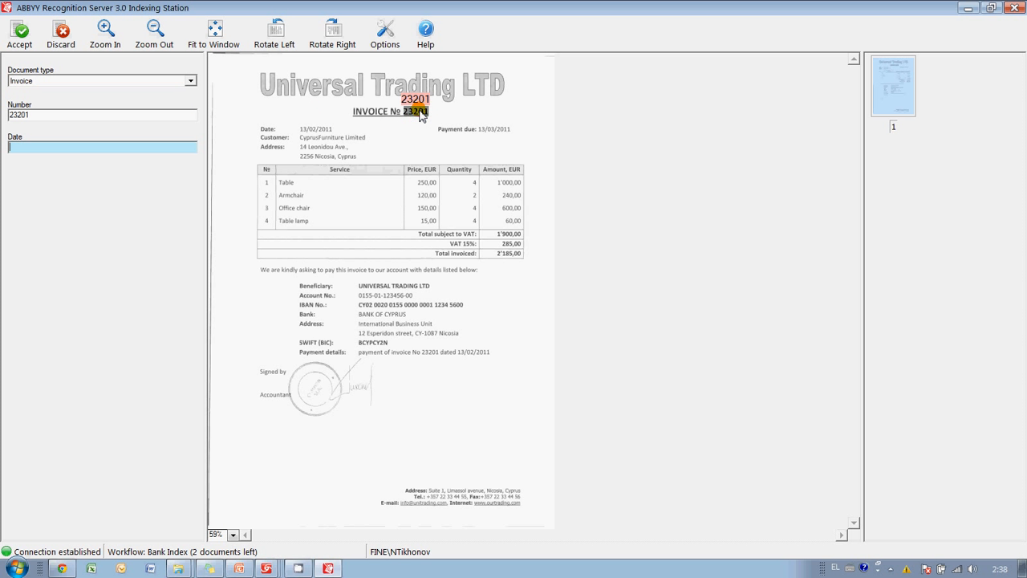
{"action": "left_click", "coordinate": [505, 133]}
{"action": "left_click", "coordinate": [19, 40]}
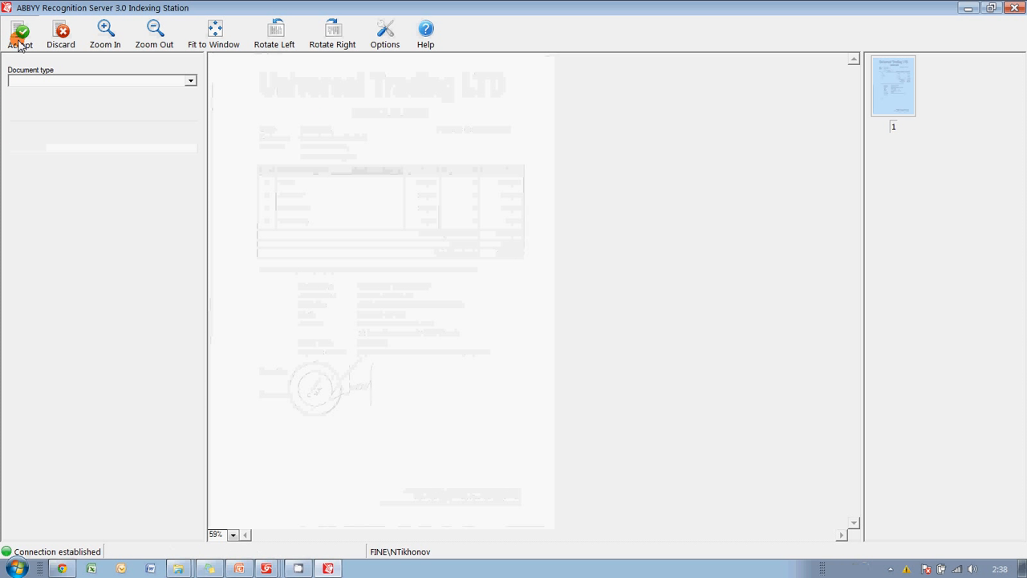
Step: Index the remaining Universal Trading invoice with number 2254 and its payment due date 15/04/2011, accept it, and close the Indexing Station
{"action": "left_click", "coordinate": [416, 114]}
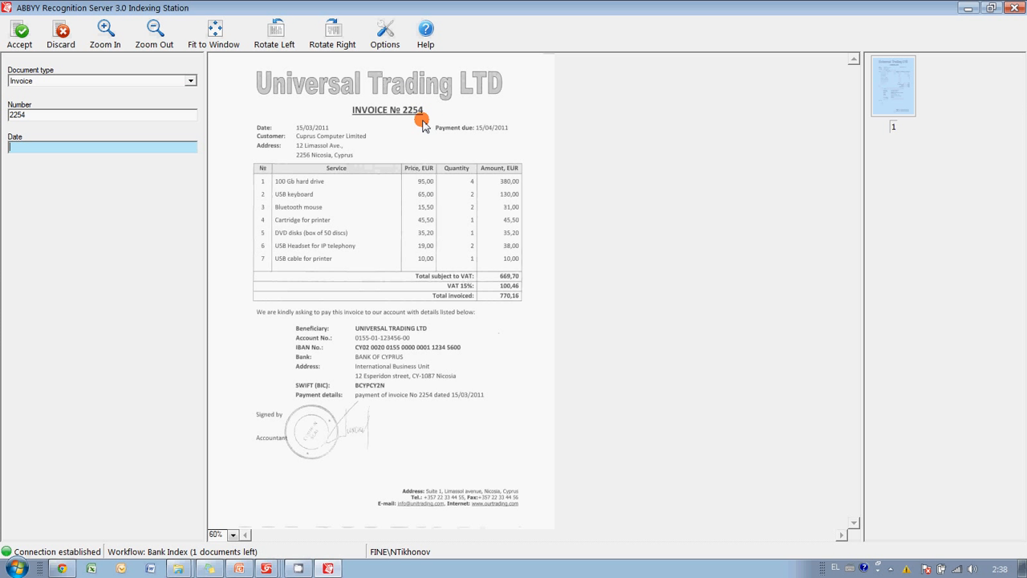
{"action": "left_click", "coordinate": [497, 130]}
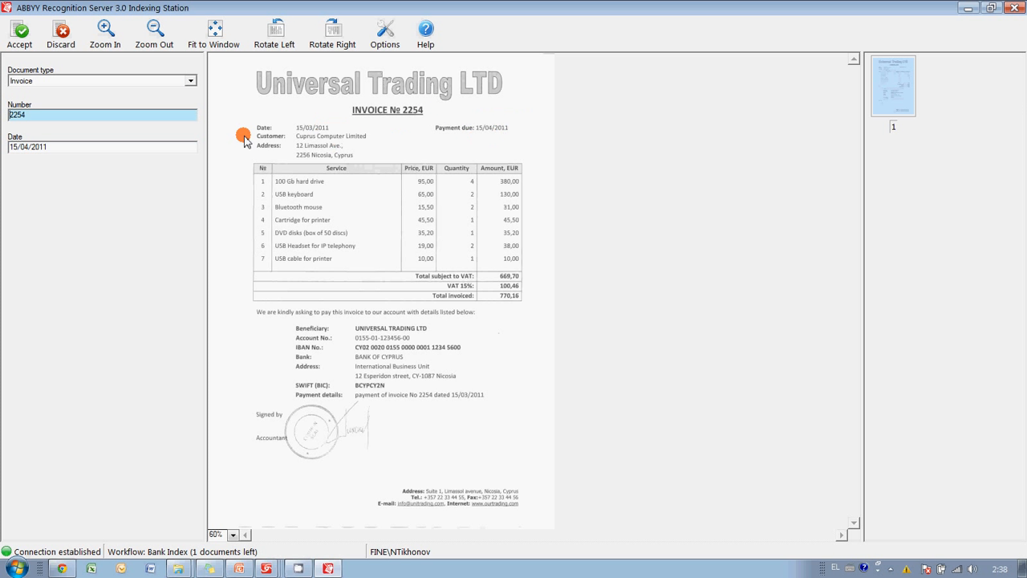
{"action": "left_click", "coordinate": [19, 33]}
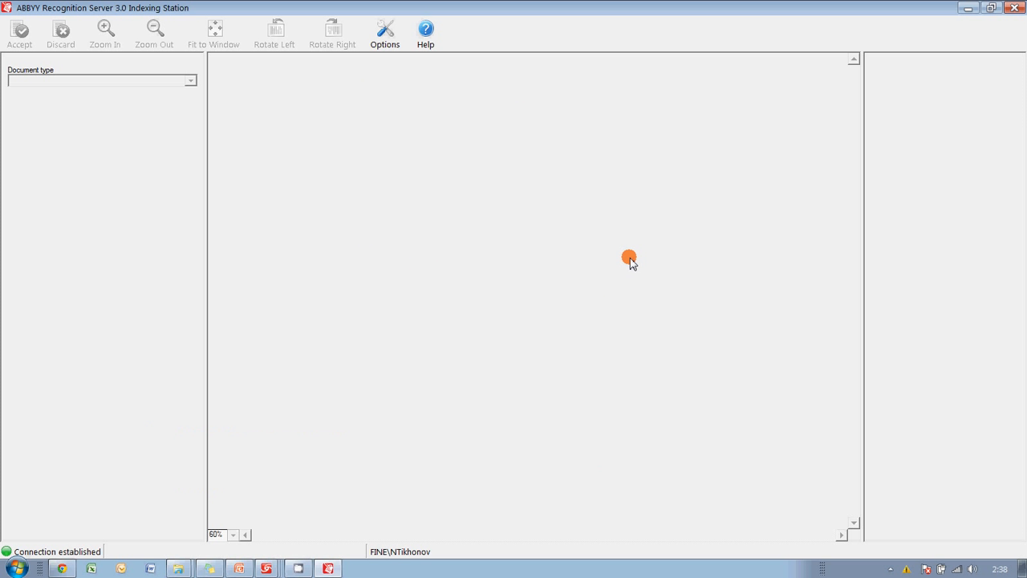
{"action": "left_click", "coordinate": [1021, 11]}
Step: In the file explorer, go up to the Indexing Demo folder and open Output to inspect its document-type subfolders
{"action": "left_click", "coordinate": [669, 197]}
{"action": "key", "text": "BackSpace"}
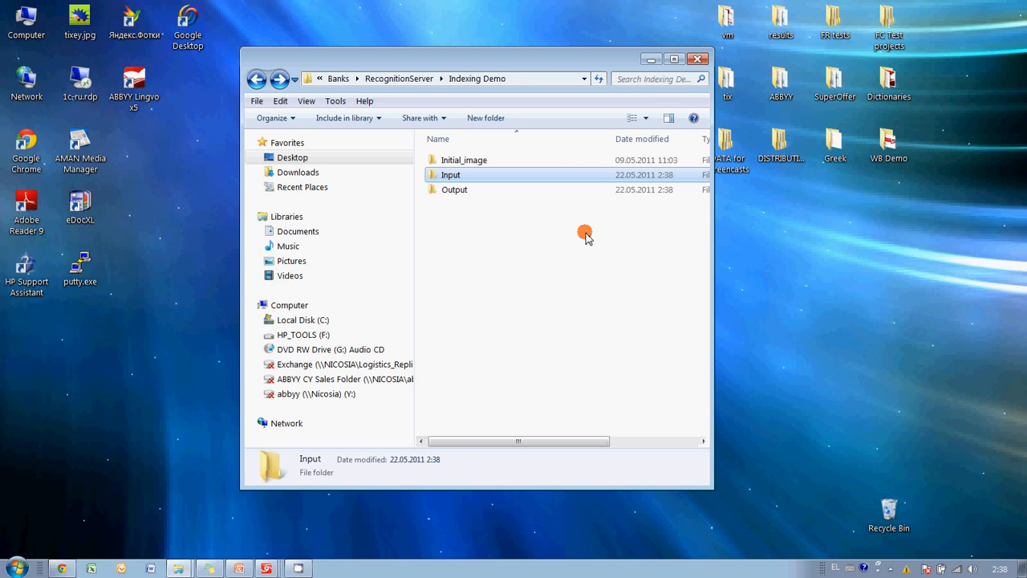
{"action": "double_click", "coordinate": [464, 192]}
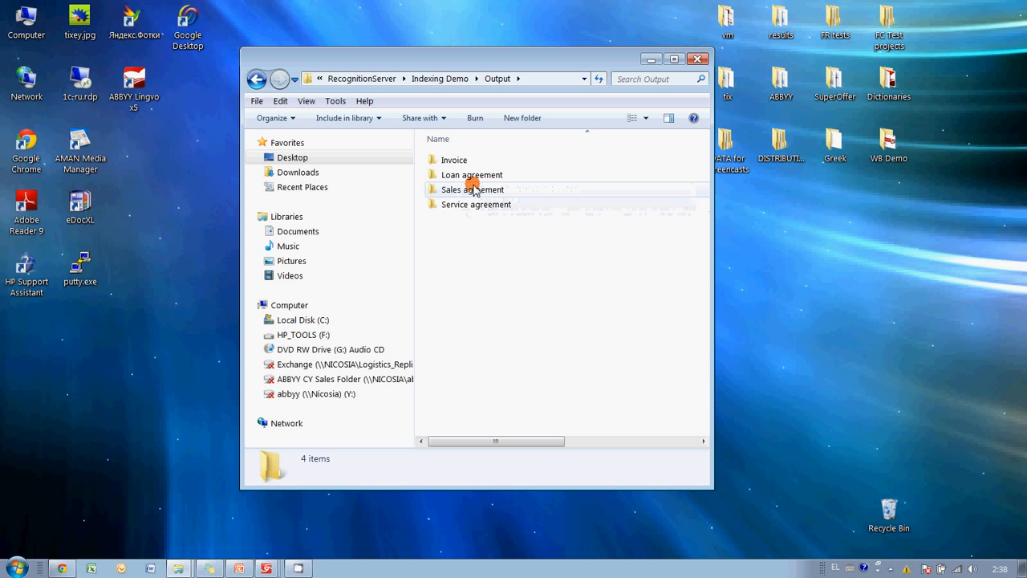
{"action": "mouse_move", "coordinate": [463, 165]}
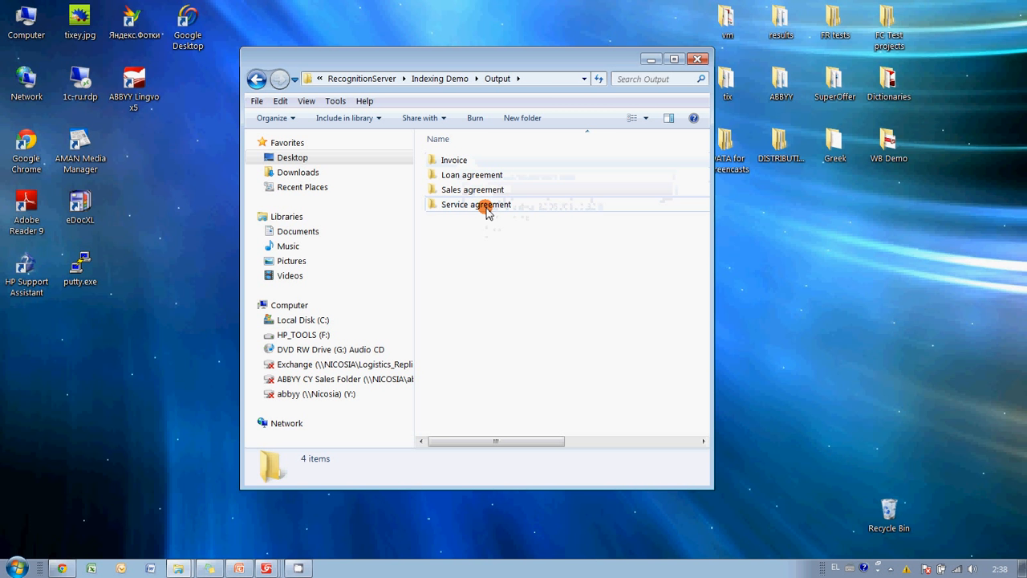
{"action": "mouse_move", "coordinate": [488, 211]}
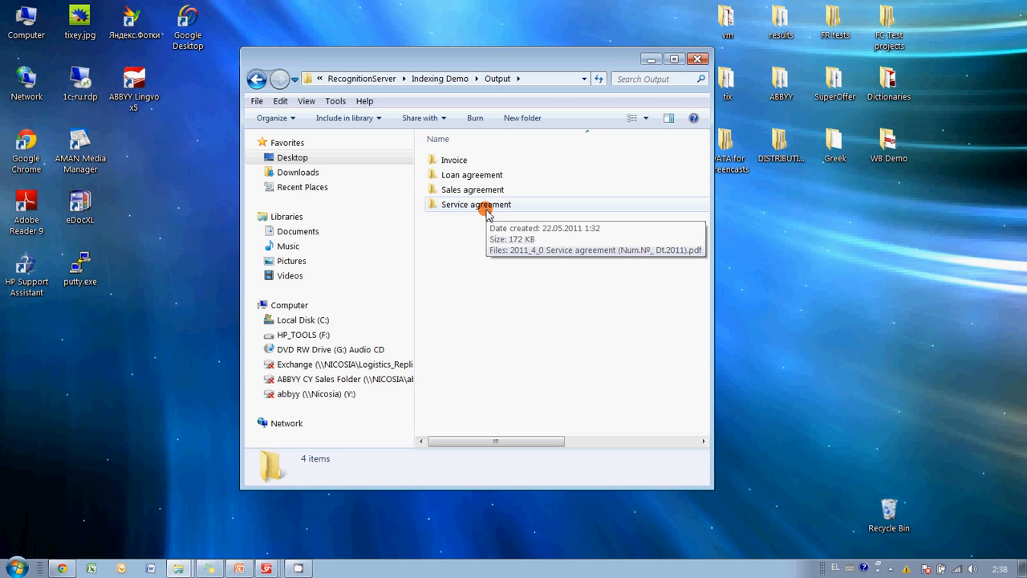
Step: Open the Invoice output folder and widen the window and the Name column to show the full file names
{"action": "double_click", "coordinate": [462, 161]}
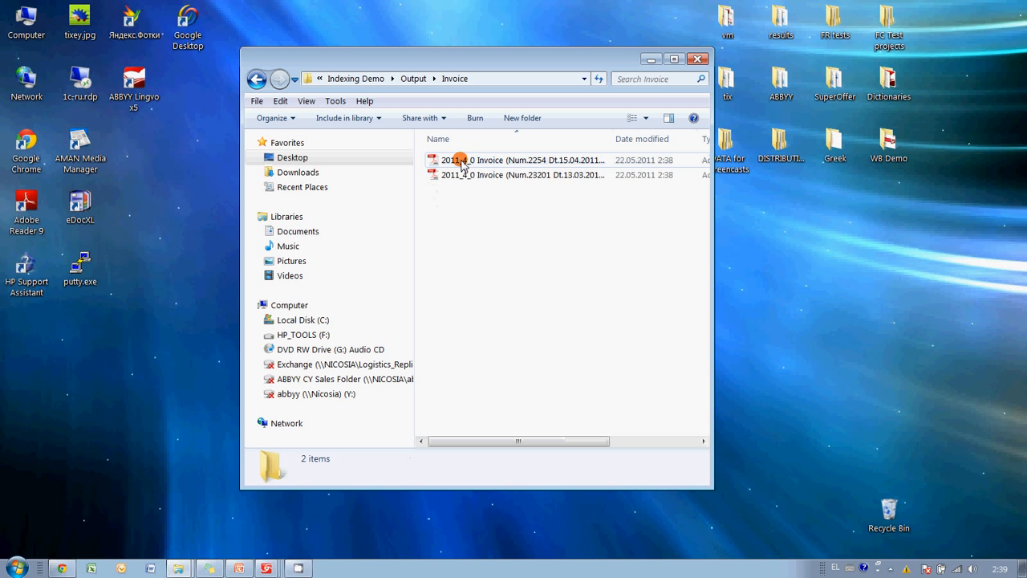
{"action": "left_click_drag", "start_coordinate": [712, 138], "coordinate": [952, 138]}
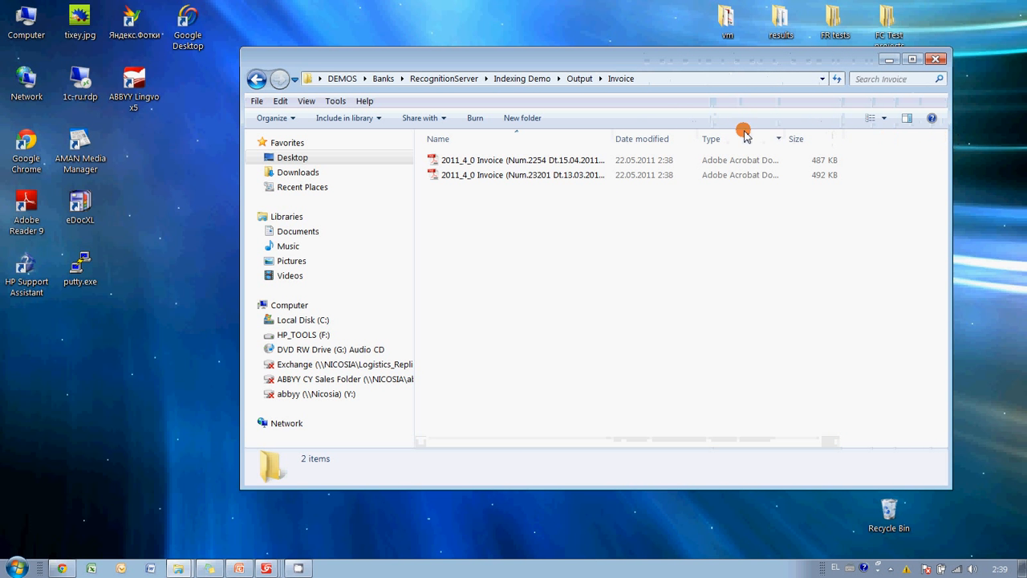
{"action": "left_click_drag", "start_coordinate": [608, 139], "coordinate": [708, 136]}
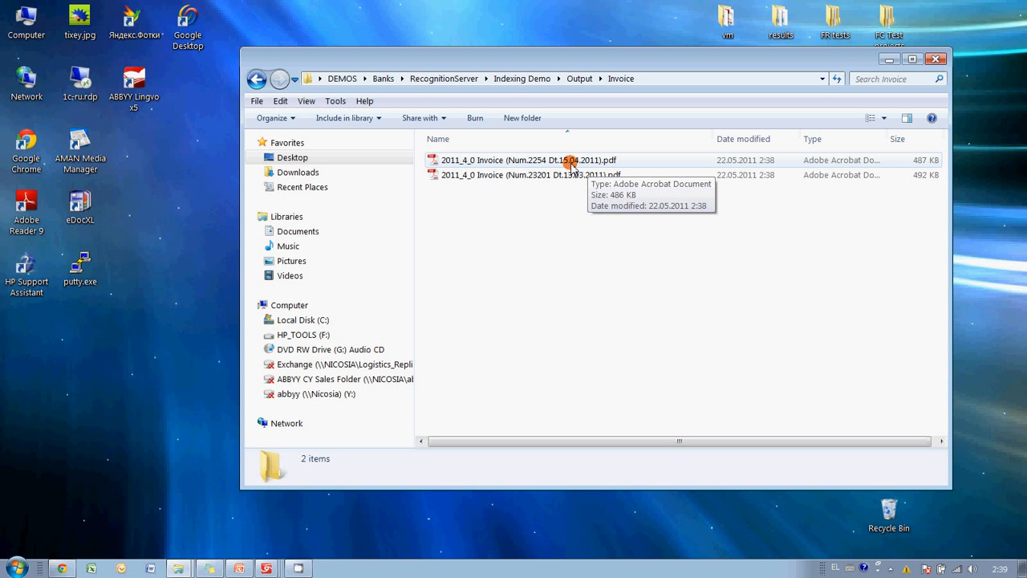
Step: Open the PDF of invoice 2254, check that its table text can be selected, and close the file
{"action": "double_click", "coordinate": [571, 161]}
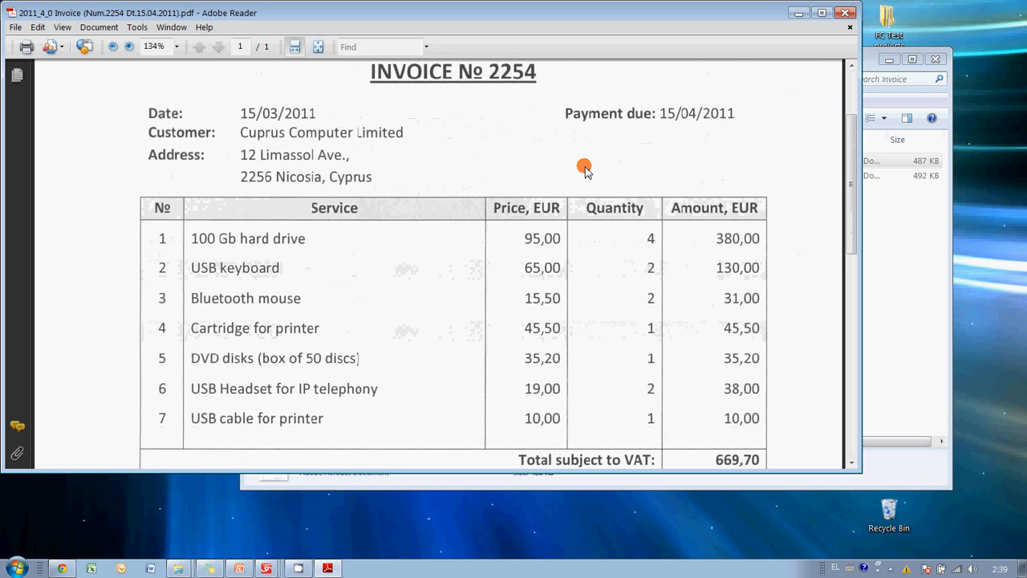
{"action": "scroll", "coordinate": [584, 168], "scroll_direction": "up", "scroll_amount": 1}
{"action": "left_click_drag", "start_coordinate": [371, 133], "coordinate": [542, 138]}
{"action": "left_click_drag", "start_coordinate": [215, 302], "coordinate": [302, 370]}
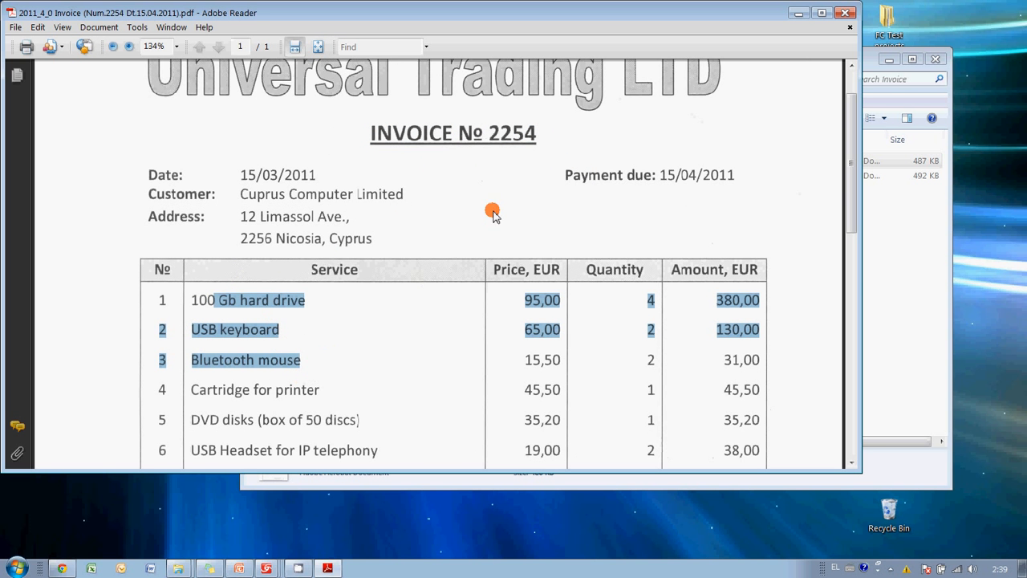
{"action": "left_click", "coordinate": [844, 16]}
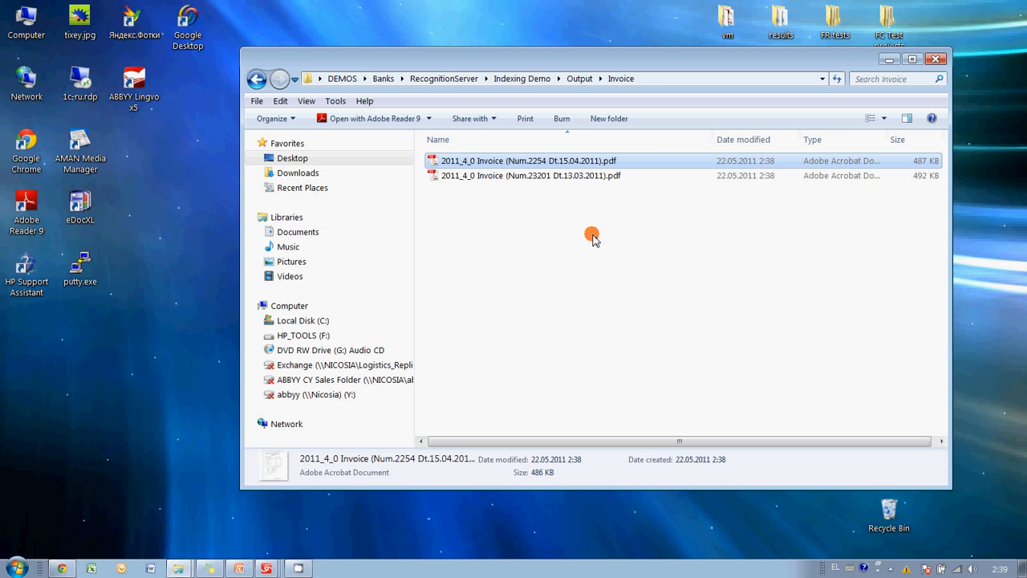
Step: Inspect the output files in the Sales agreement, Service agreement and Loan agreement folders one after another
{"action": "key", "text": "BackSpace"}
{"action": "double_click", "coordinate": [484, 191]}
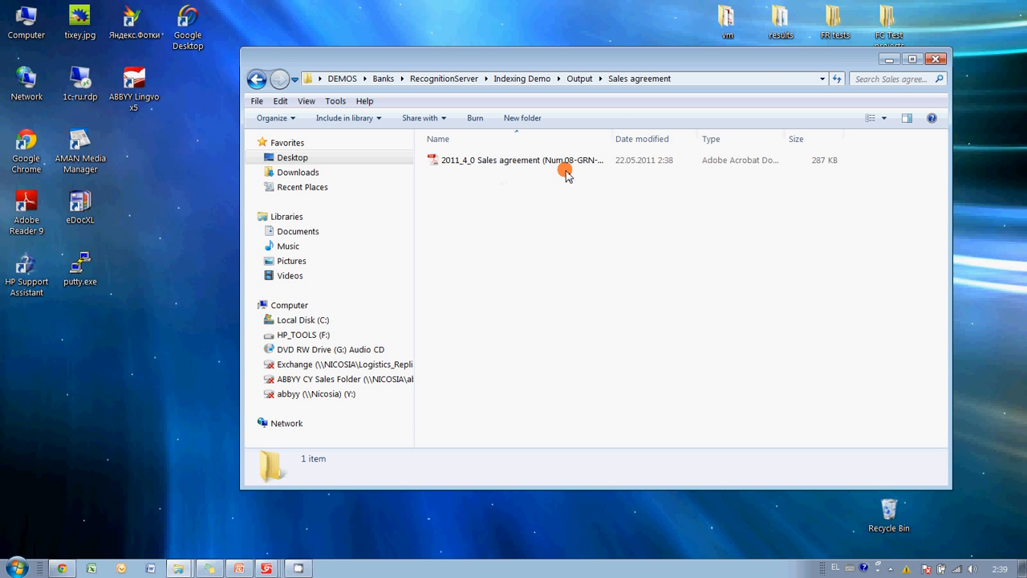
{"action": "key", "text": "BackSpace"}
{"action": "double_click", "coordinate": [470, 209]}
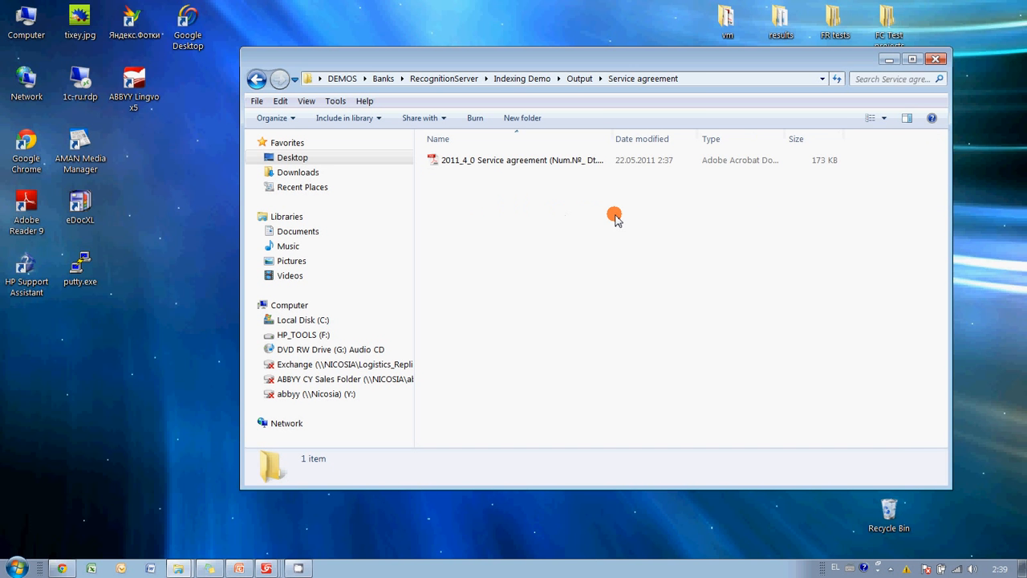
{"action": "key", "text": "BackSpace"}
{"action": "double_click", "coordinate": [465, 173]}
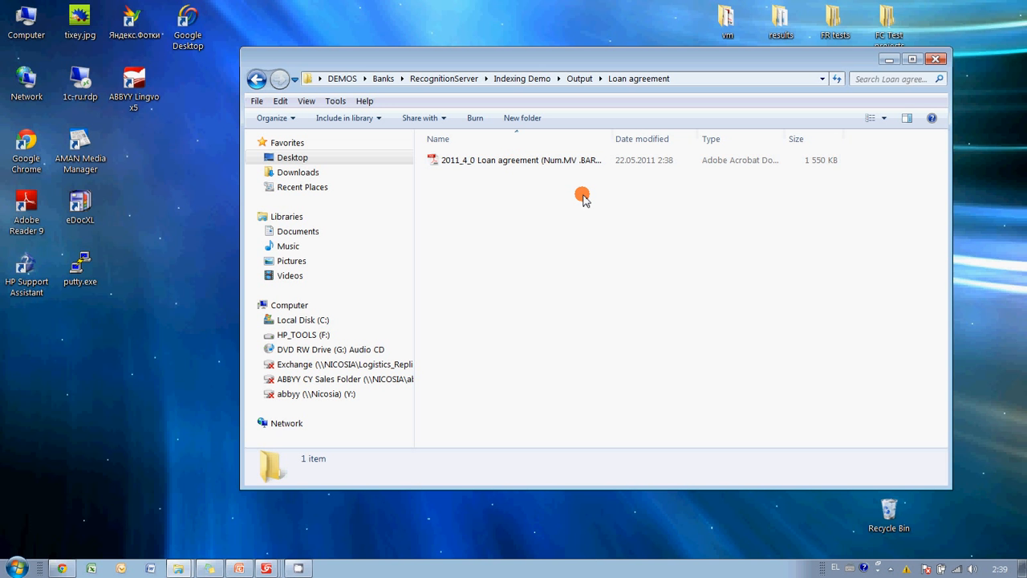
Step: Open the Loan agreement PDF, select the opening paragraph on page 2 to check its text, then close it and return to Output
{"action": "key", "text": "BackSpace"}
{"action": "double_click", "coordinate": [469, 175]}
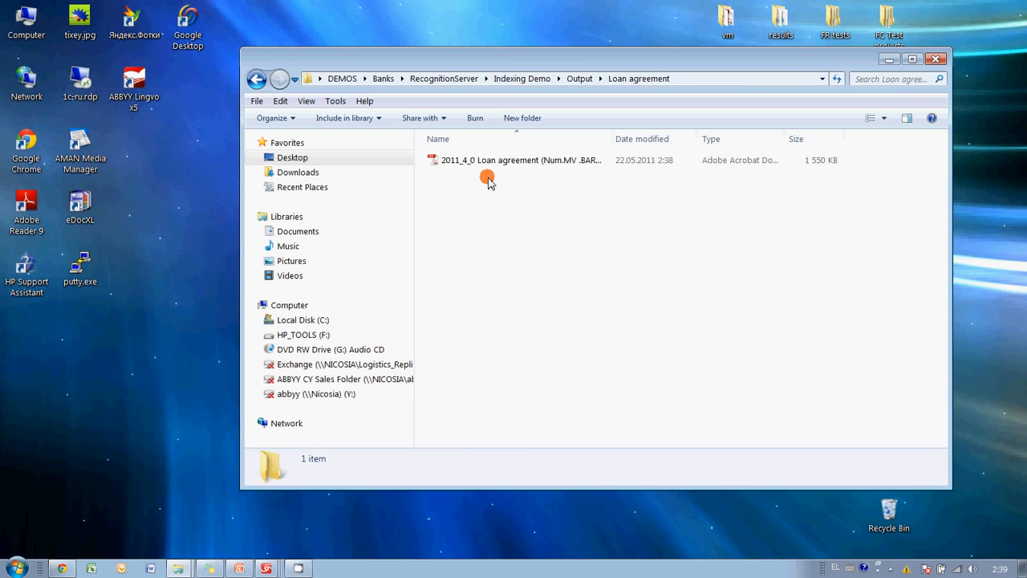
{"action": "double_click", "coordinate": [478, 163]}
{"action": "scroll", "coordinate": [481, 188], "scroll_direction": "down", "scroll_amount": 5}
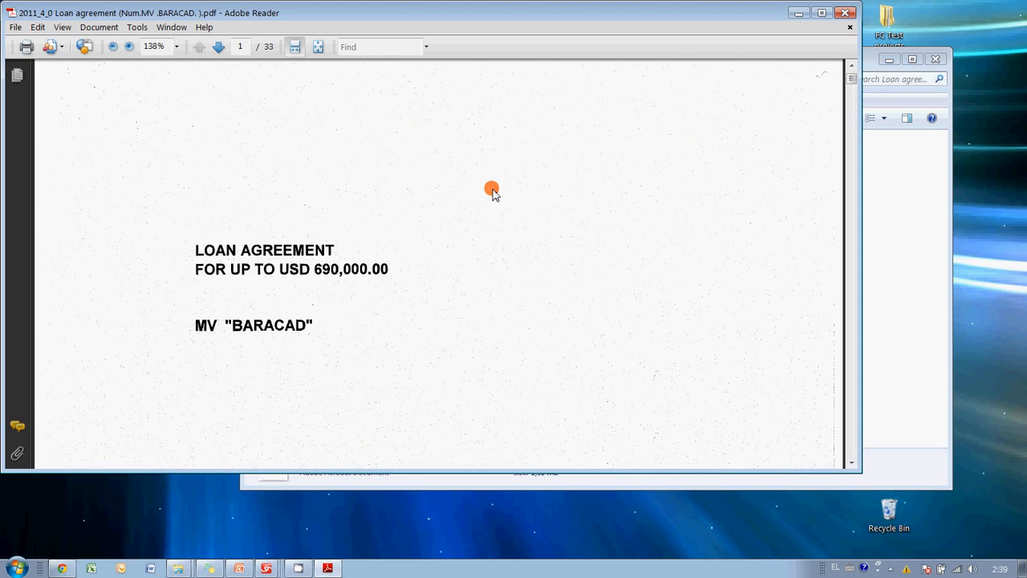
{"action": "scroll", "coordinate": [394, 186], "scroll_direction": "down", "scroll_amount": 5}
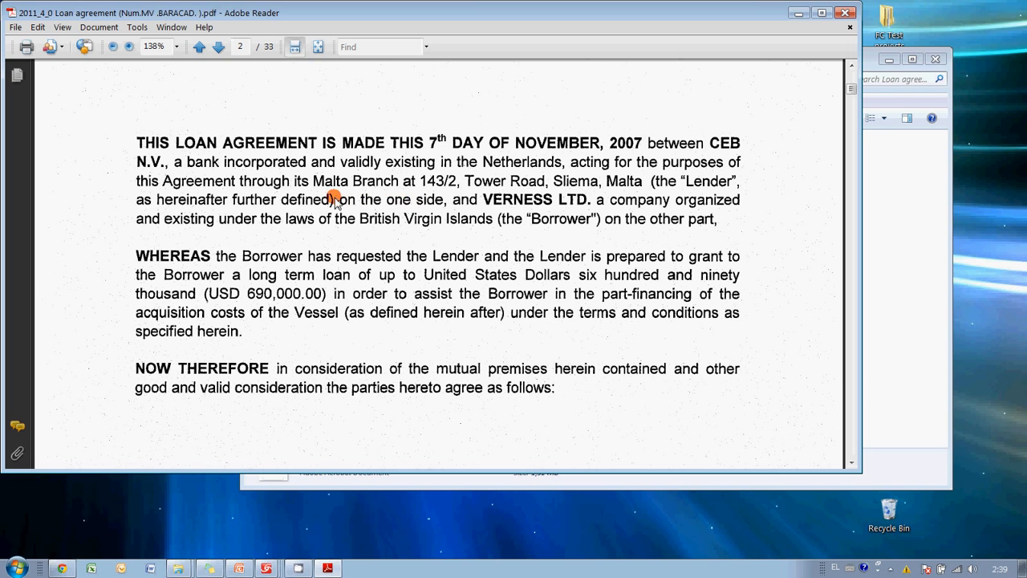
{"action": "left_click_drag", "start_coordinate": [518, 170], "coordinate": [730, 226]}
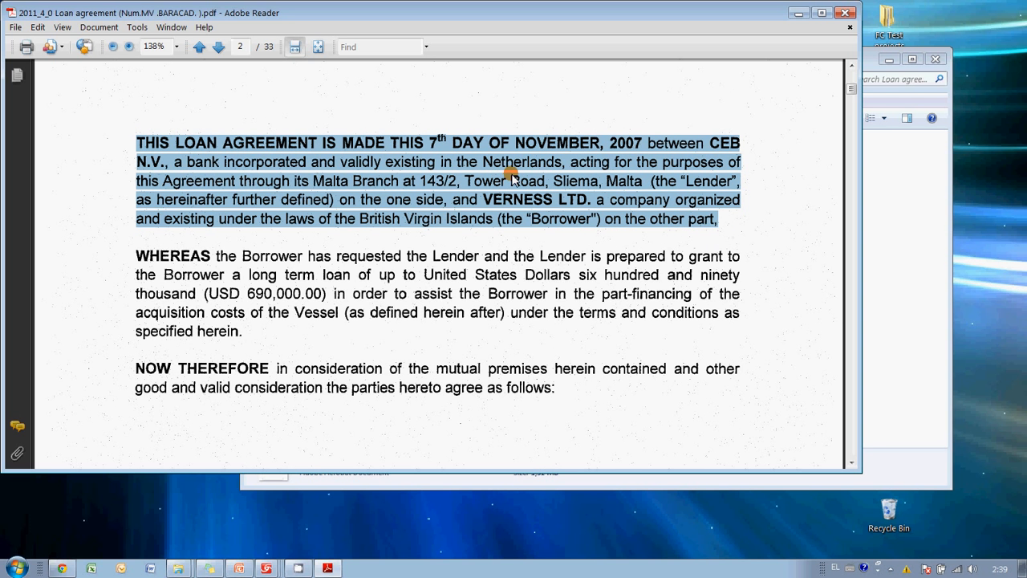
{"action": "left_click", "coordinate": [854, 12]}
{"action": "key", "text": "BackSpace"}
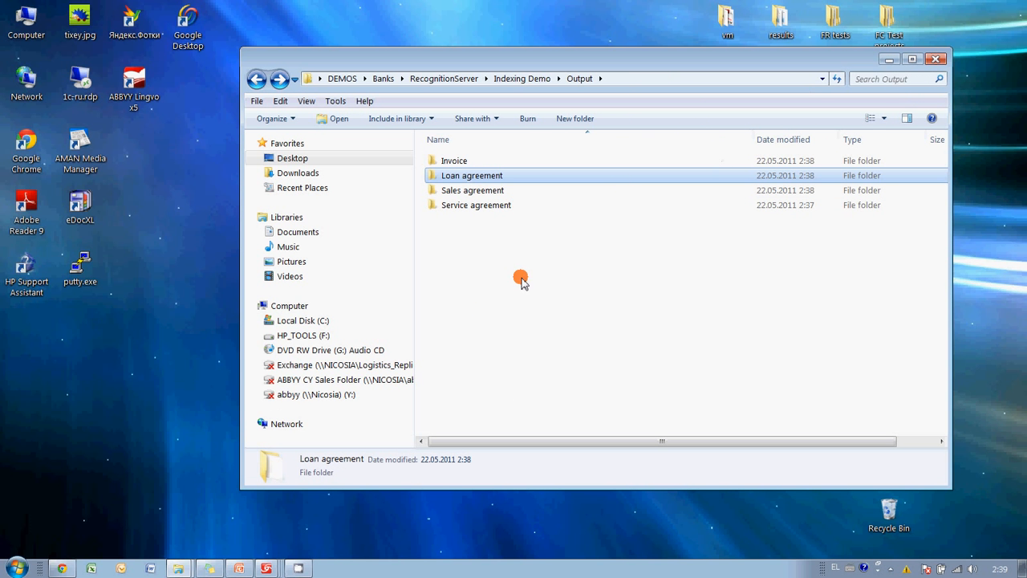
Step: Switch to the webmail inbox in Chrome and download doc2.pdf and doc2.doc from the two conversion successful messages
{"action": "mouse_move", "coordinate": [72, 565]}
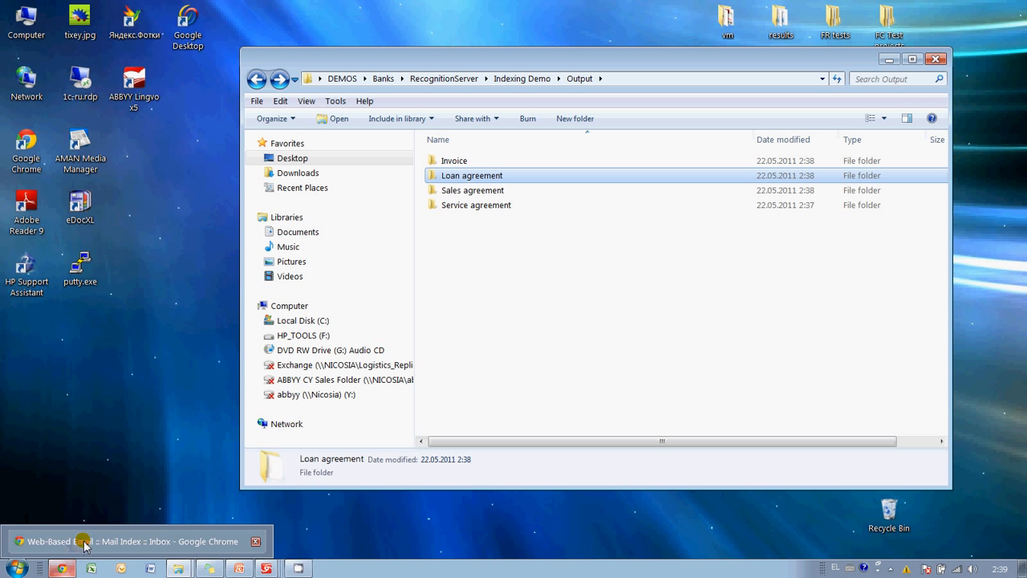
{"action": "left_click", "coordinate": [86, 544]}
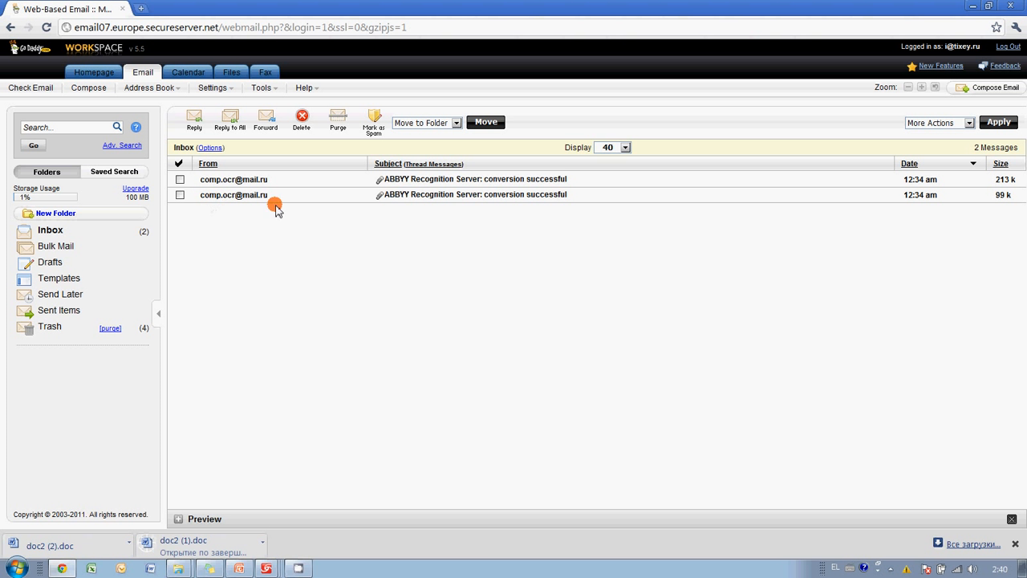
{"action": "left_click", "coordinate": [250, 180]}
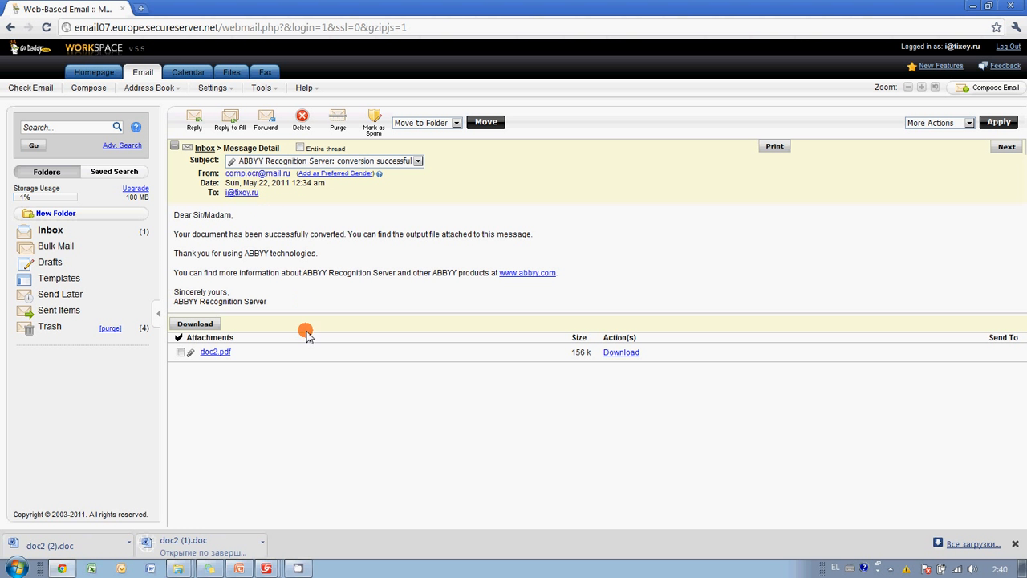
{"action": "left_click", "coordinate": [221, 353]}
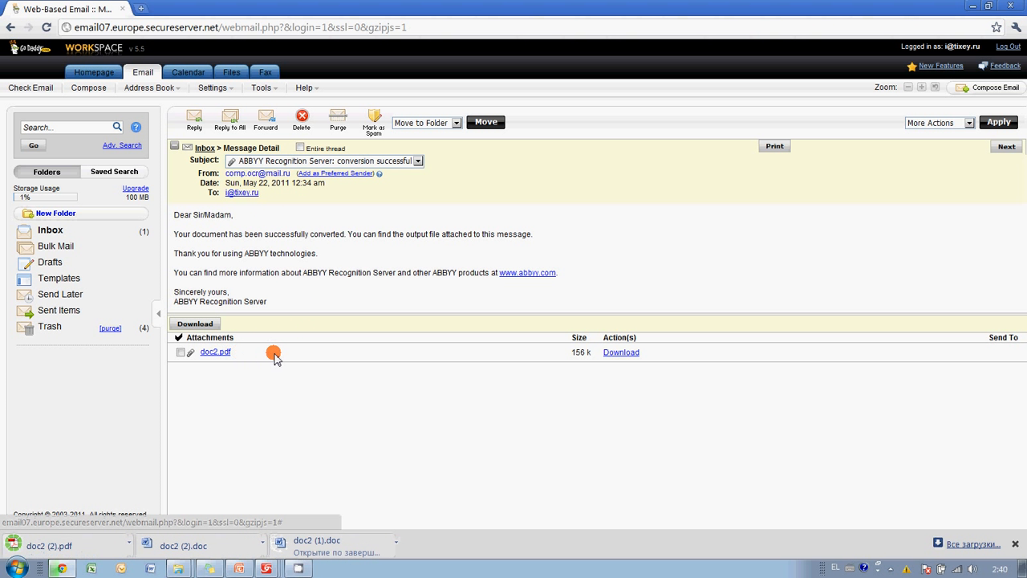
{"action": "left_click", "coordinate": [50, 231]}
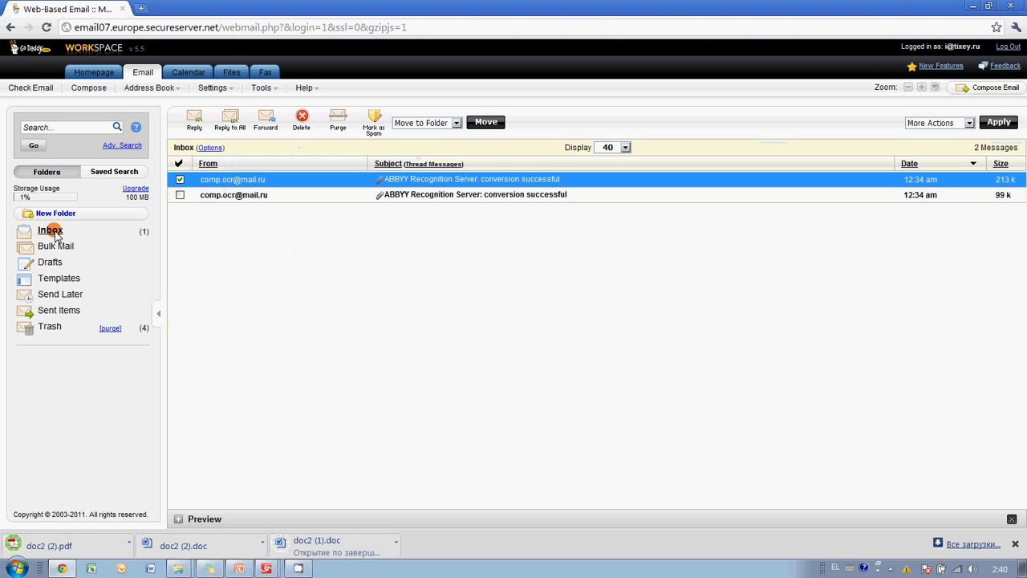
{"action": "left_click", "coordinate": [219, 194]}
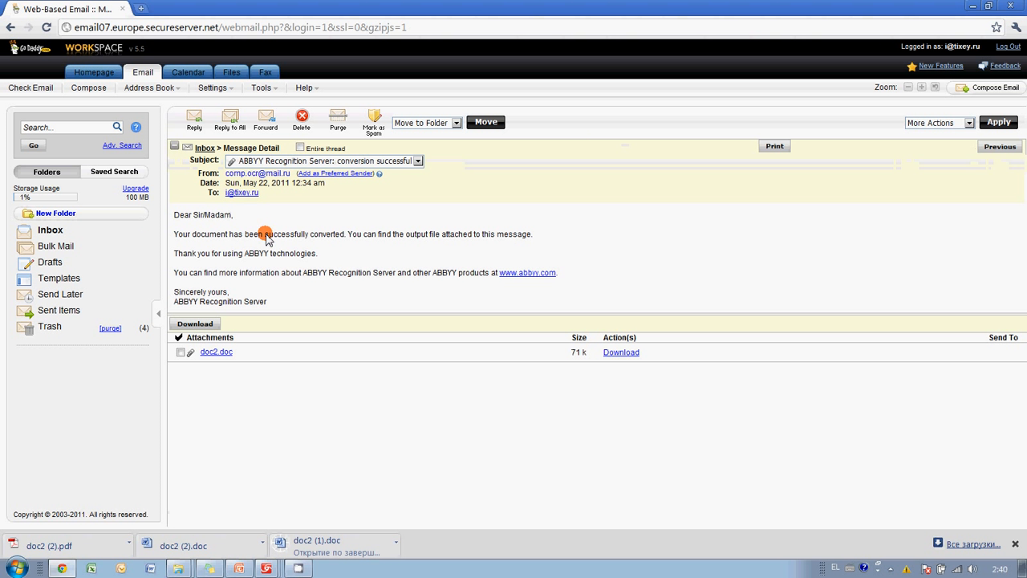
{"action": "left_click", "coordinate": [219, 351]}
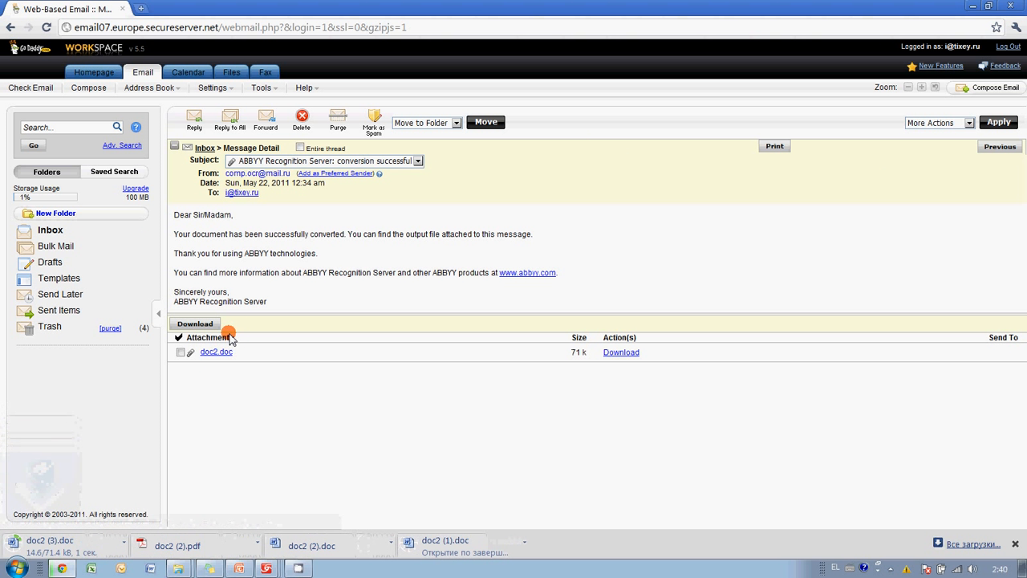
Step: Open the downloaded doc2 (2).pdf, check that the contract's seller and buyer text can be selected, and close it
{"action": "left_click", "coordinate": [183, 547]}
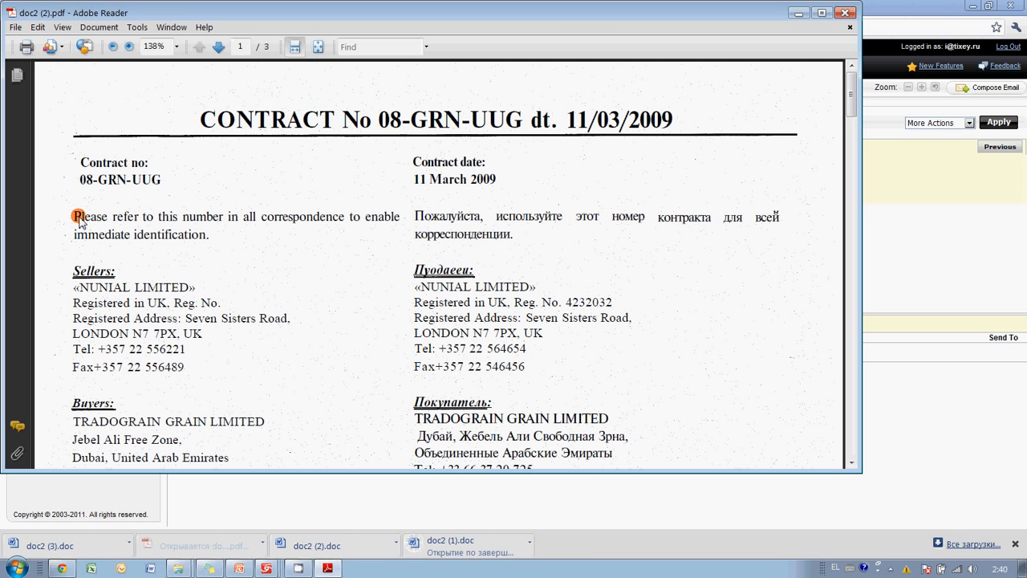
{"action": "left_click_drag", "start_coordinate": [73, 215], "coordinate": [259, 452]}
{"action": "left_click", "coordinate": [361, 336]}
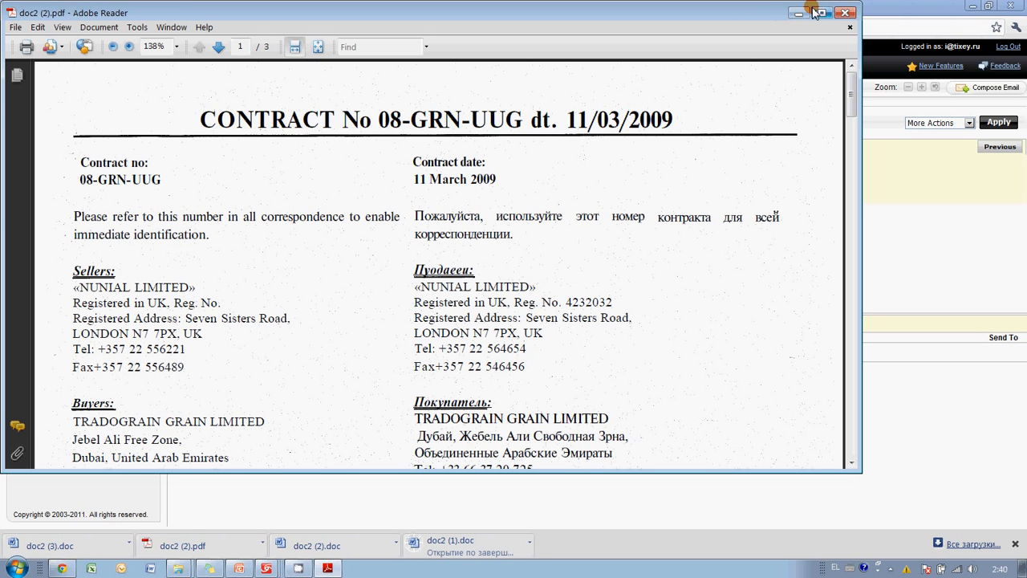
{"action": "left_click", "coordinate": [845, 13]}
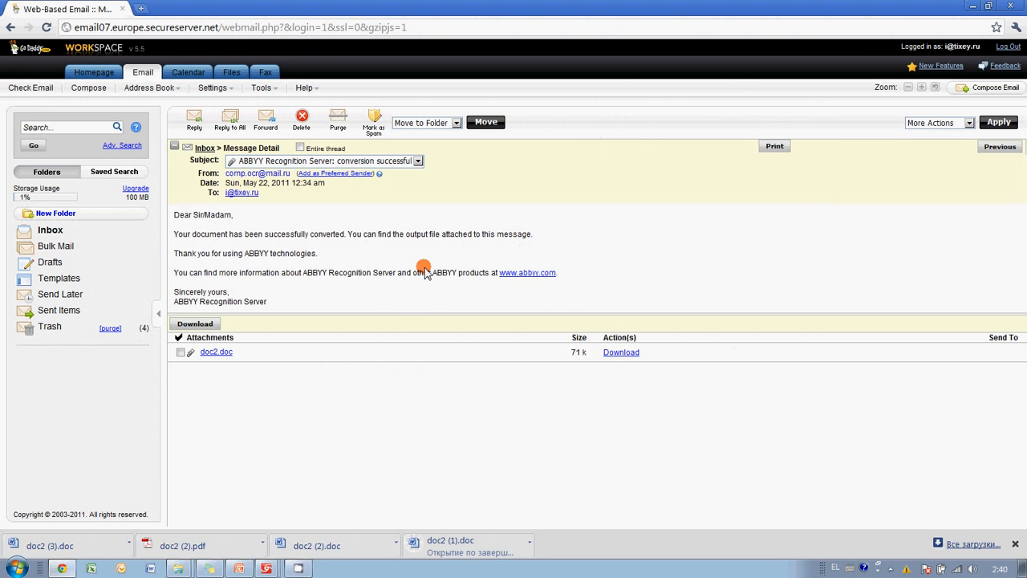
Step: Open the downloaded doc2 (3).doc in Word, review the converted contract's Quality and Quantity sections, then close it and minimize the browser
{"action": "left_click", "coordinate": [48, 546]}
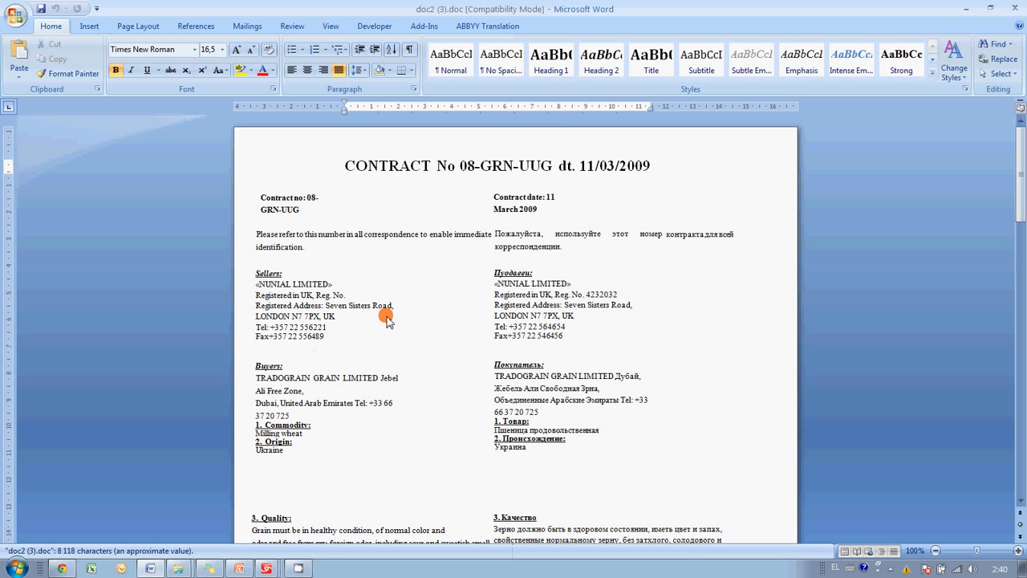
{"action": "scroll", "coordinate": [325, 321], "scroll_direction": "down", "scroll_amount": 8}
{"action": "left_click", "coordinate": [336, 319]}
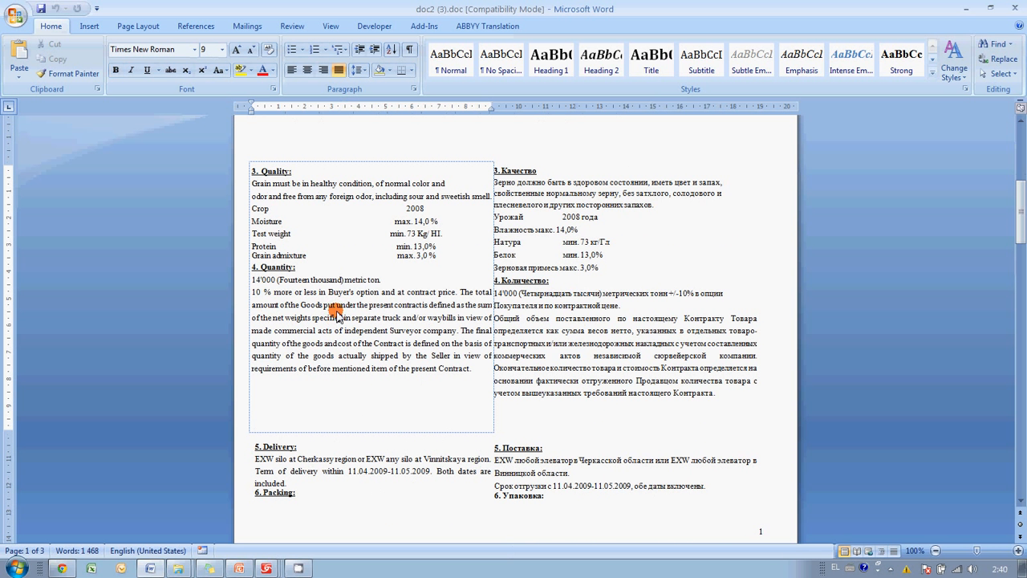
{"action": "left_click", "coordinate": [1017, 8]}
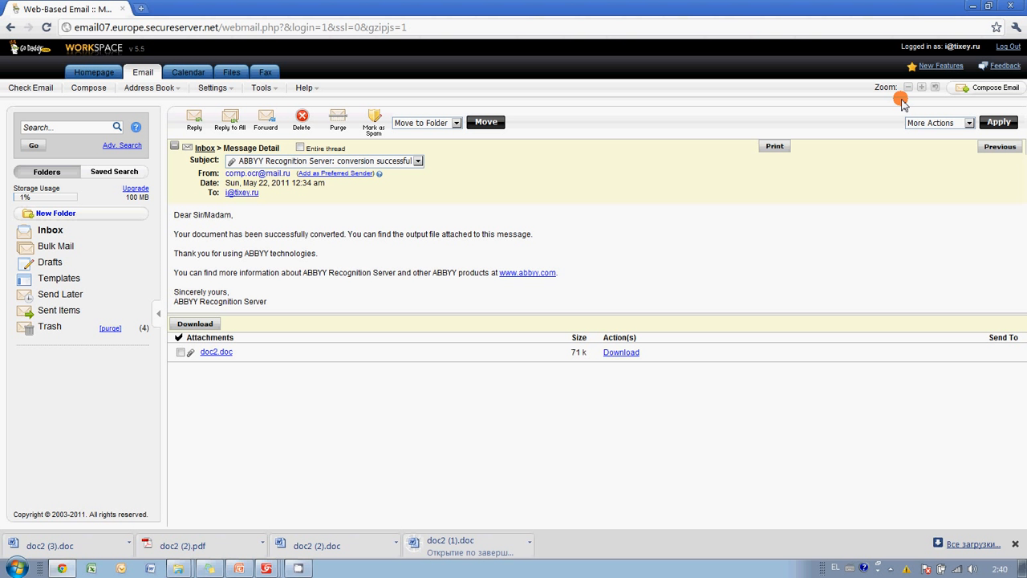
{"action": "left_click", "coordinate": [974, 8]}
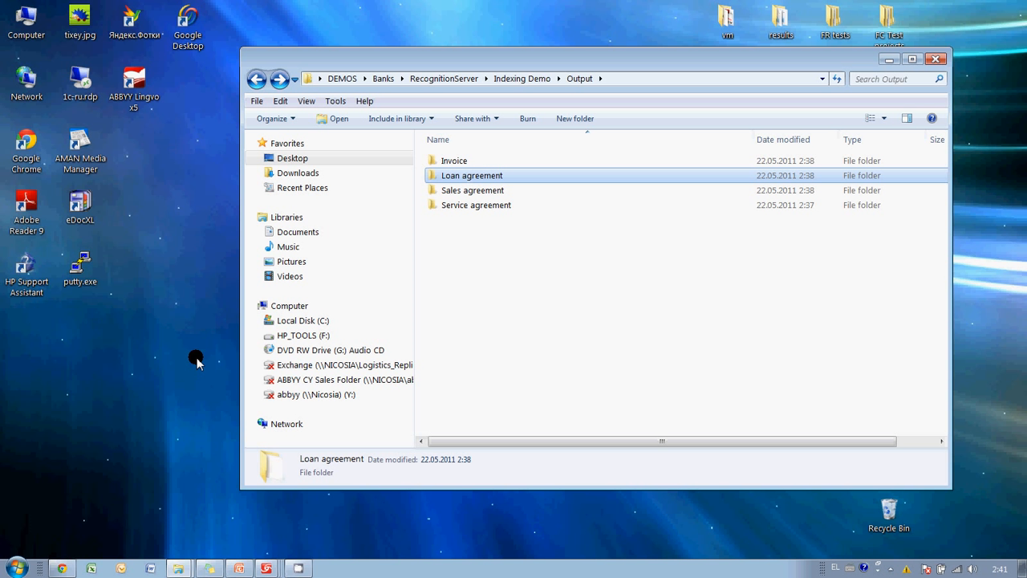
Step: Search the computer for "invoice blue" and open the 2011 Universal Trading LTD invoice PDF from the results
{"action": "left_click", "coordinate": [17, 568]}
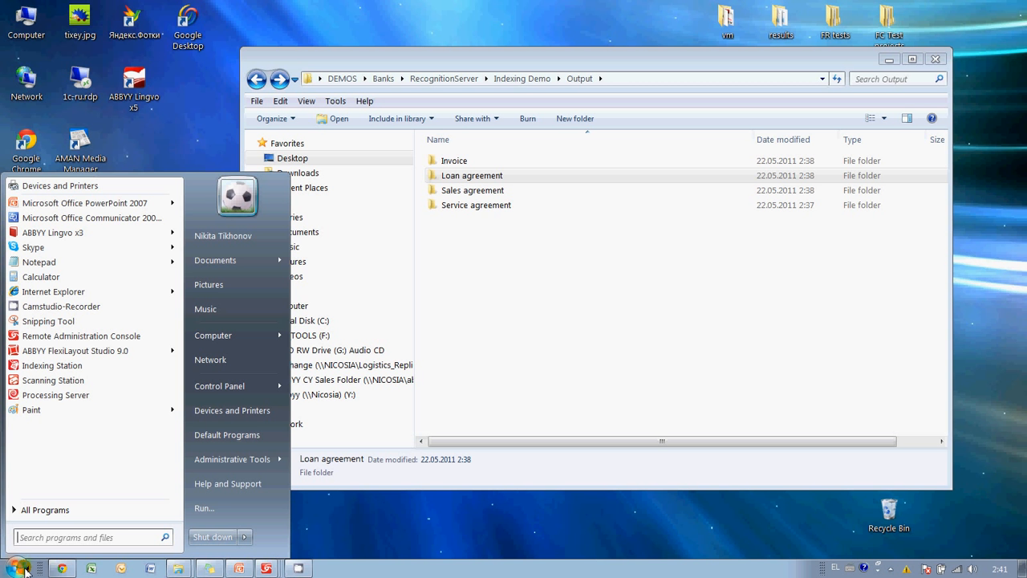
{"action": "type", "text": "invoice"}
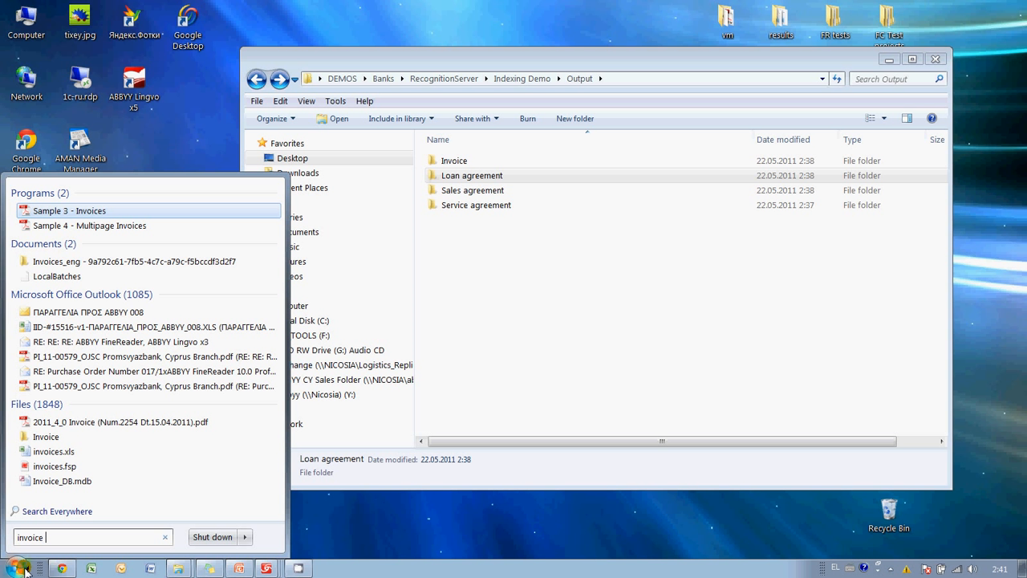
{"action": "type", "text": " blue"}
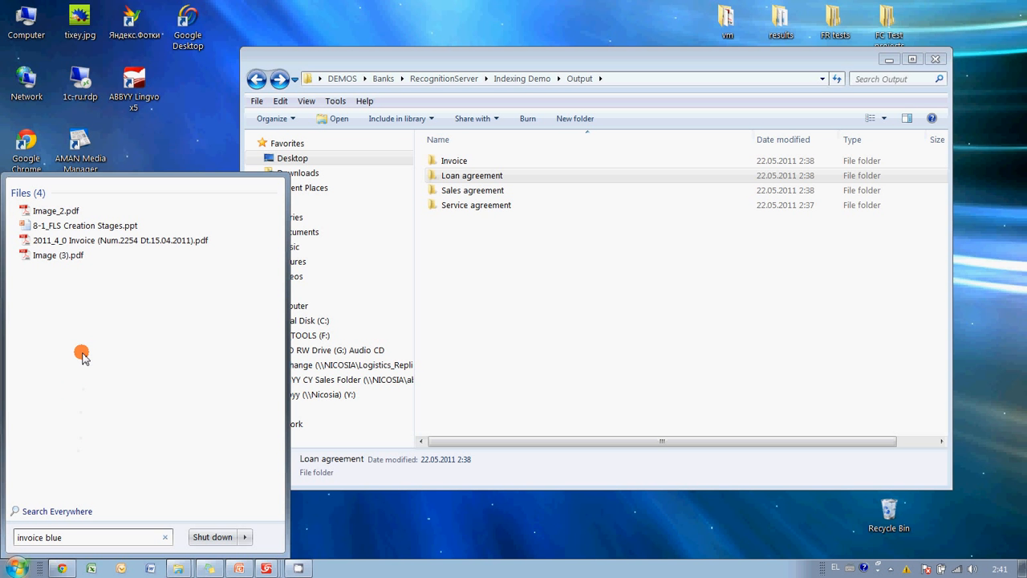
{"action": "left_click", "coordinate": [135, 241]}
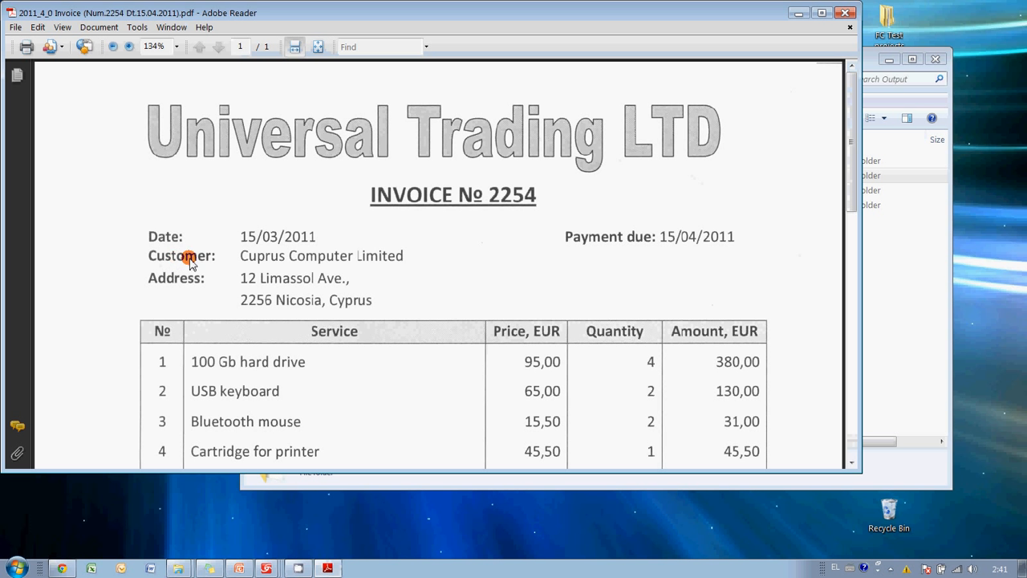
Step: Review the invoice, select the word "Bluetooth" in its third service row to check the recognized text, then close the PDF and Output folder
{"action": "scroll", "coordinate": [352, 239], "scroll_direction": "down", "scroll_amount": 3}
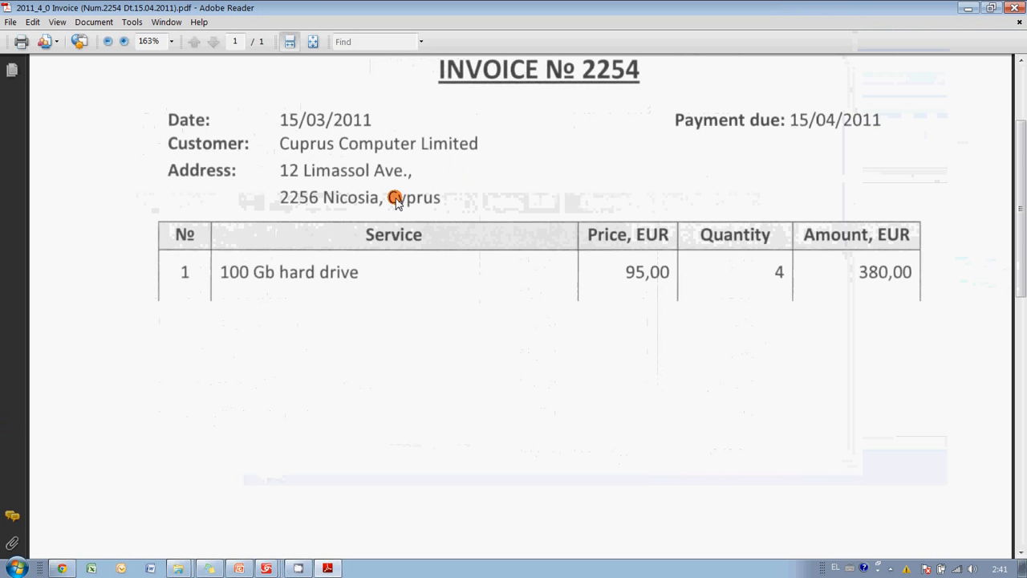
{"action": "scroll", "coordinate": [395, 200], "scroll_direction": "up", "scroll_amount": 3}
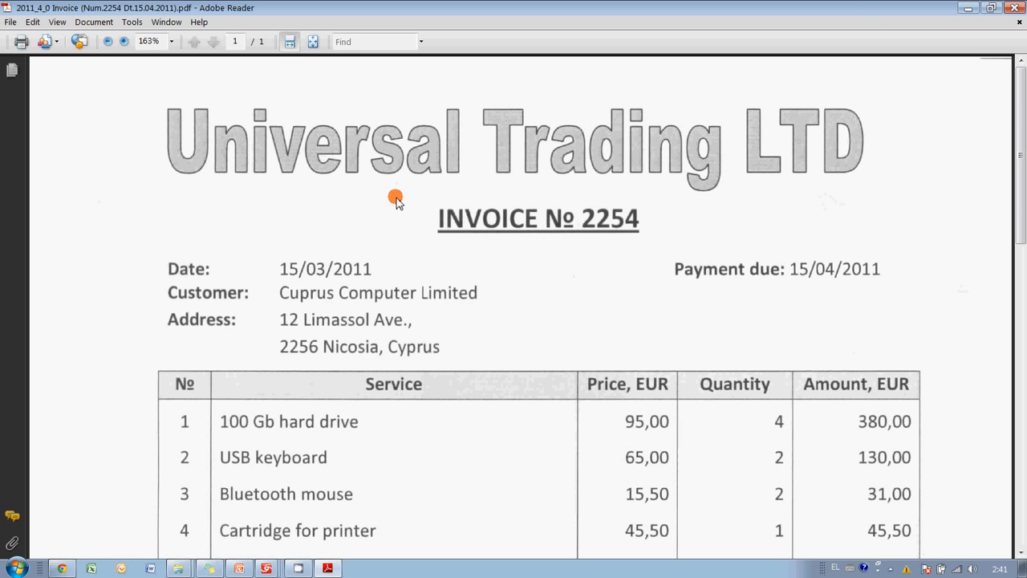
{"action": "scroll", "coordinate": [395, 200], "scroll_direction": "down", "scroll_amount": 2}
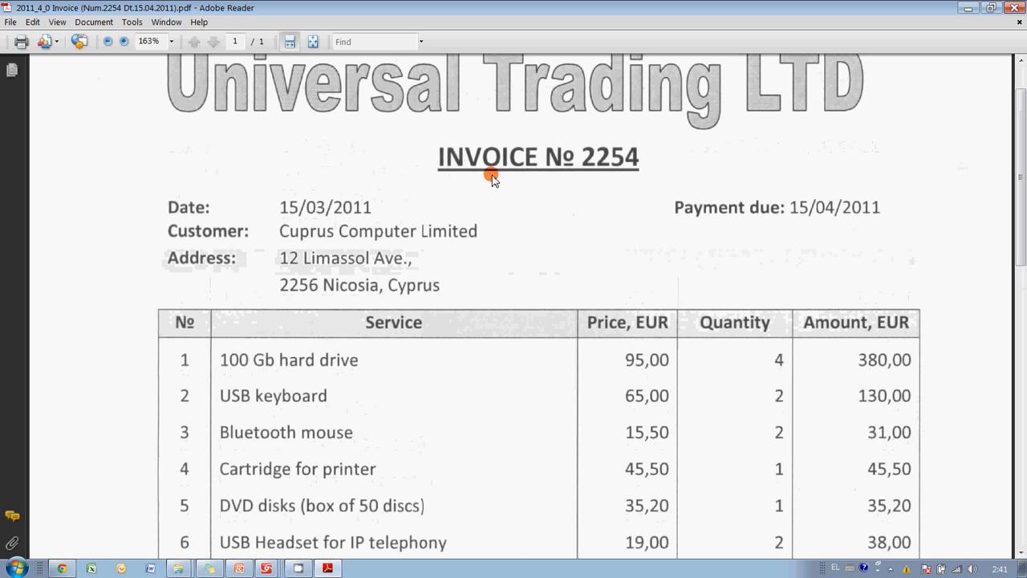
{"action": "double_click", "coordinate": [250, 437]}
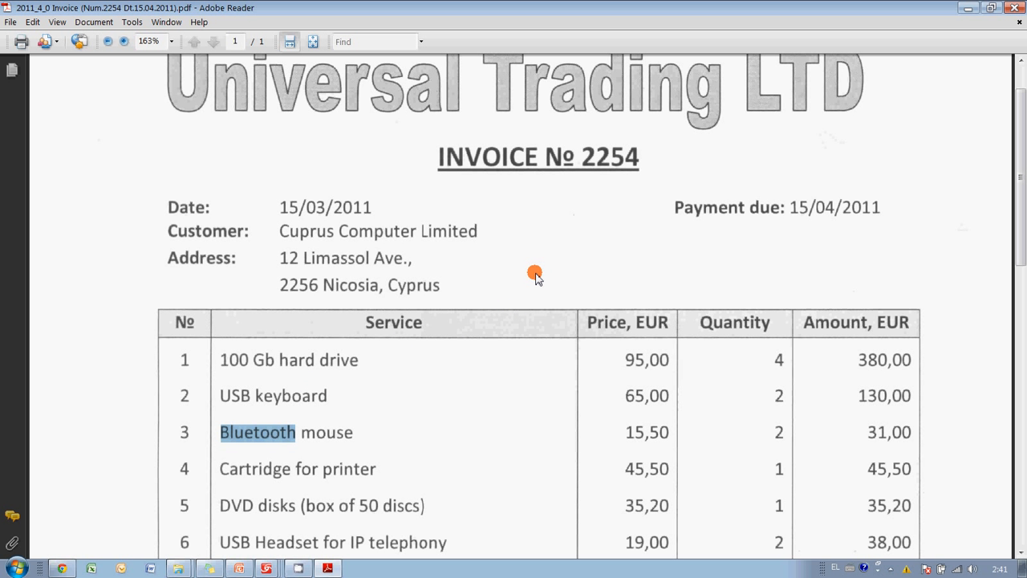
{"action": "scroll", "coordinate": [535, 274], "scroll_direction": "up", "scroll_amount": 2}
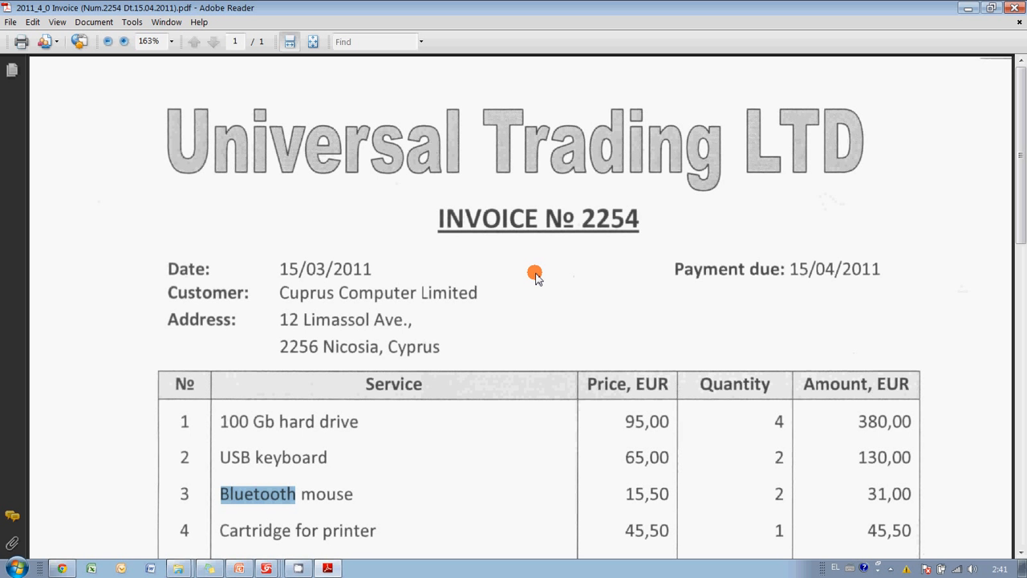
{"action": "left_click", "coordinate": [1017, 10]}
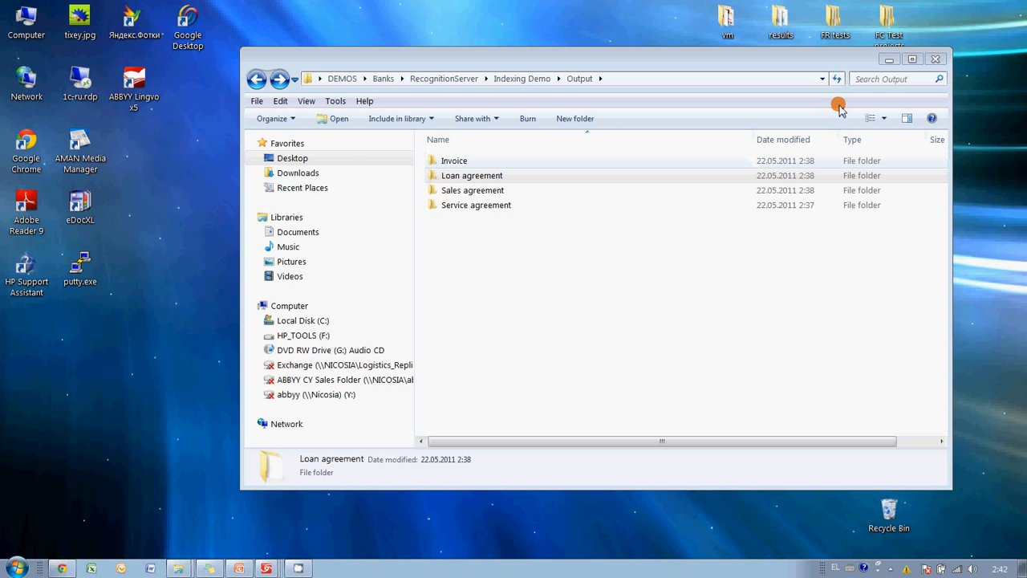
{"action": "left_click", "coordinate": [936, 60]}
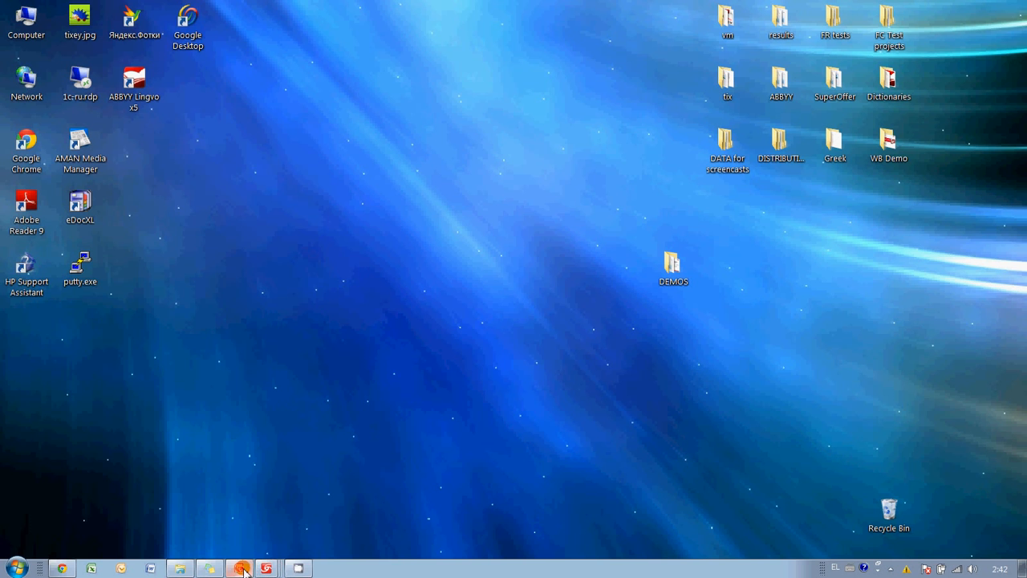
Step: Switch to the ABBYY Recognition Server 3.0 presentation in PowerPoint and show slide 3, the trial contact slide, in full-screen slide show
{"action": "mouse_move", "coordinate": [267, 568]}
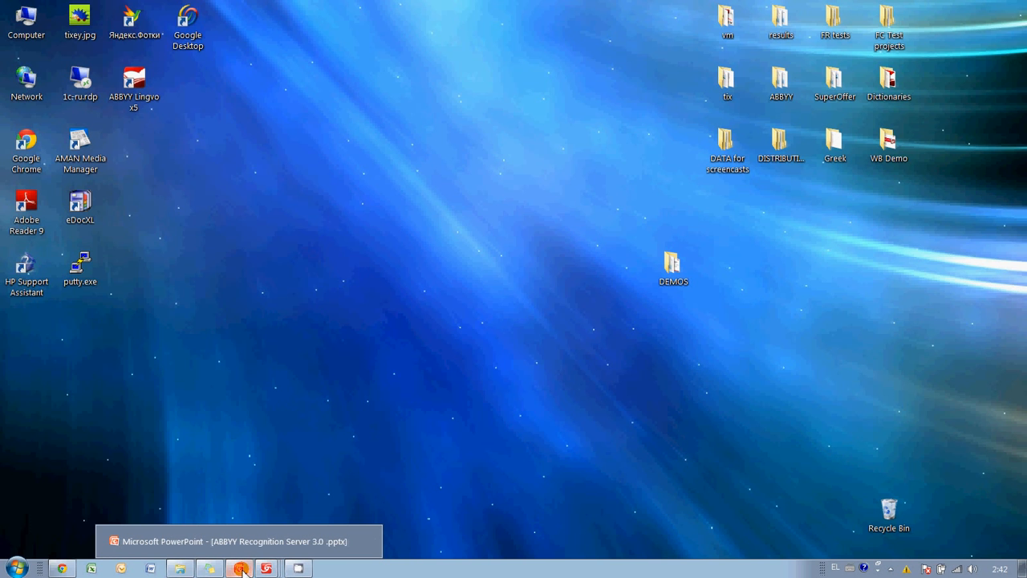
{"action": "left_click", "coordinate": [241, 568]}
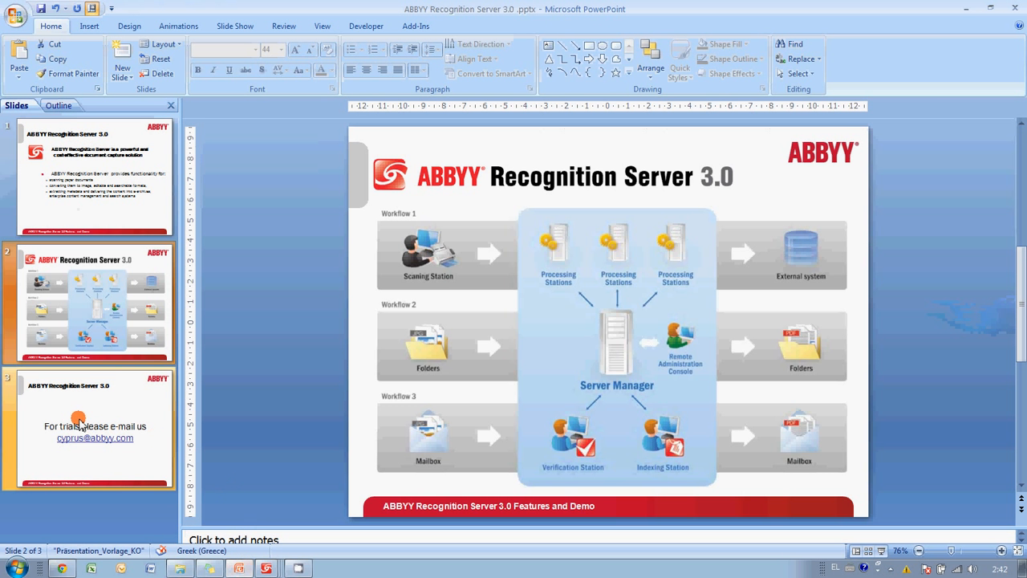
{"action": "left_click", "coordinate": [83, 421]}
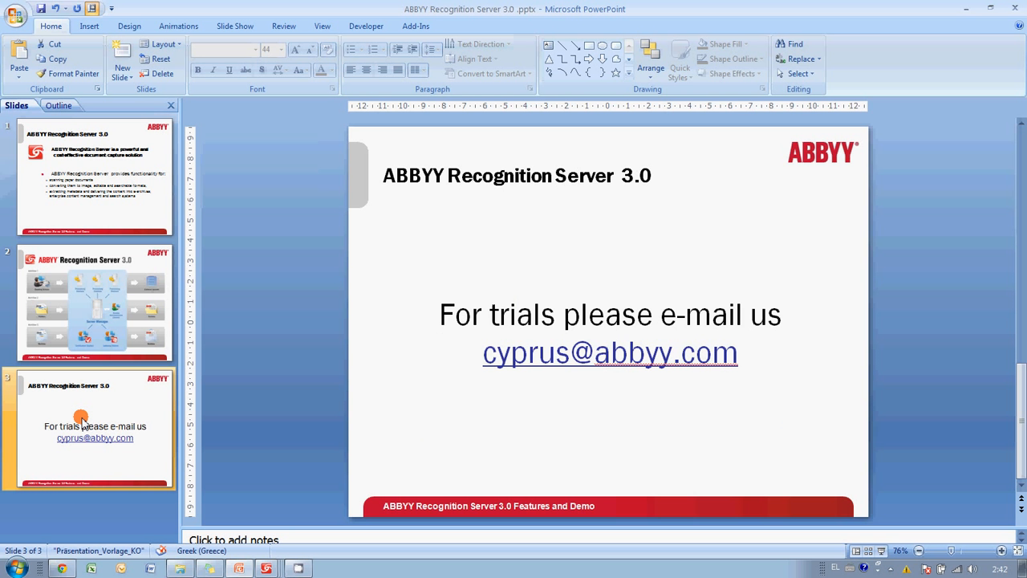
{"action": "key", "text": "F5"}
{"action": "key", "text": "Right"}
{"action": "key", "text": "Right"}
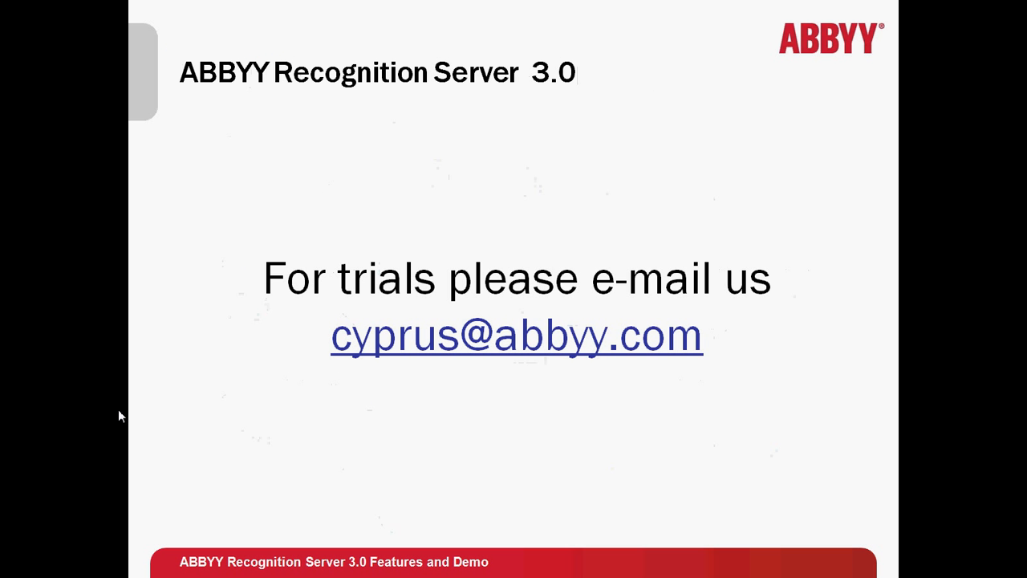